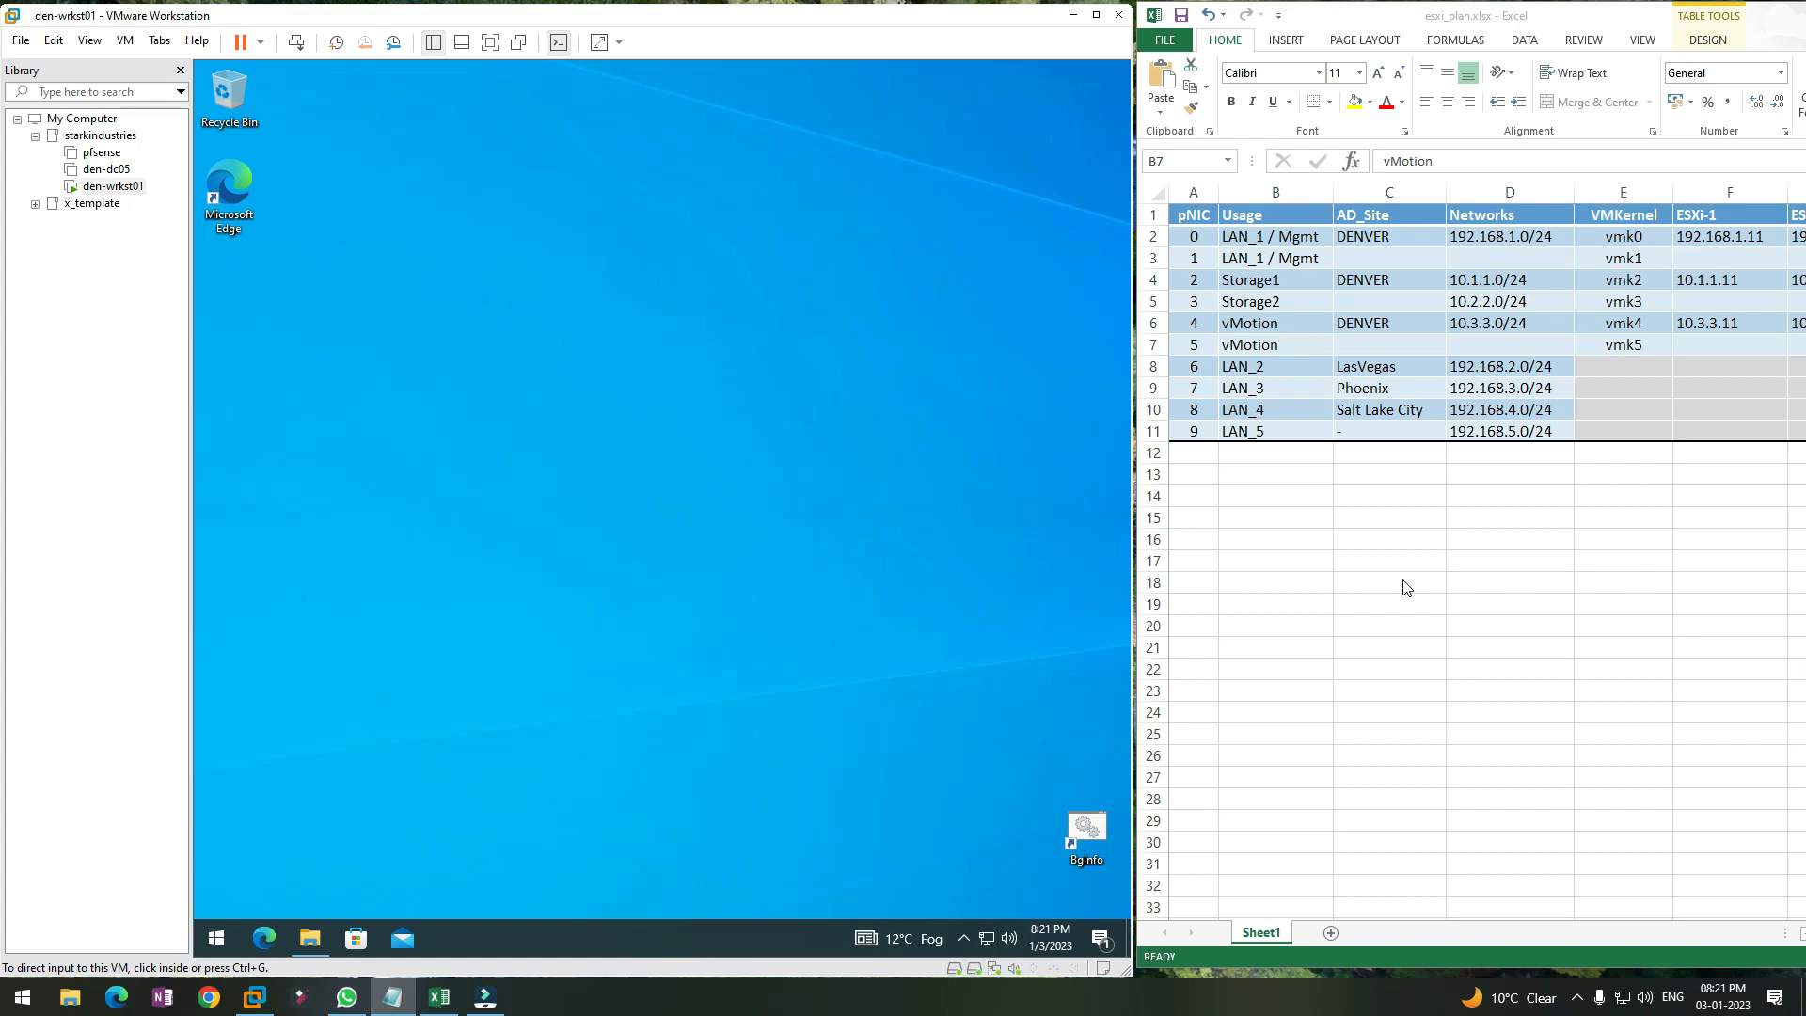
# Switch to File Explorer and open the vsphereESX folder inside _VM on the SSD (Gigabyte) (G:) drive
pyautogui.click(70, 997)
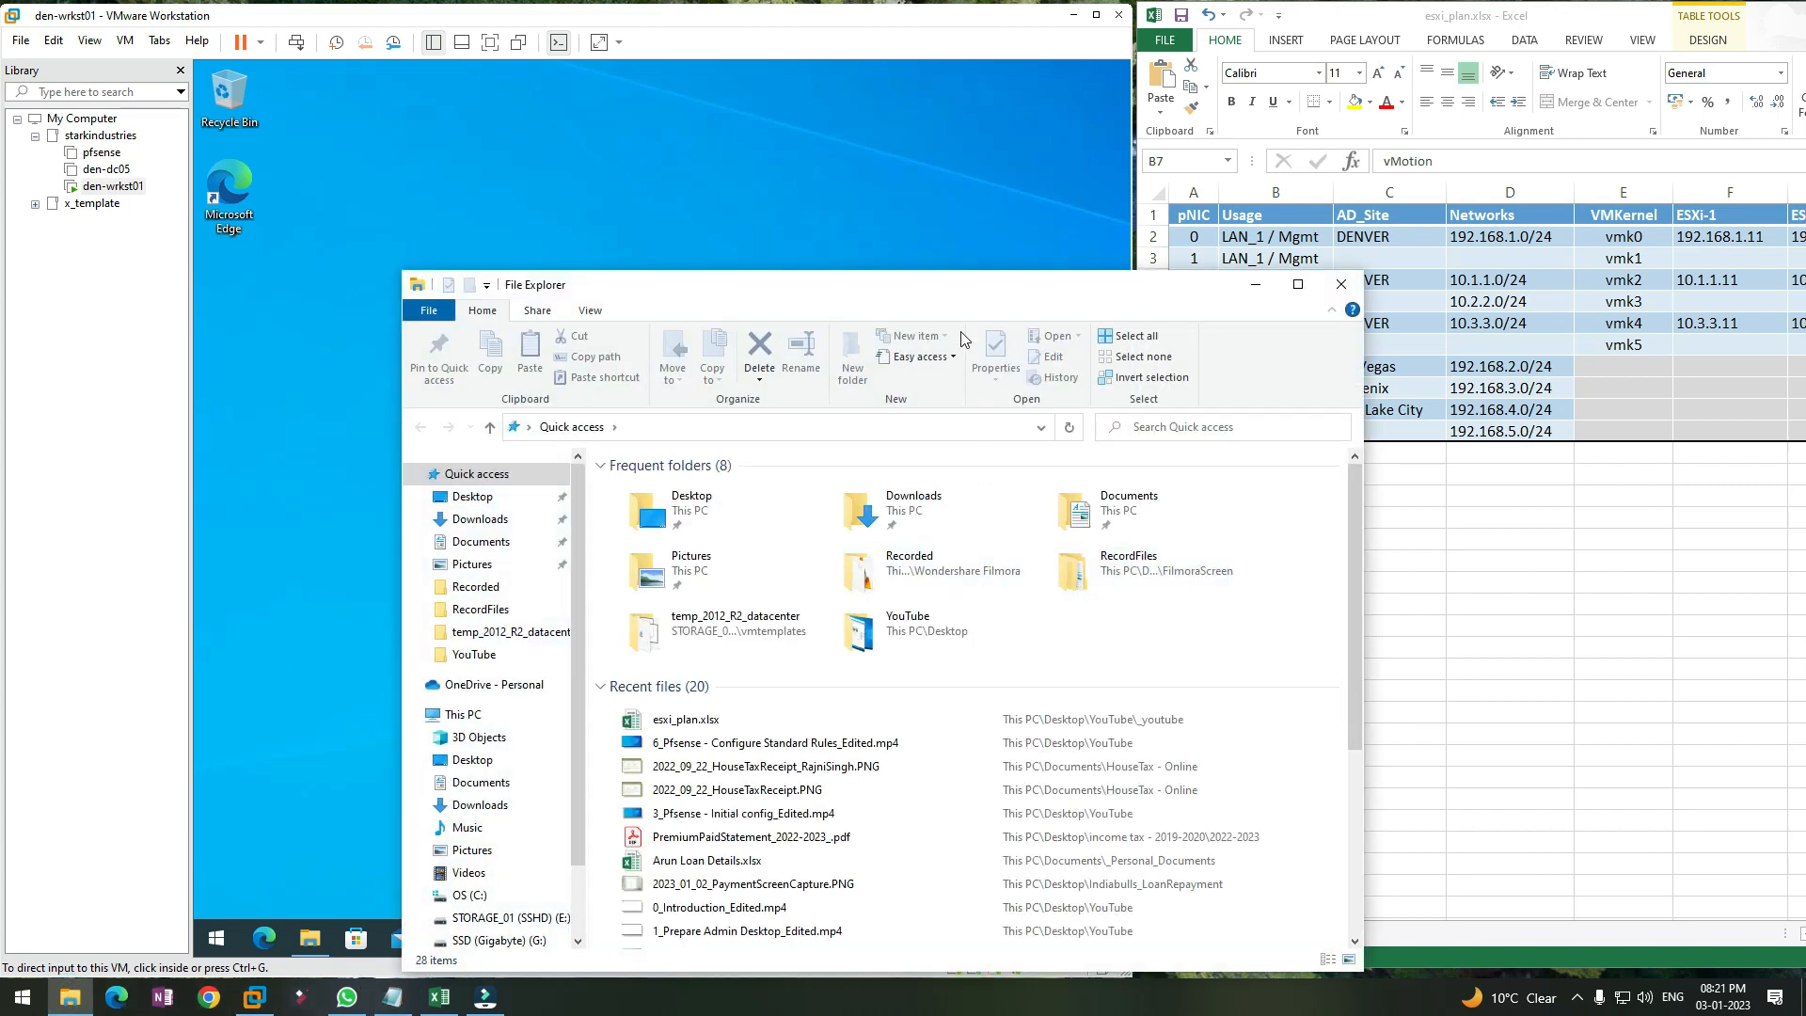
pyautogui.moveTo(961, 286); pyautogui.dragTo(999, 96)
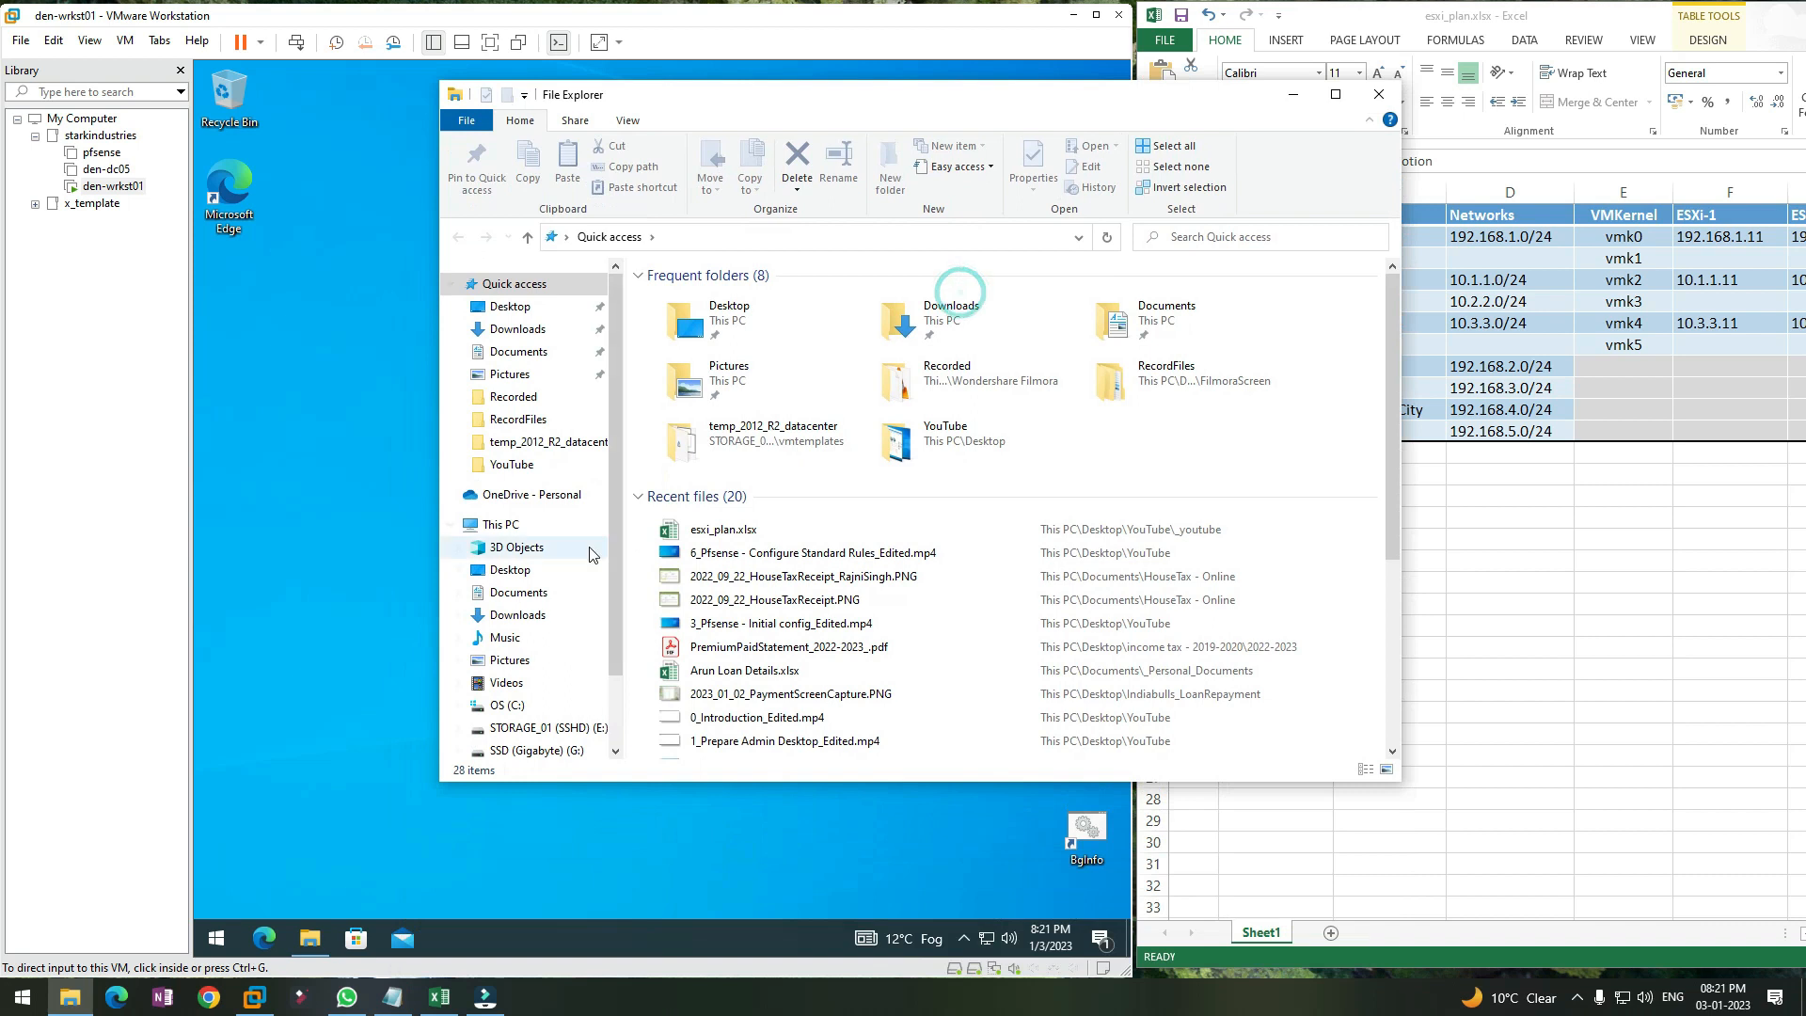
pyautogui.click(544, 751)
pyautogui.doubleClick(675, 297)
pyautogui.doubleClick(691, 316)
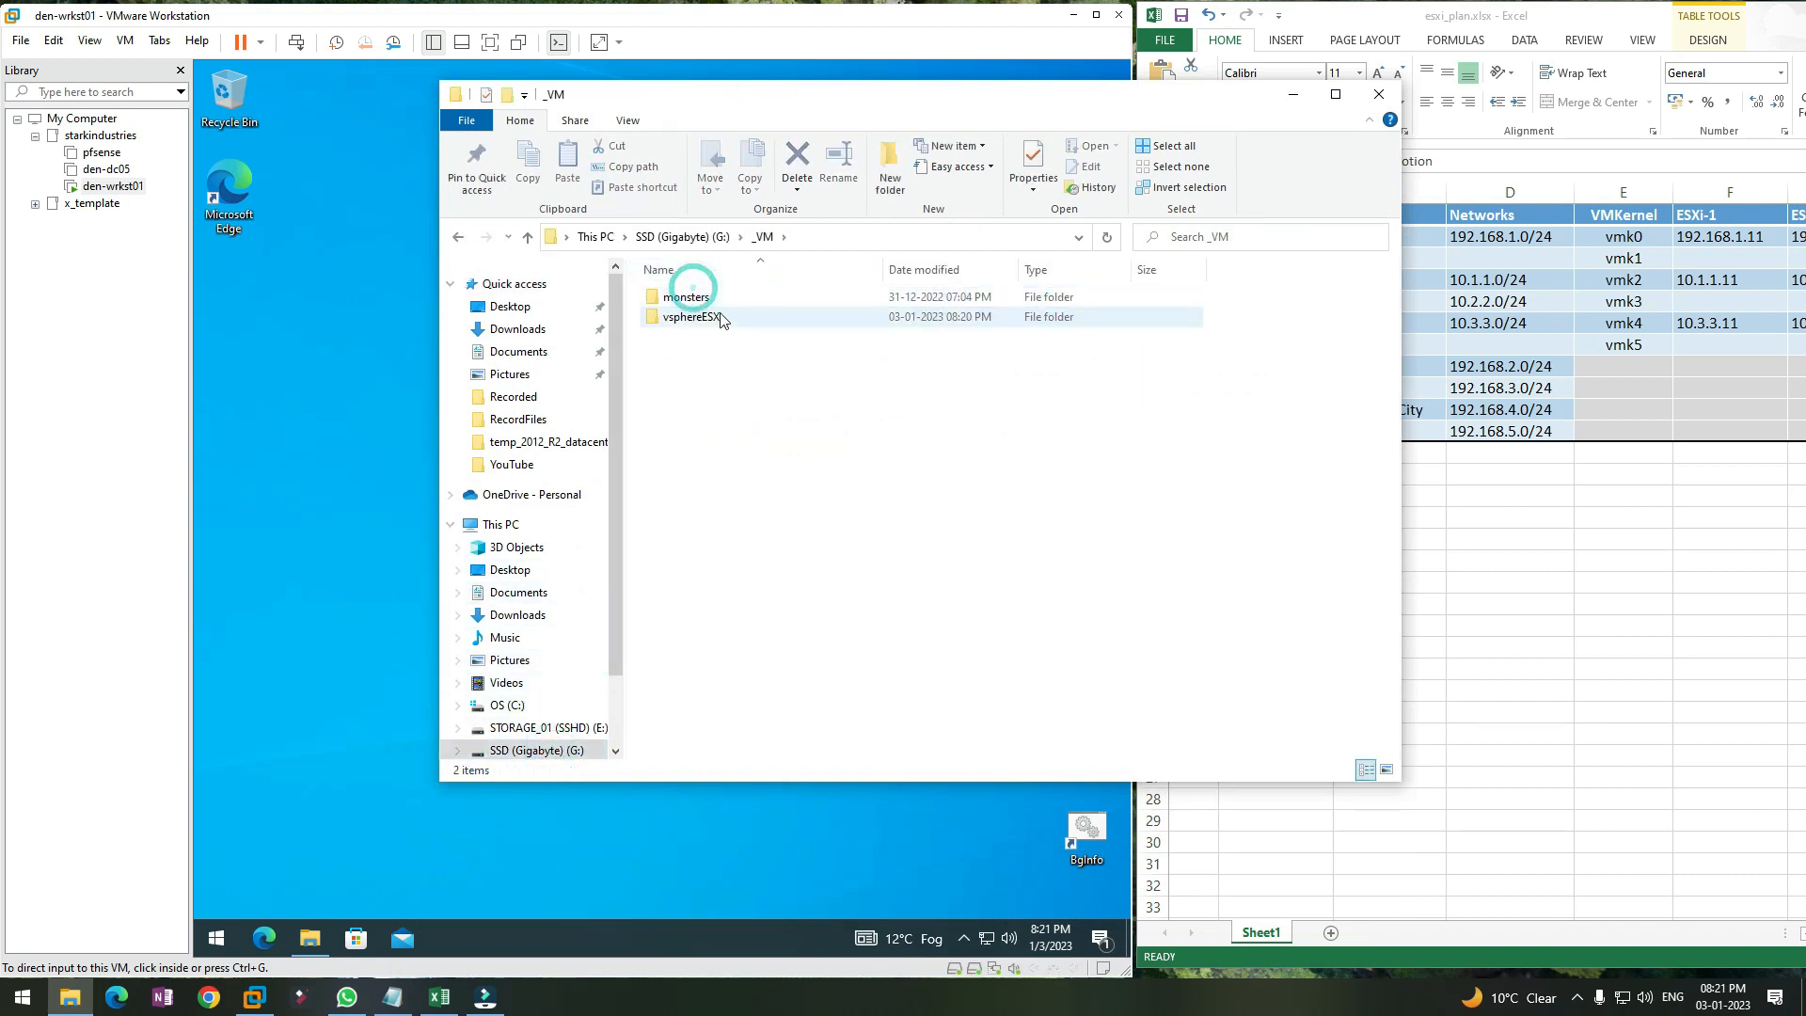
# Create a folder named esxi-1 inside vsphereESX, open it, and move the File Explorer window out of the way
pyautogui.rightClick(726, 416)
pyautogui.moveTo(816, 635)
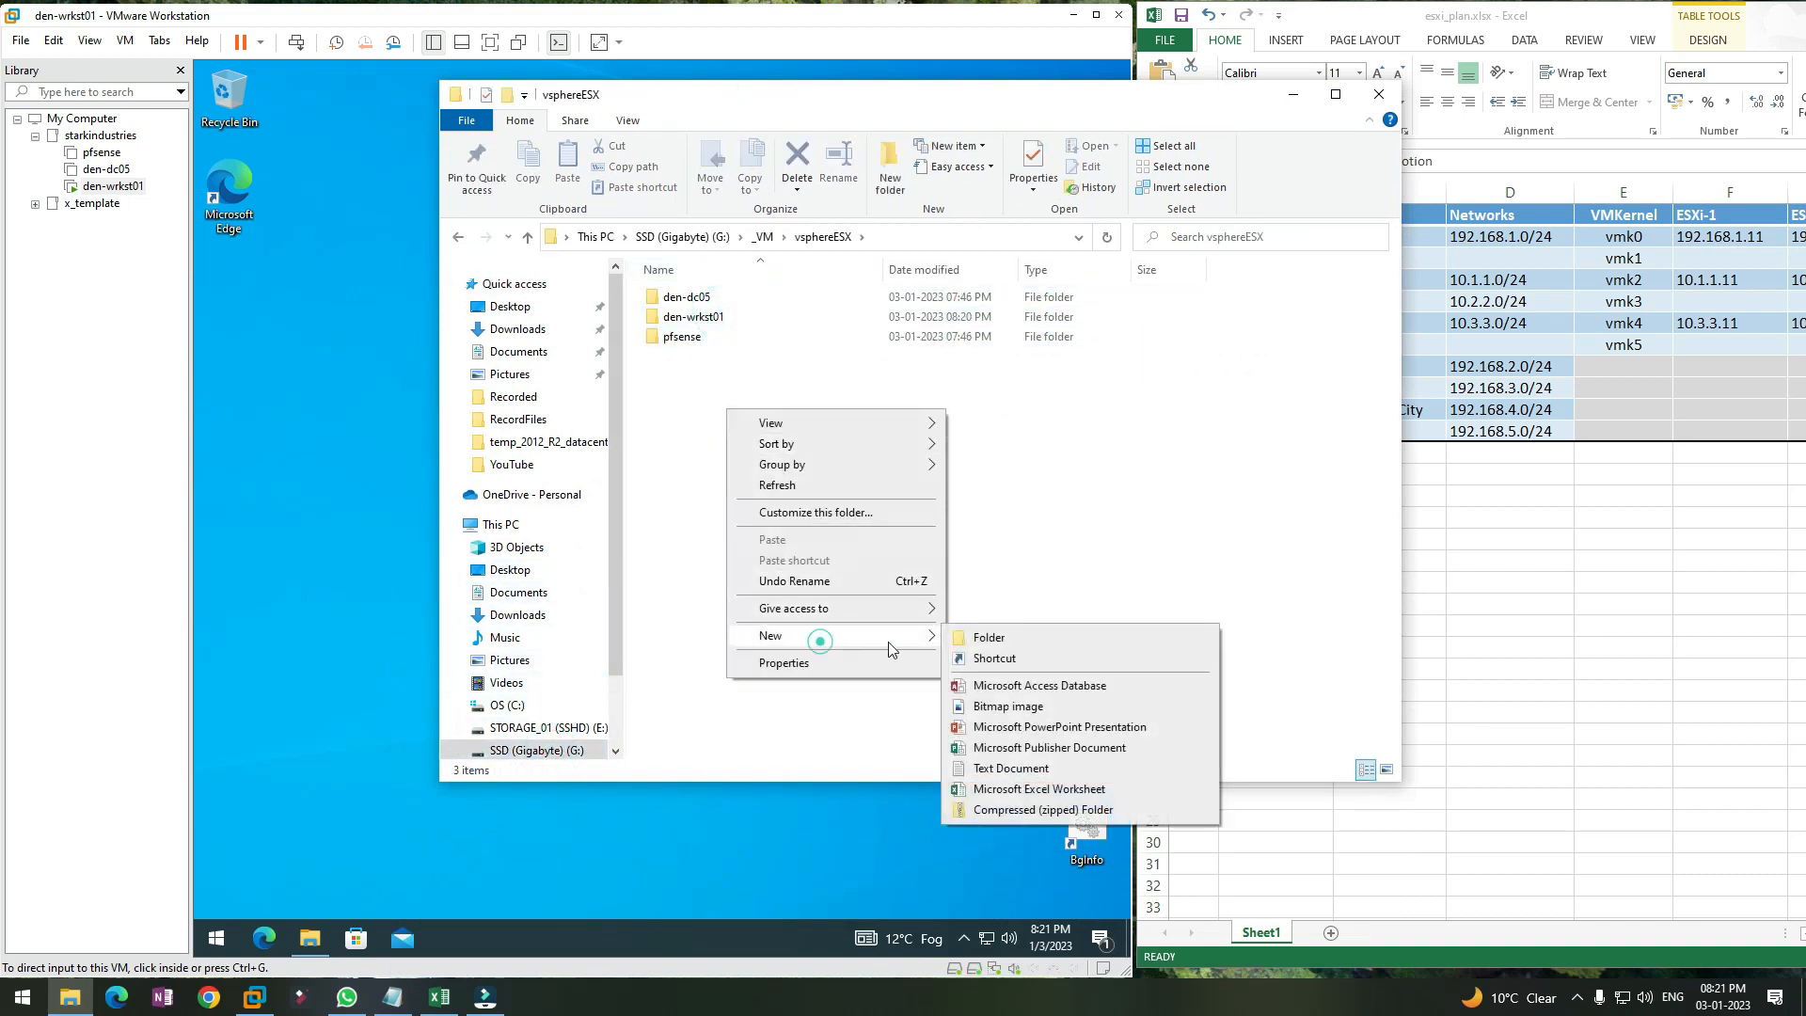
pyautogui.click(1002, 639)
pyautogui.write('e')
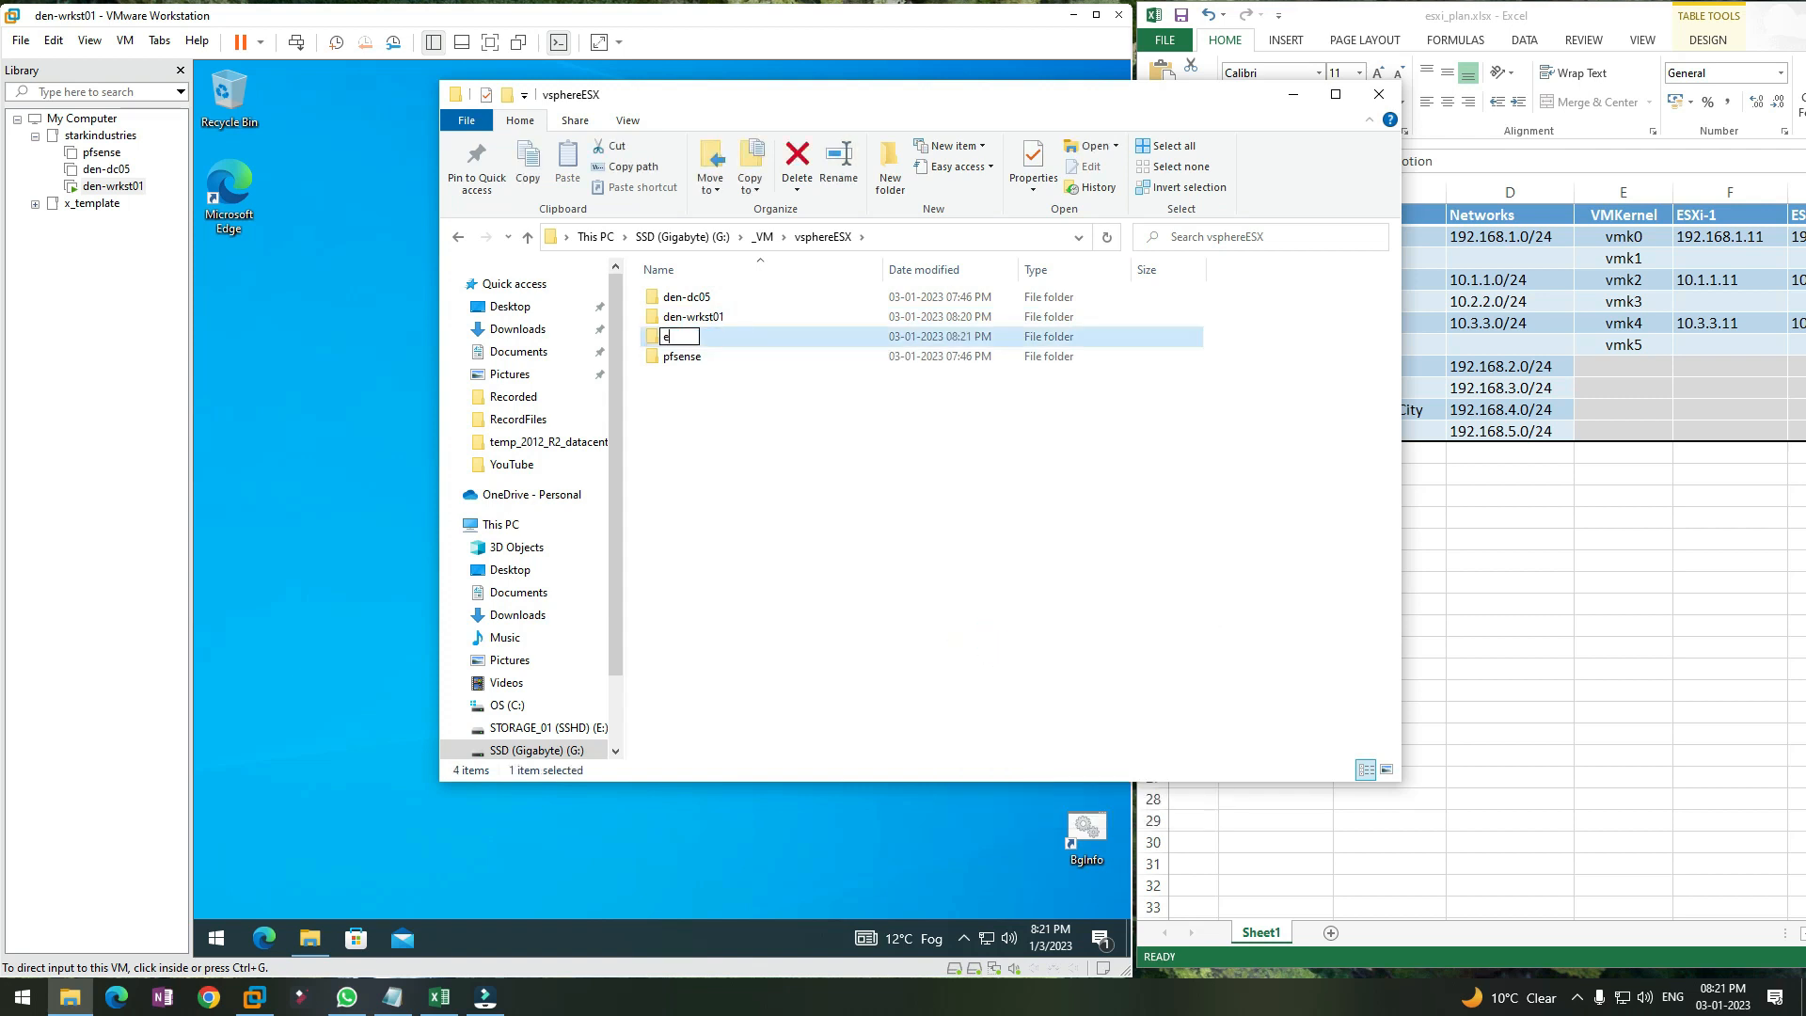
pyautogui.write('sxi-1')
pyautogui.press('Return')
pyautogui.press('Return')
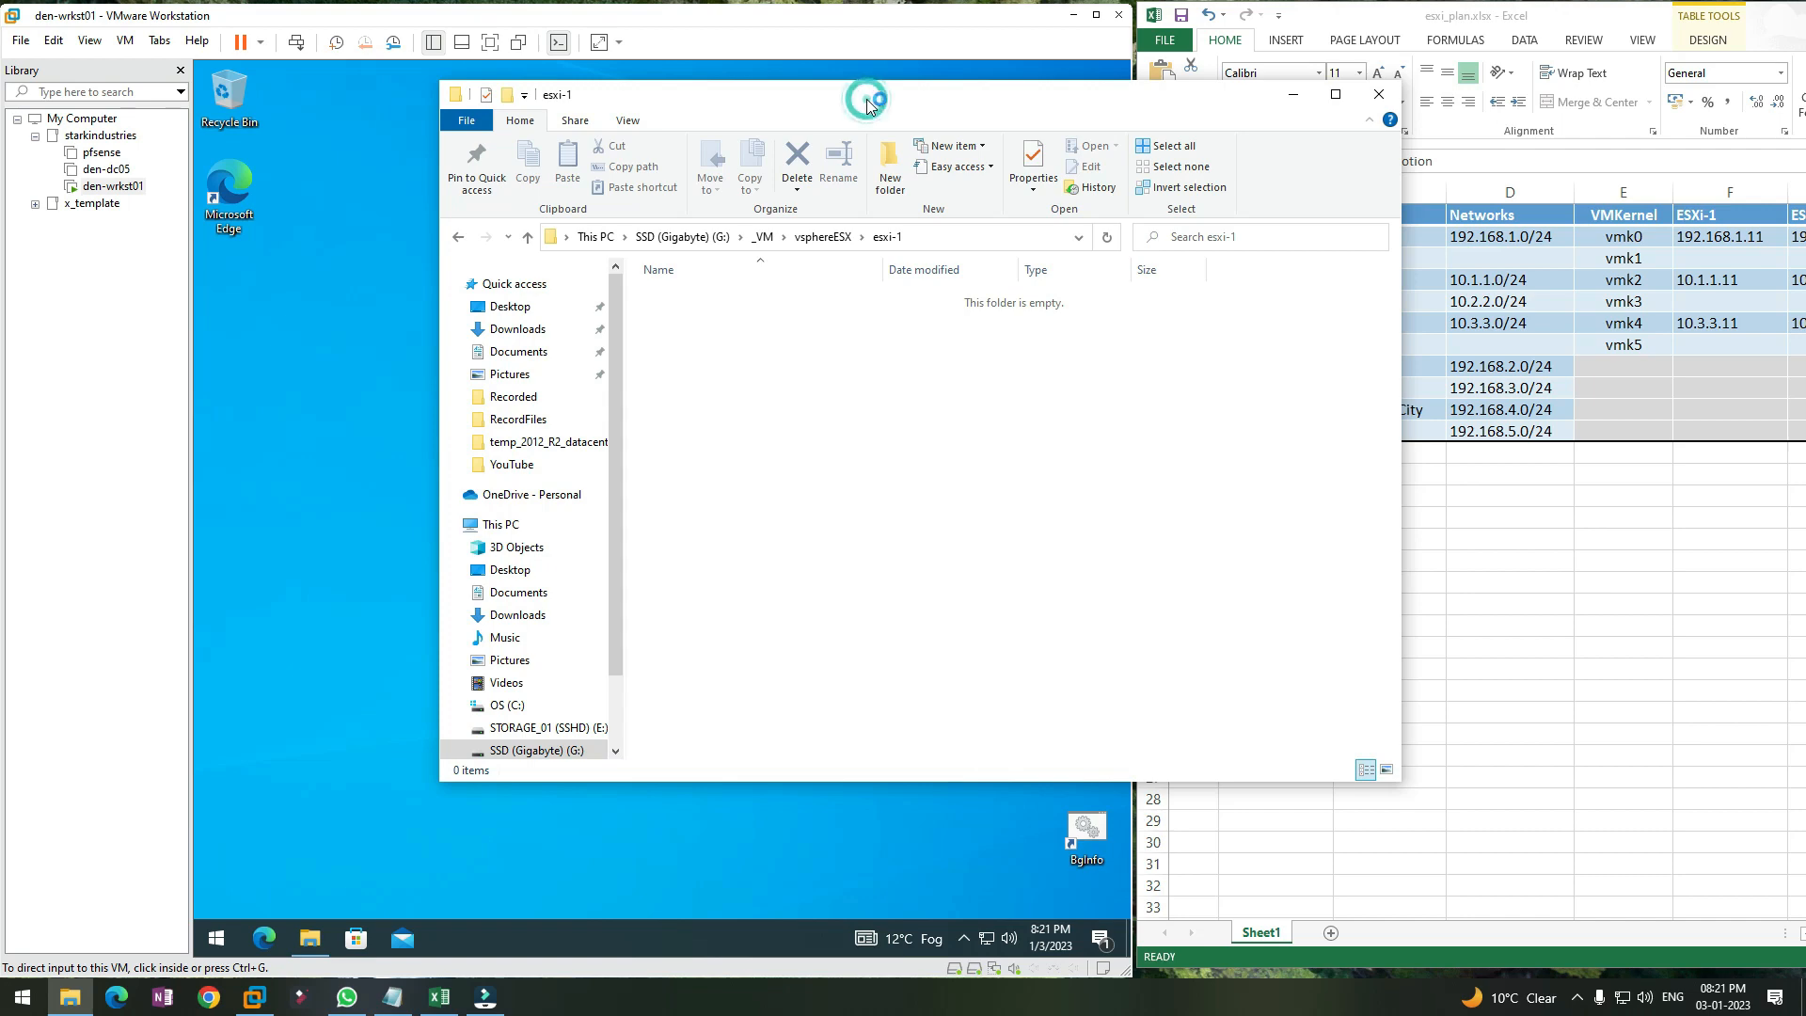
pyautogui.moveTo(764, 100); pyautogui.dragTo(1804, 111)
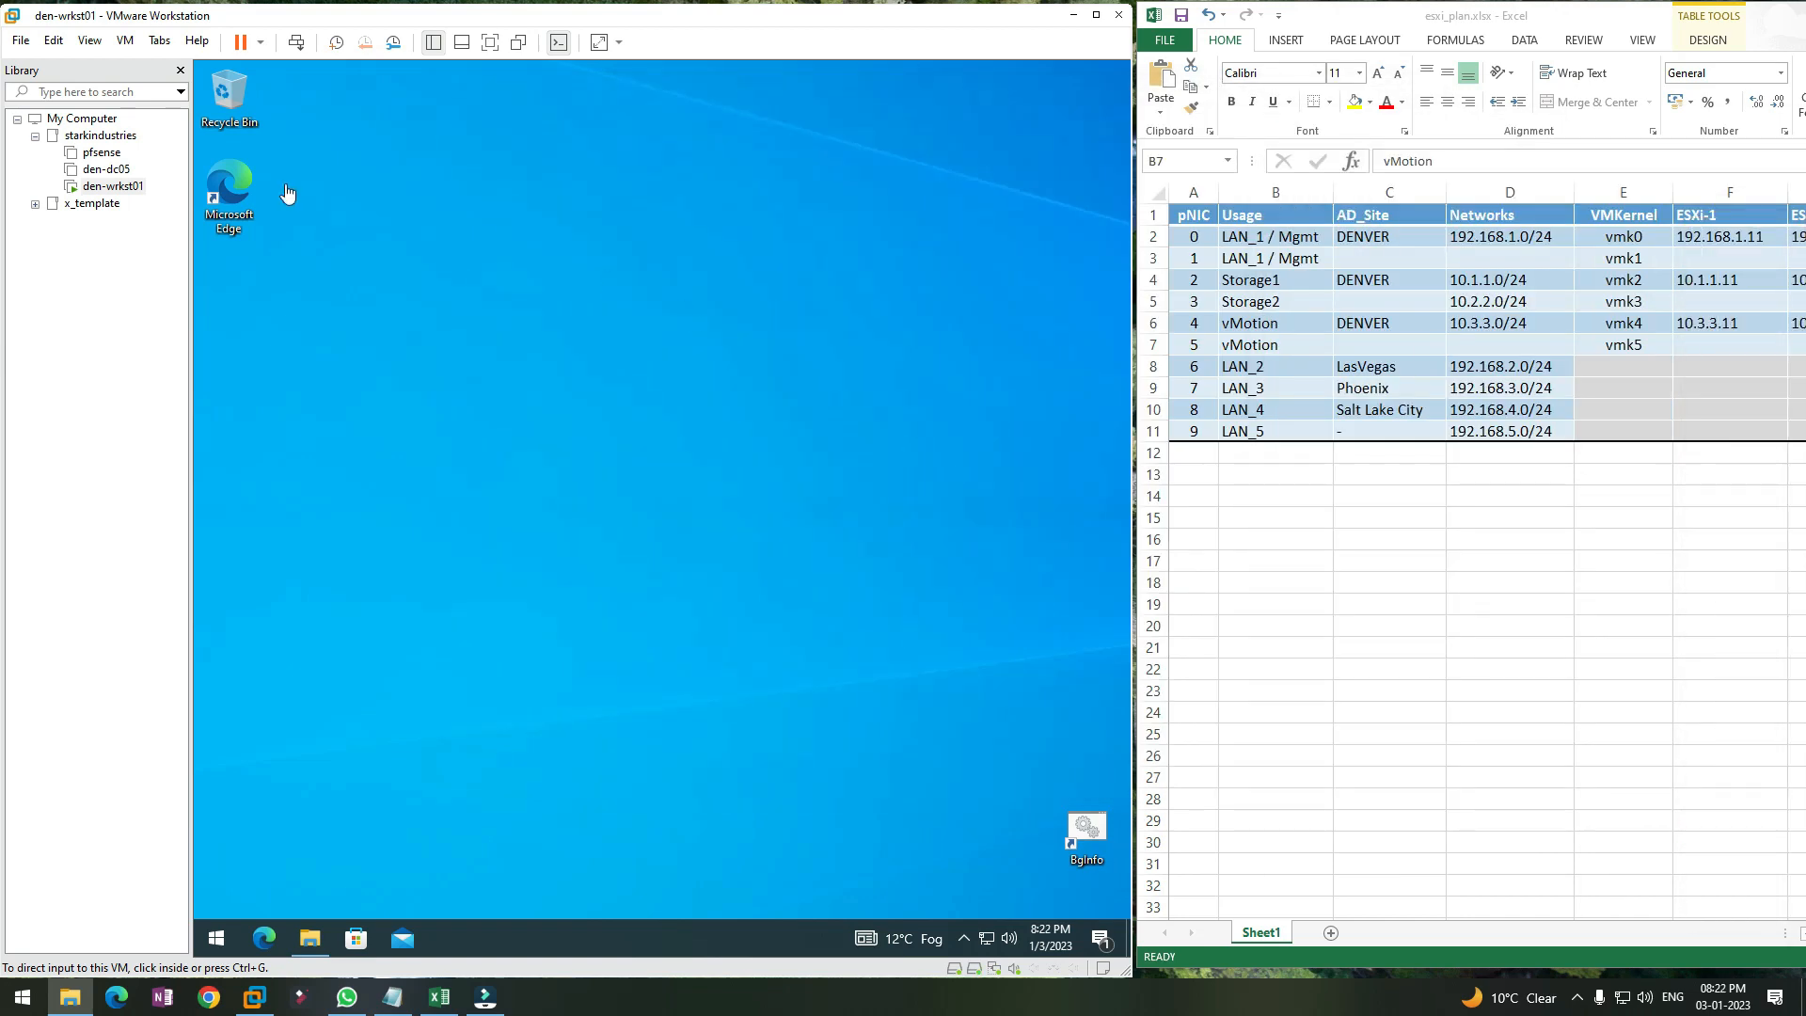
# Start a new virtual machine in VMware Workstation with the Custom (advanced) configuration and Workstation 17.x hardware compatibility
pyautogui.click(18, 43)
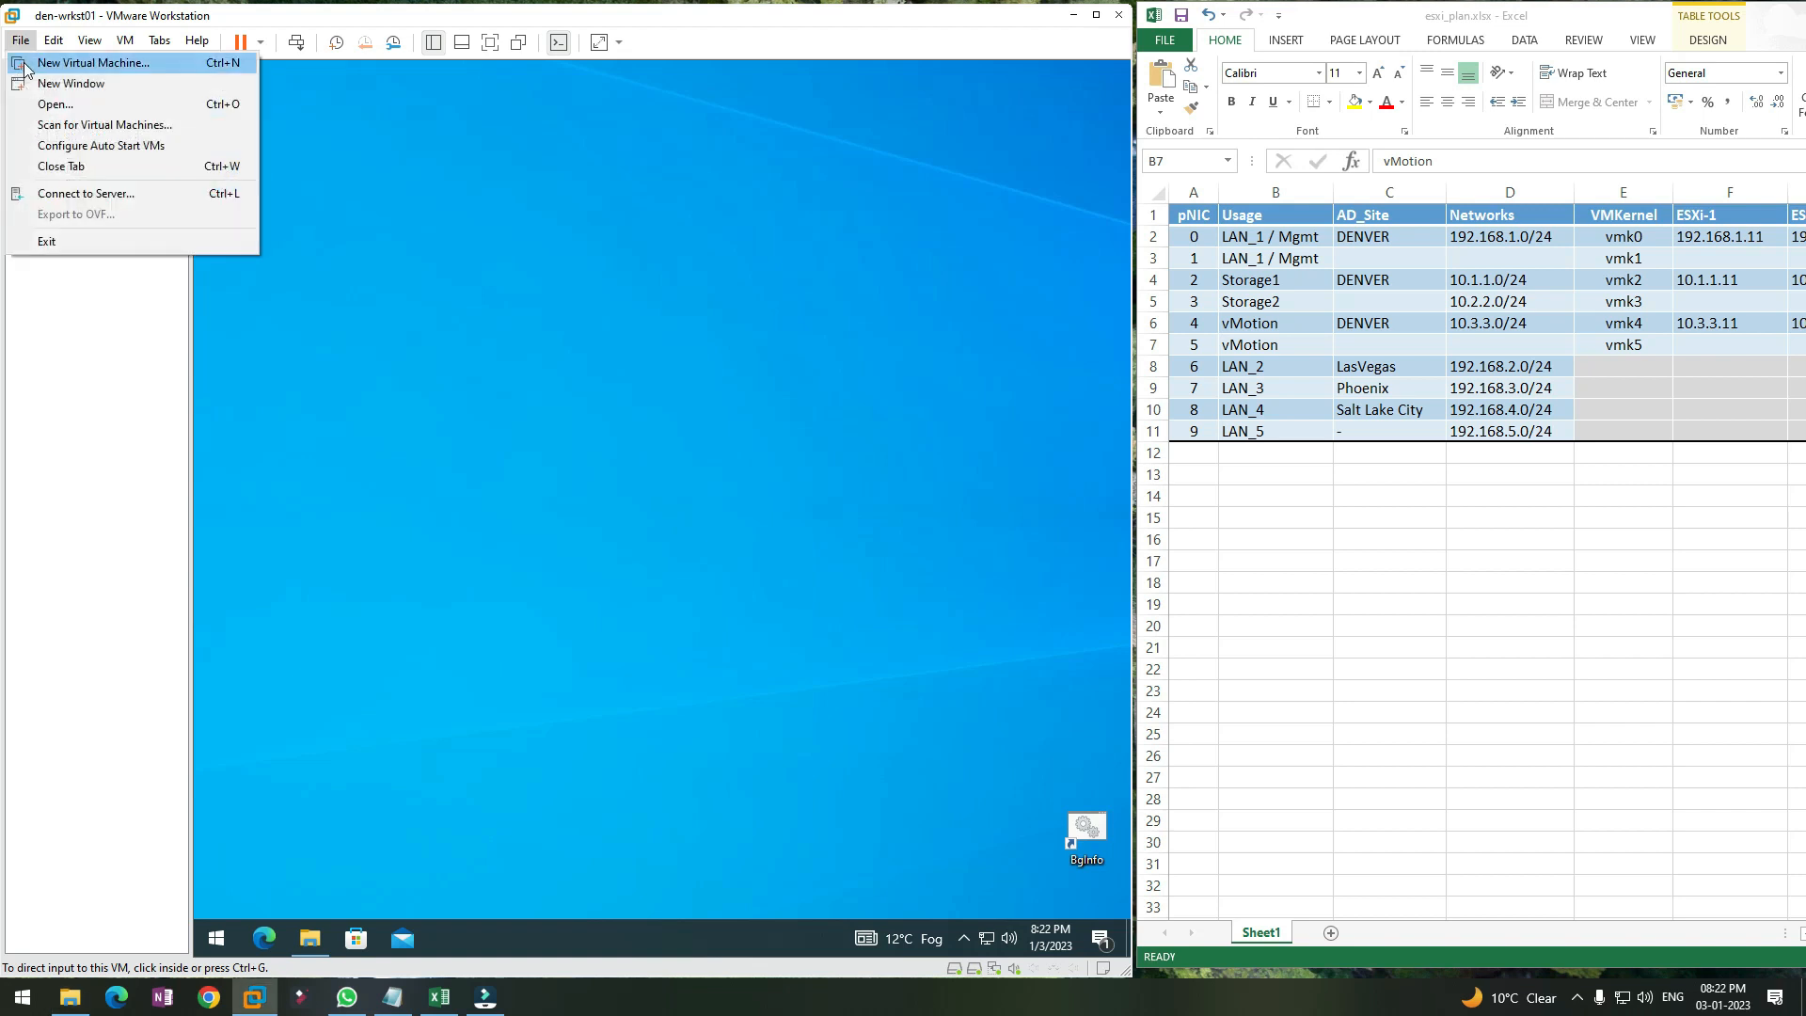
pyautogui.click(776, 349)
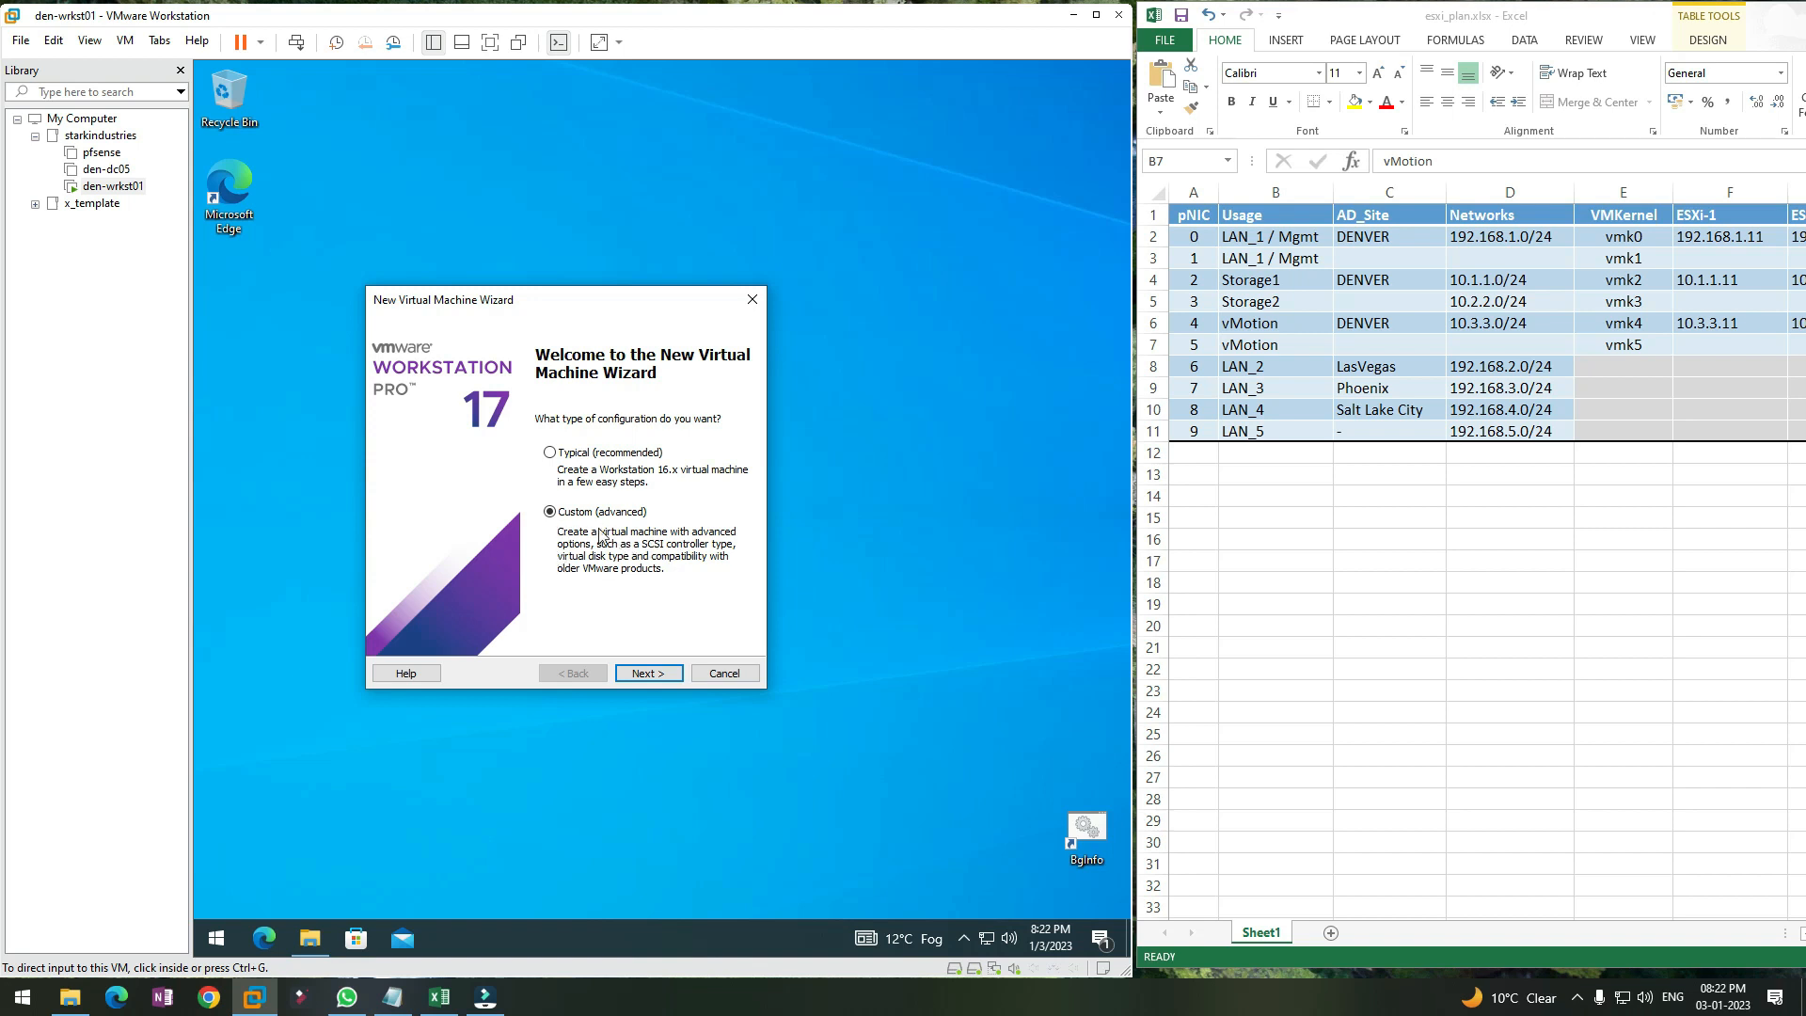
pyautogui.click(649, 674)
pyautogui.click(640, 399)
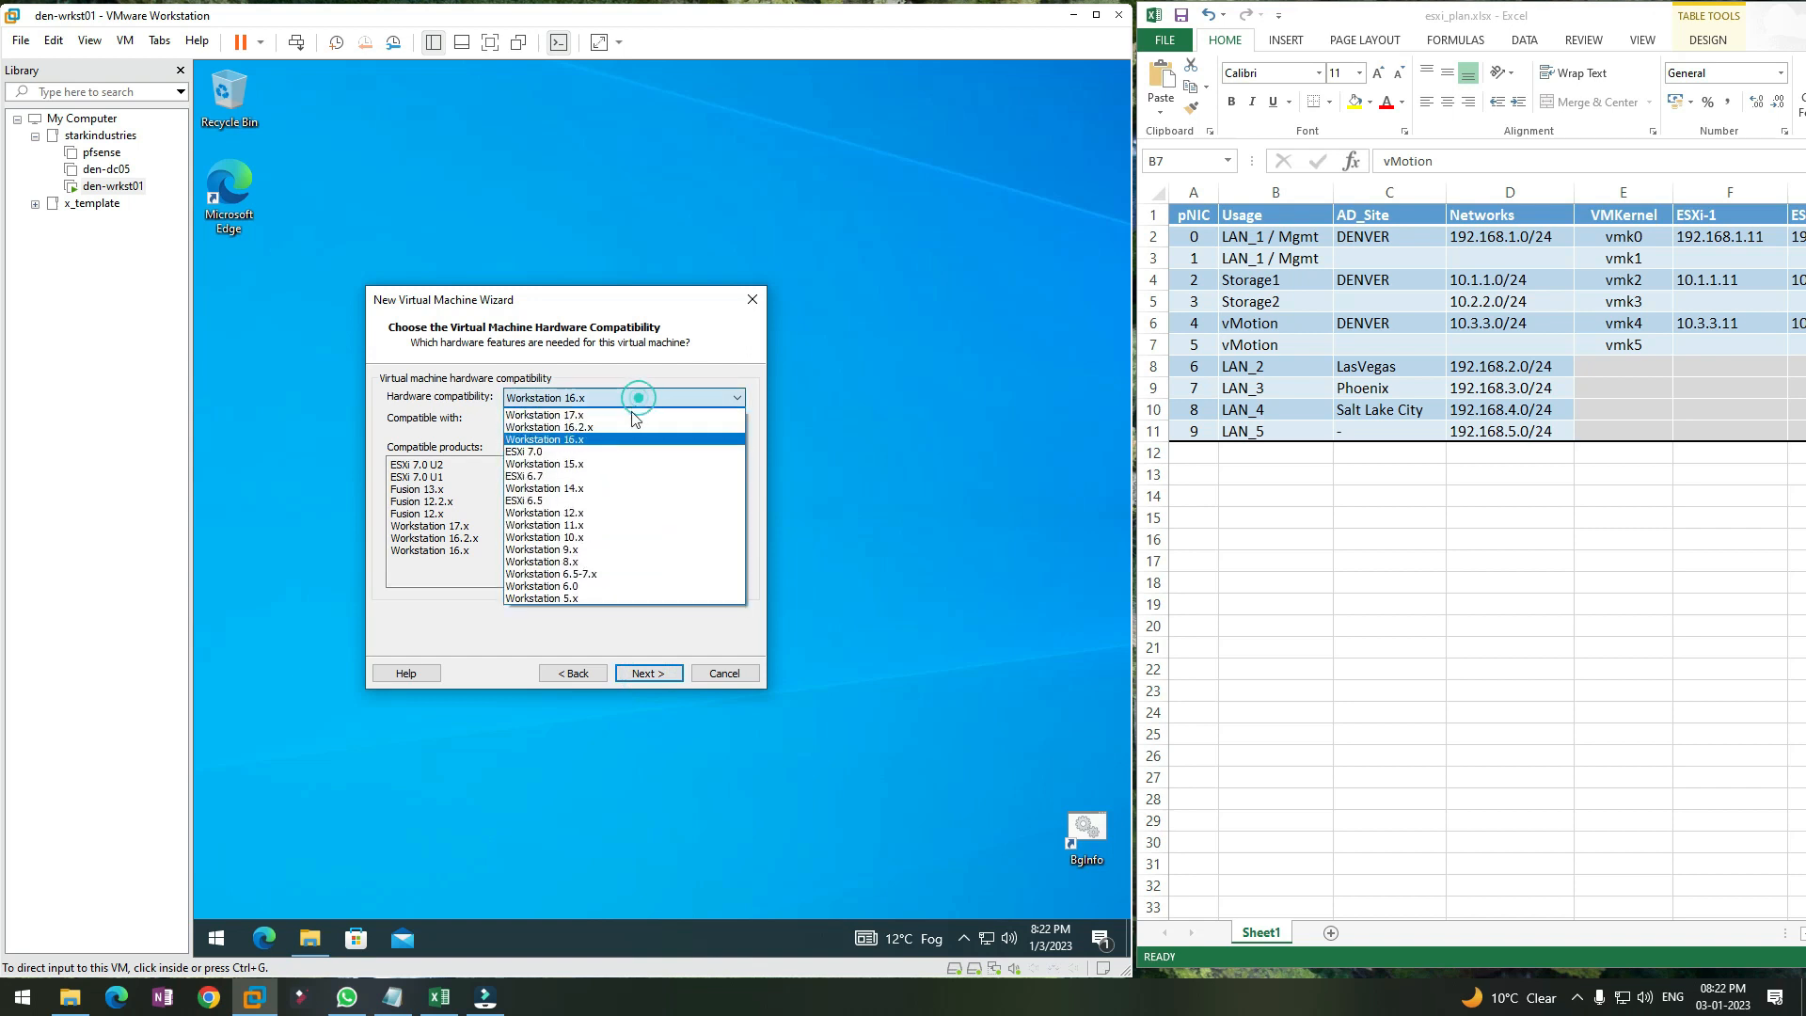
pyautogui.click(632, 420)
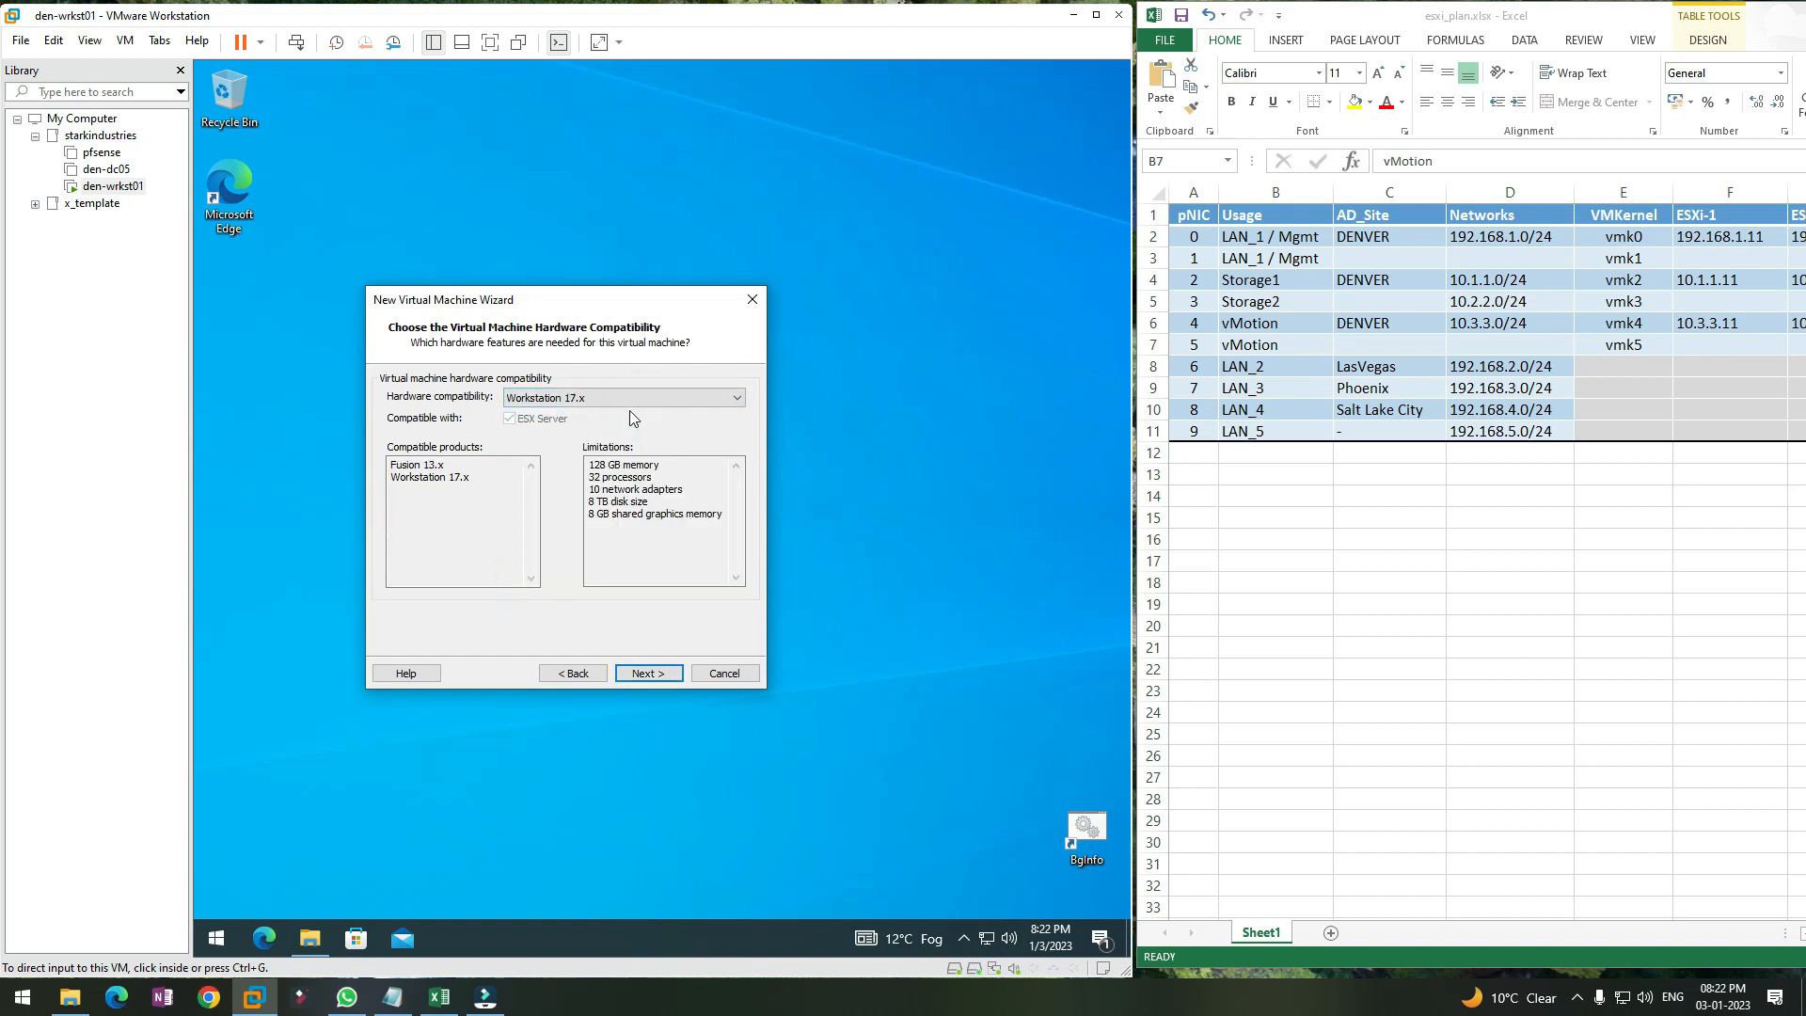
pyautogui.click(643, 673)
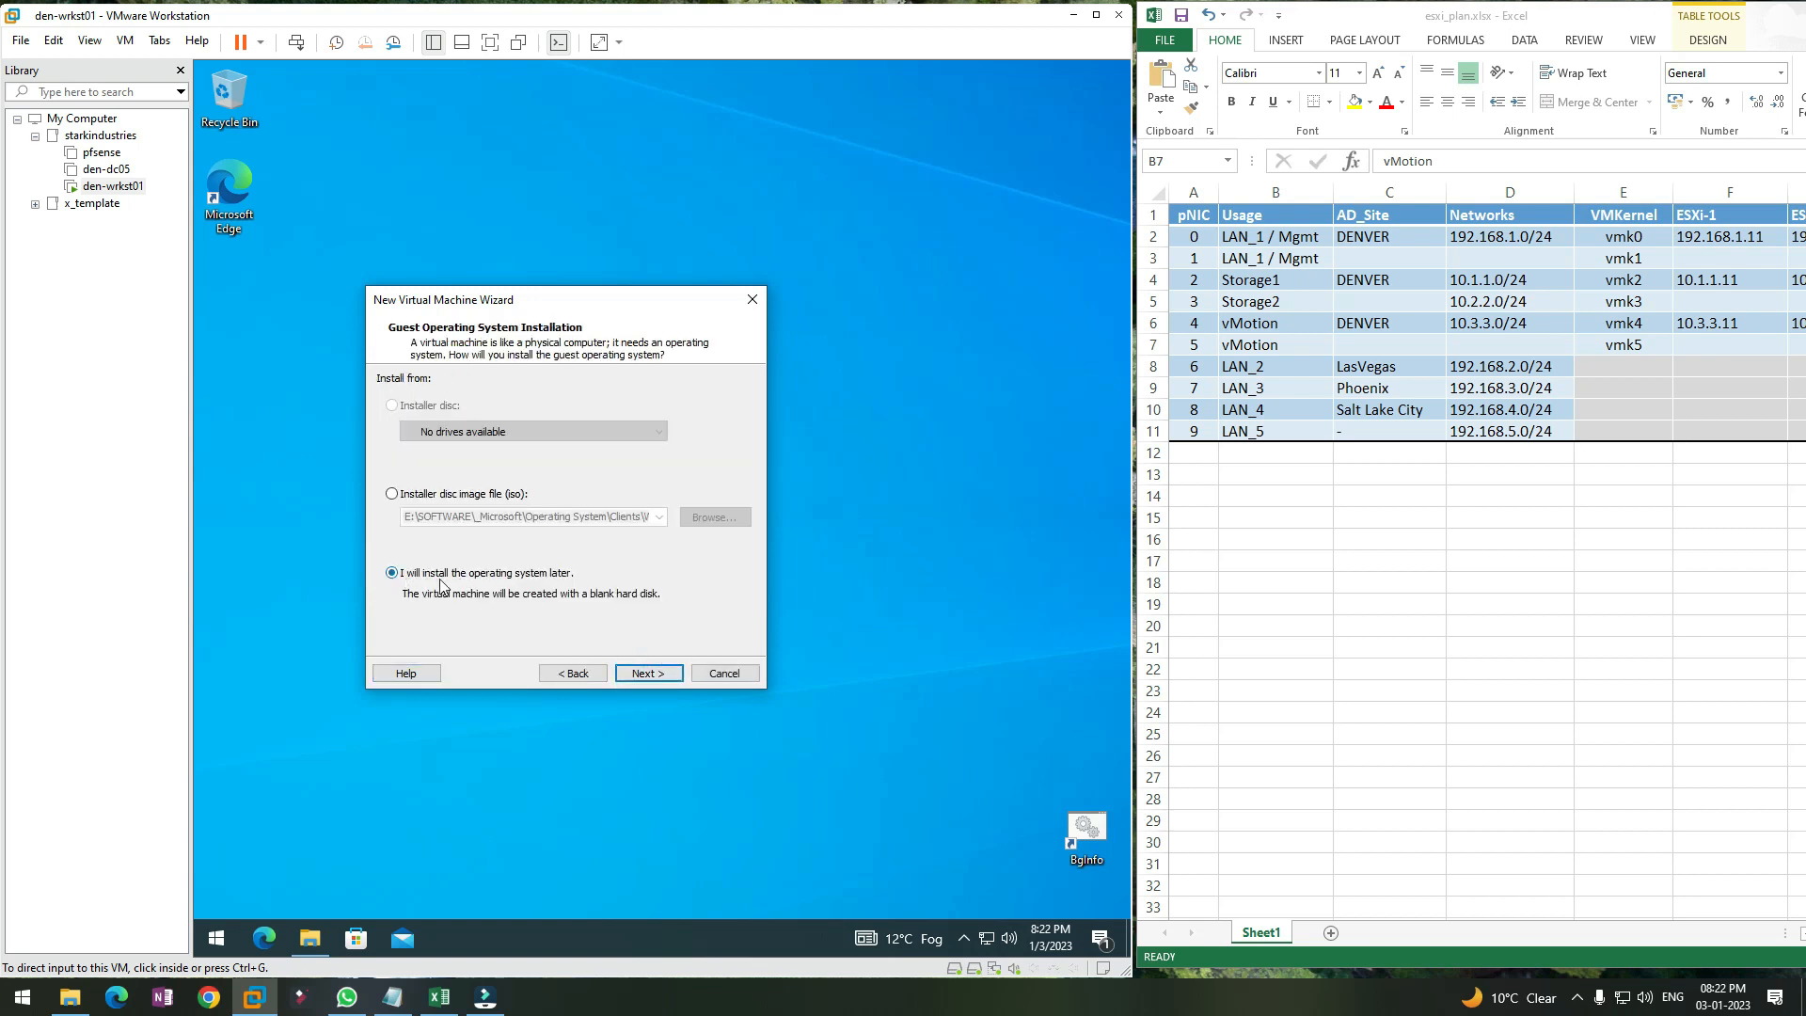
# Create the machine with a blank hard disk instead of an installer, and use VMware ESXi 7 as the guest operating system
pyautogui.click(643, 674)
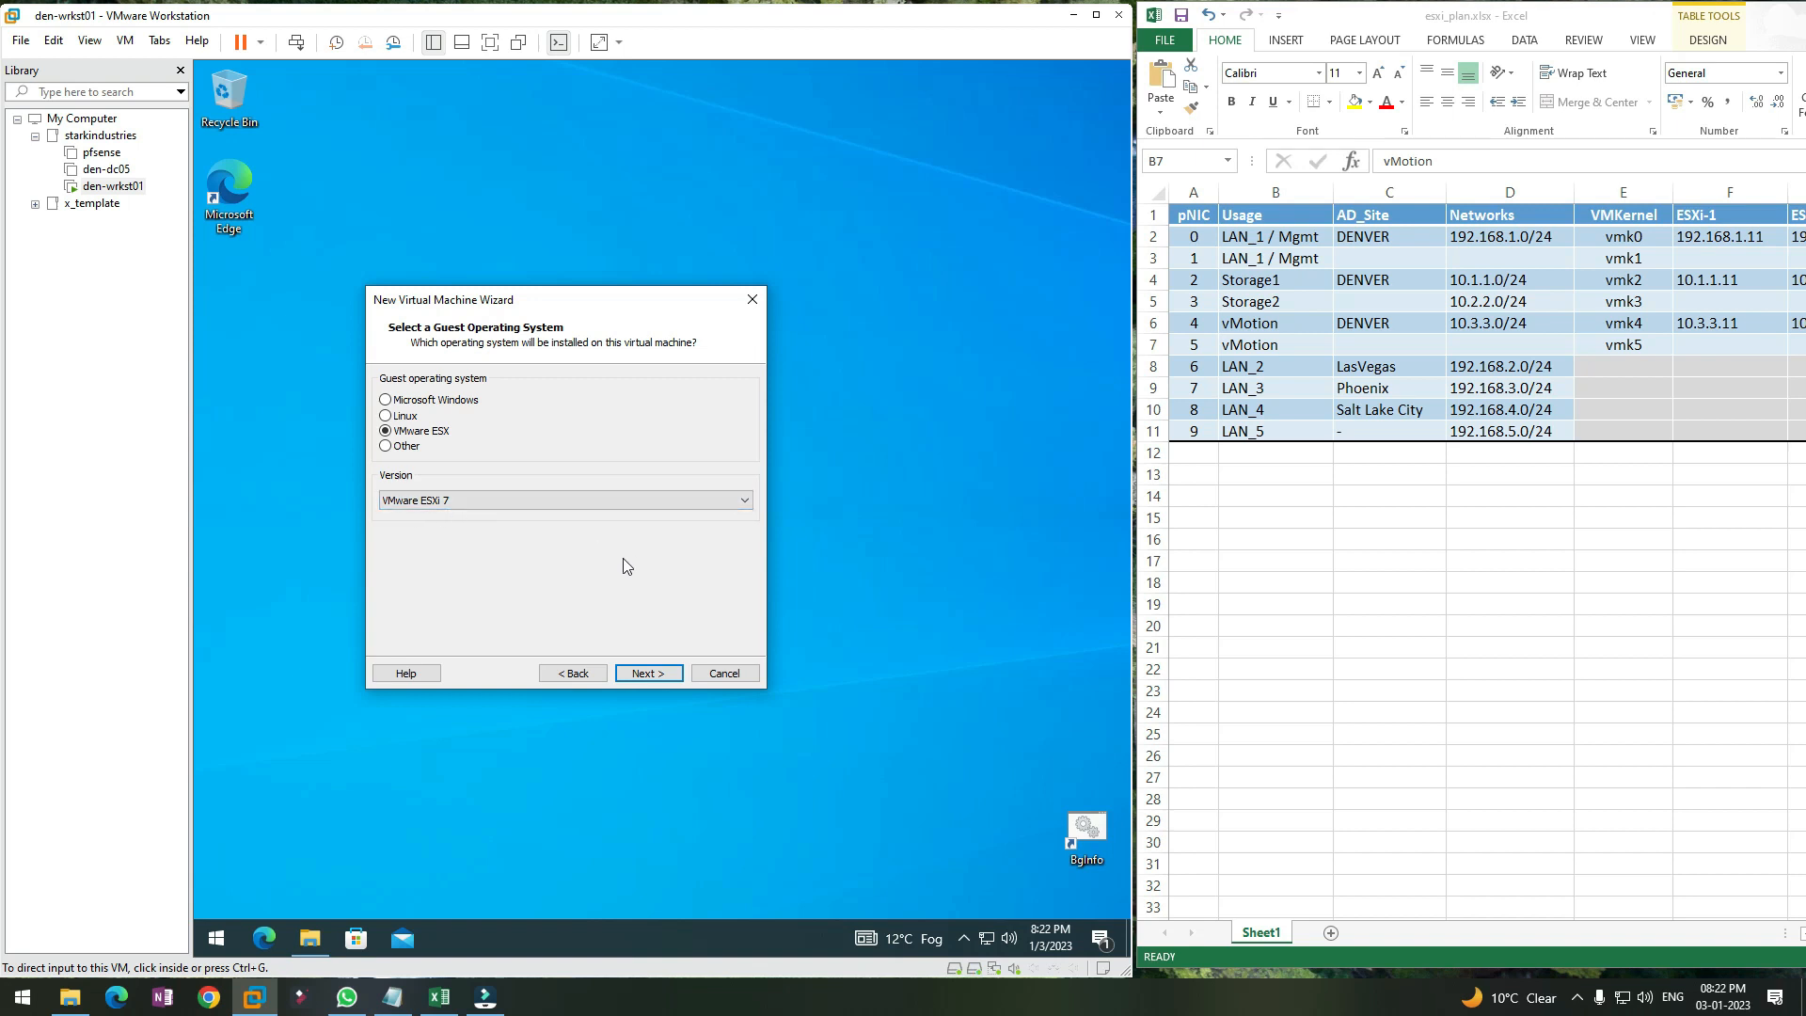
pyautogui.click(647, 674)
# Set the virtual machine's location to G:\_VM\vsphereESX\esxi-1 and name it esxi-1
pyautogui.press('super+e')
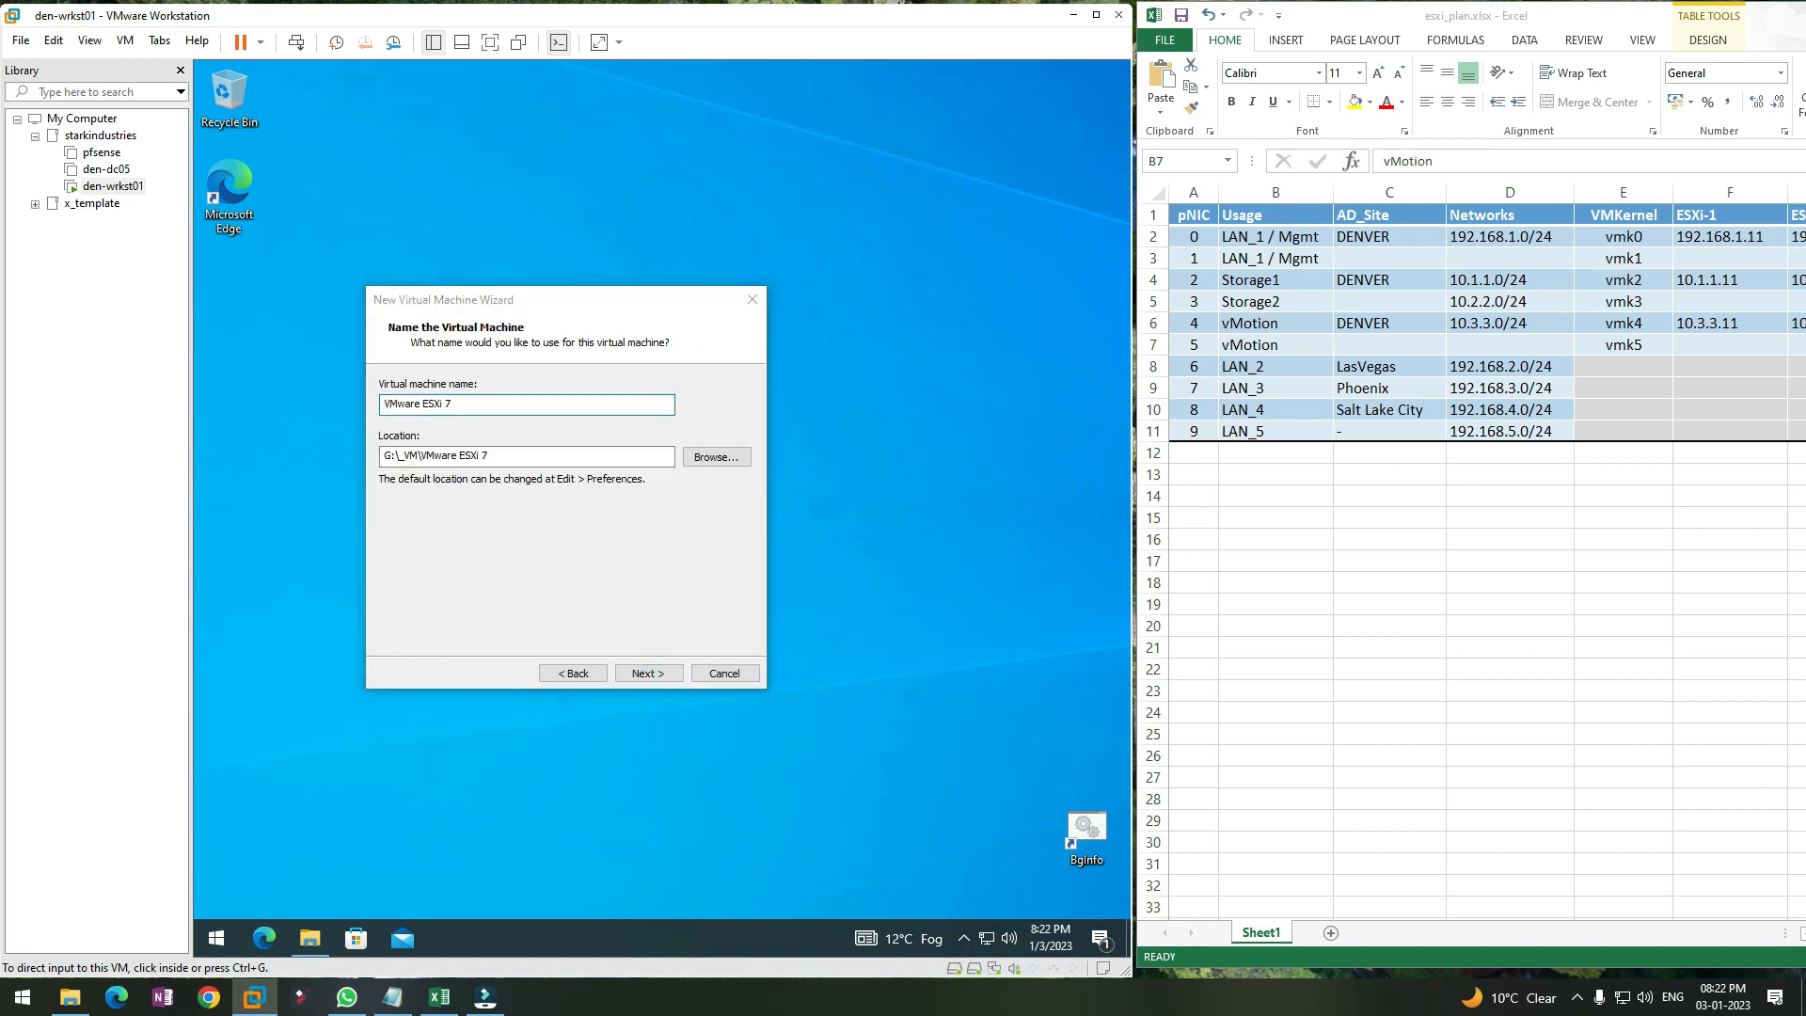
pyautogui.click(511, 457)
pyautogui.hotkey('ctrl', 'a')
pyautogui.write('G:\\_VM\\vsphereESX\\esxi-1')
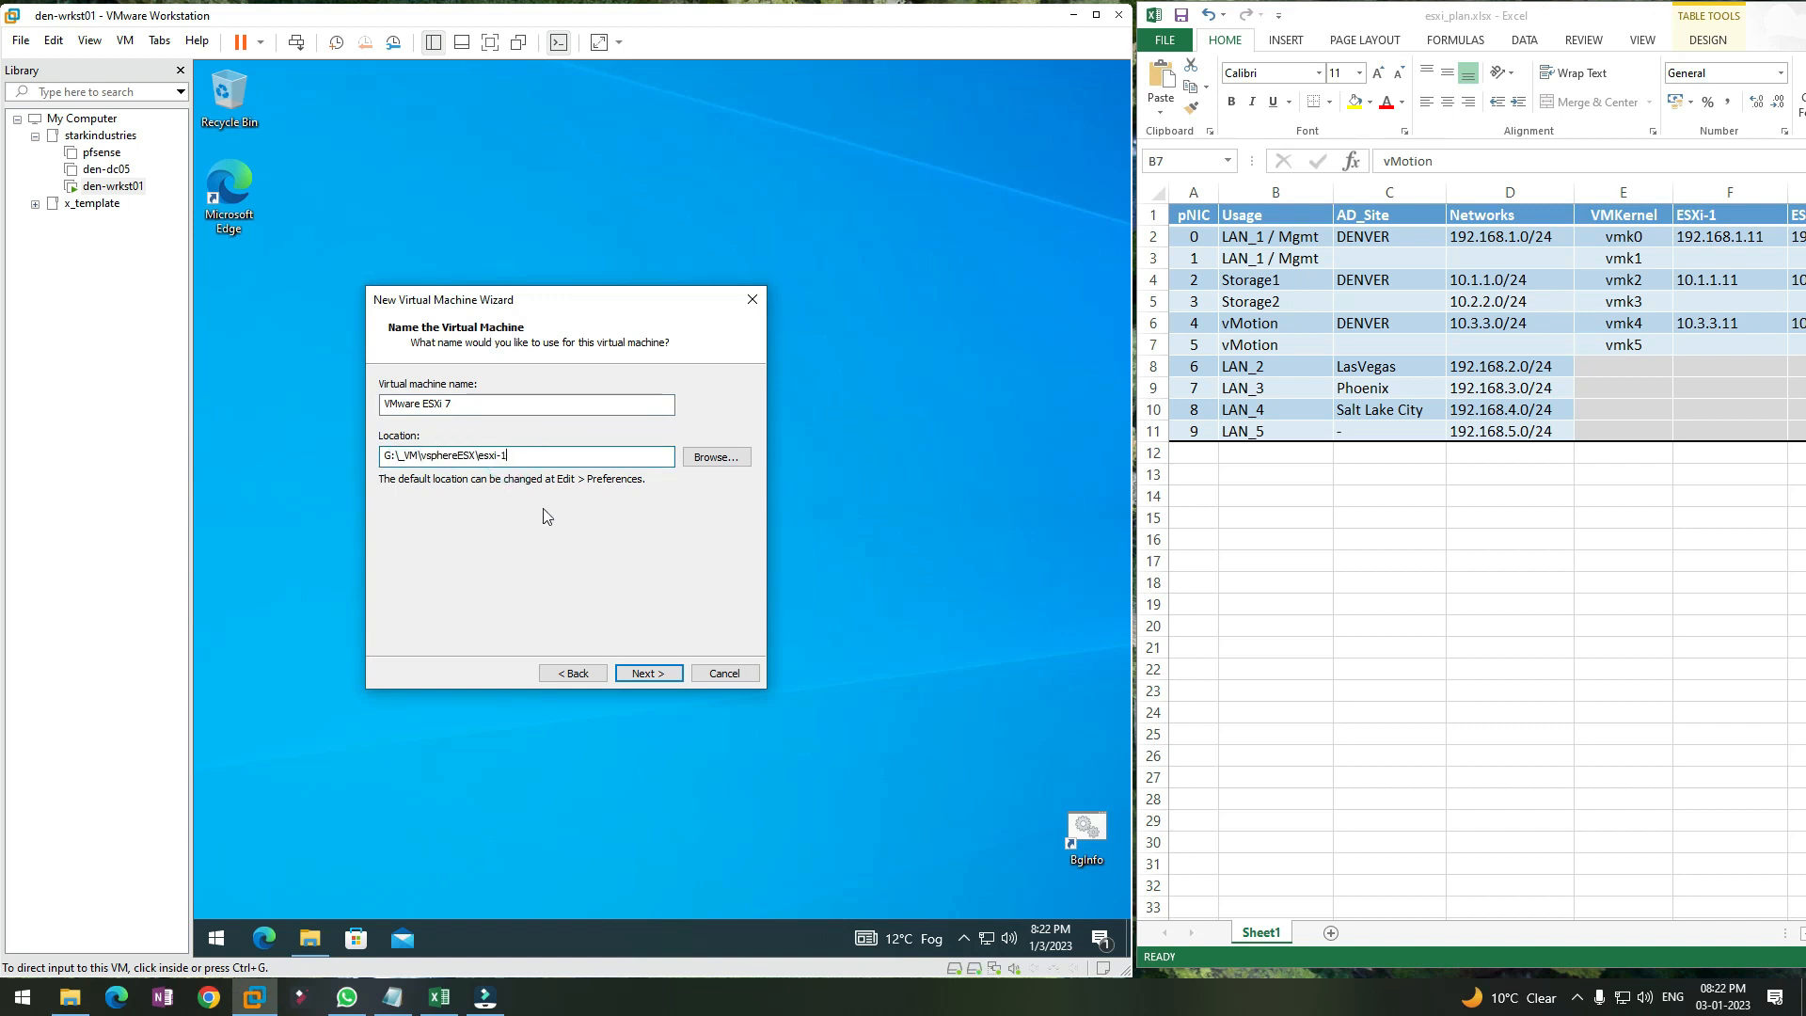
pyautogui.moveTo(481, 458); pyautogui.dragTo(520, 458)
pyautogui.hotkey('ctrl', 'c')
pyautogui.tripleClick(497, 411)
pyautogui.hotkey('ctrl', 'v')
pyautogui.click(647, 673)
# Give the virtual machine 2 cores per processor and 8192 MB of memory
pyautogui.doubleClick(574, 421)
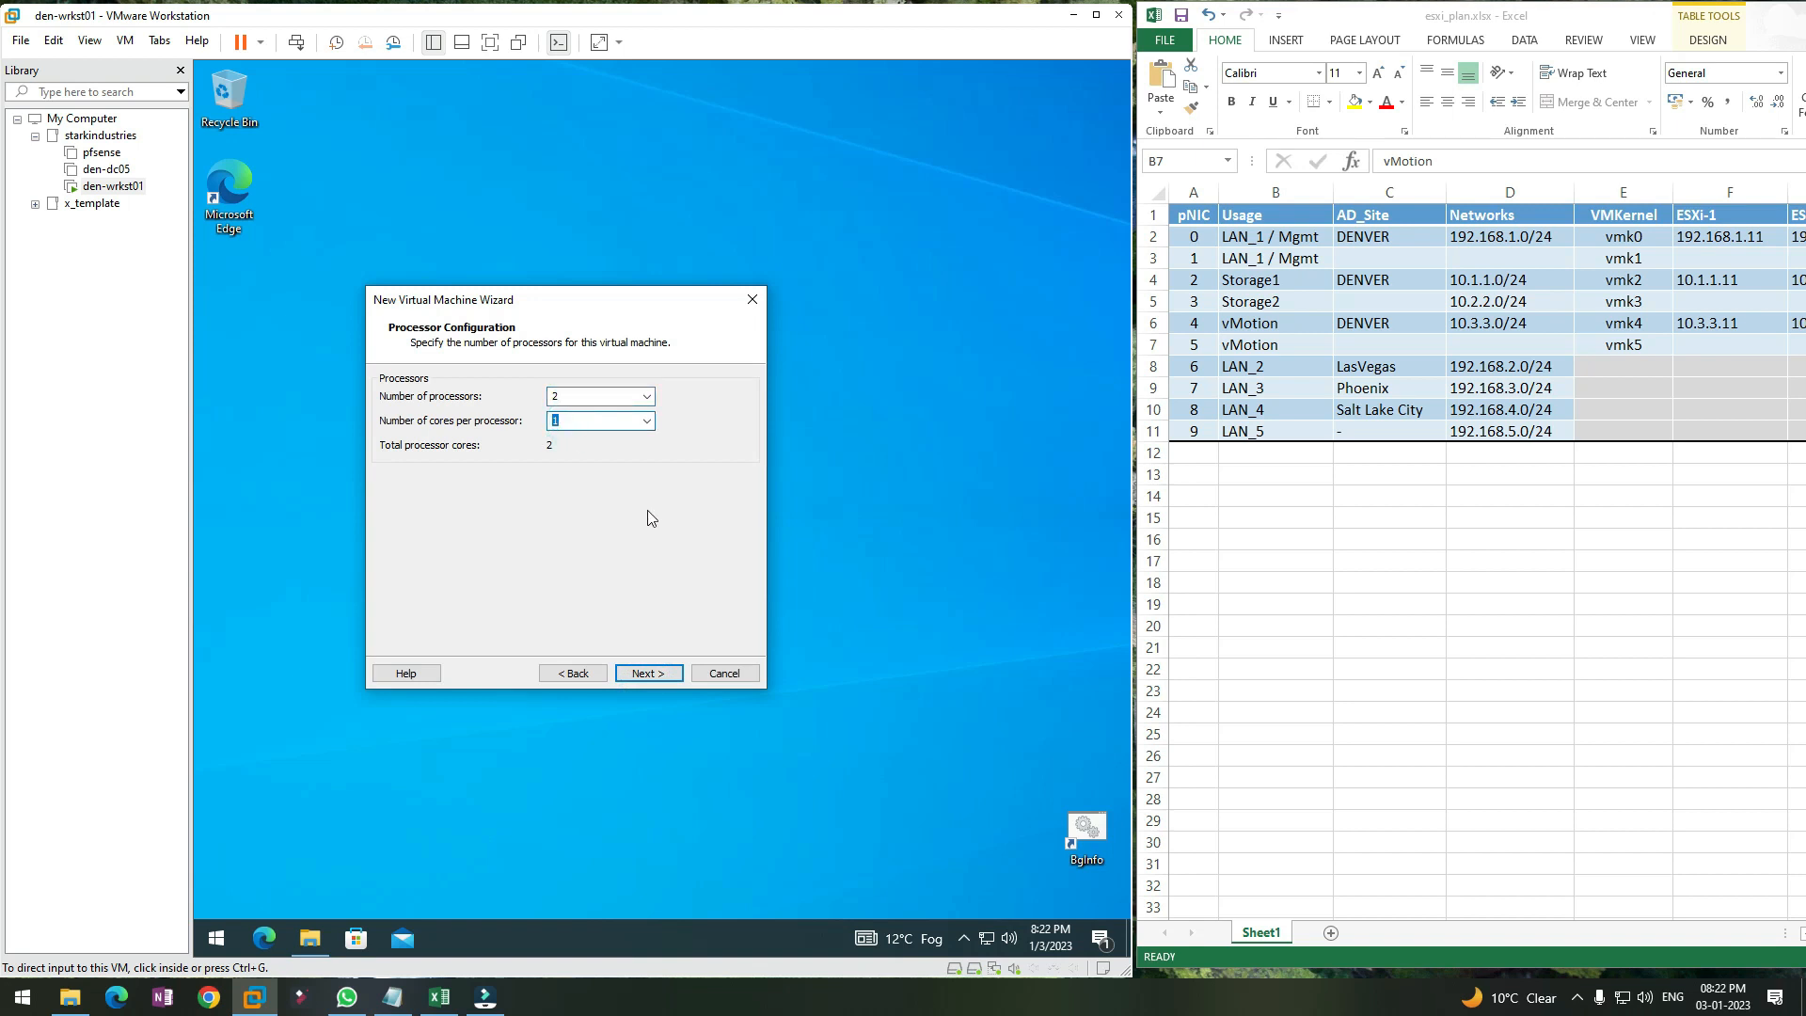
pyautogui.write('2')
pyautogui.click(649, 674)
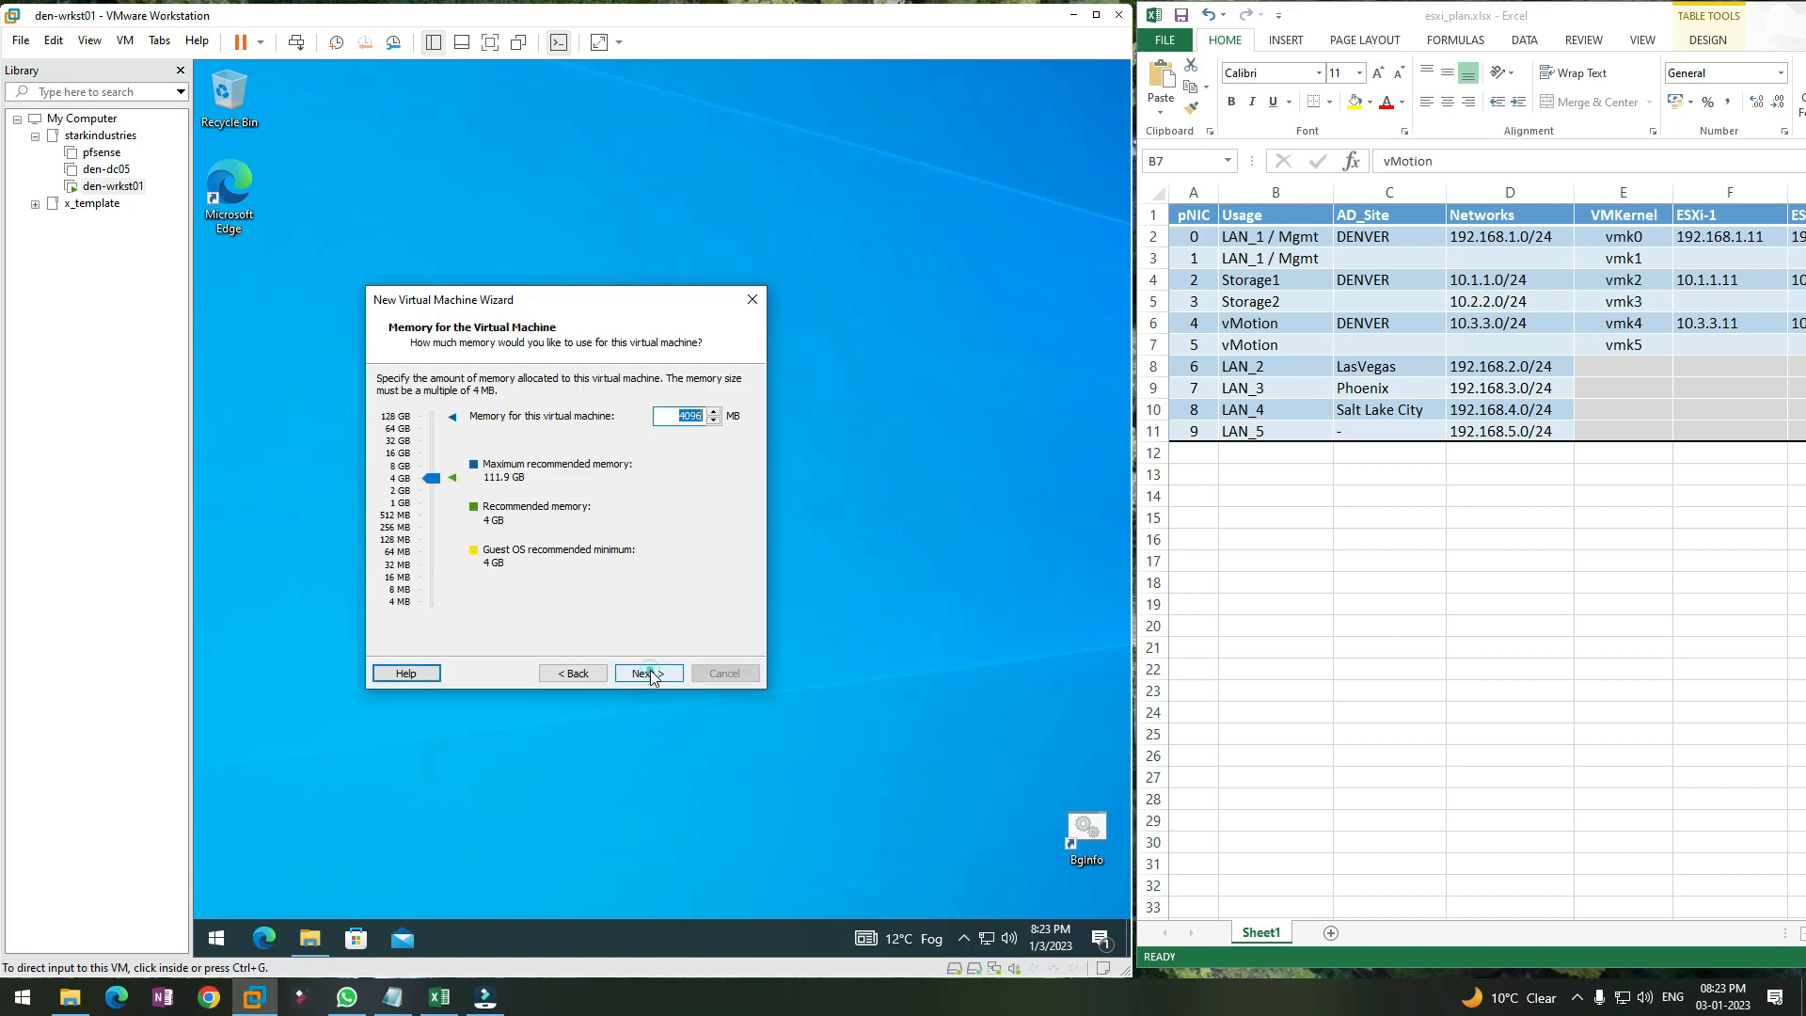
pyautogui.click(433, 482)
pyautogui.moveTo(432, 483); pyautogui.dragTo(432, 467)
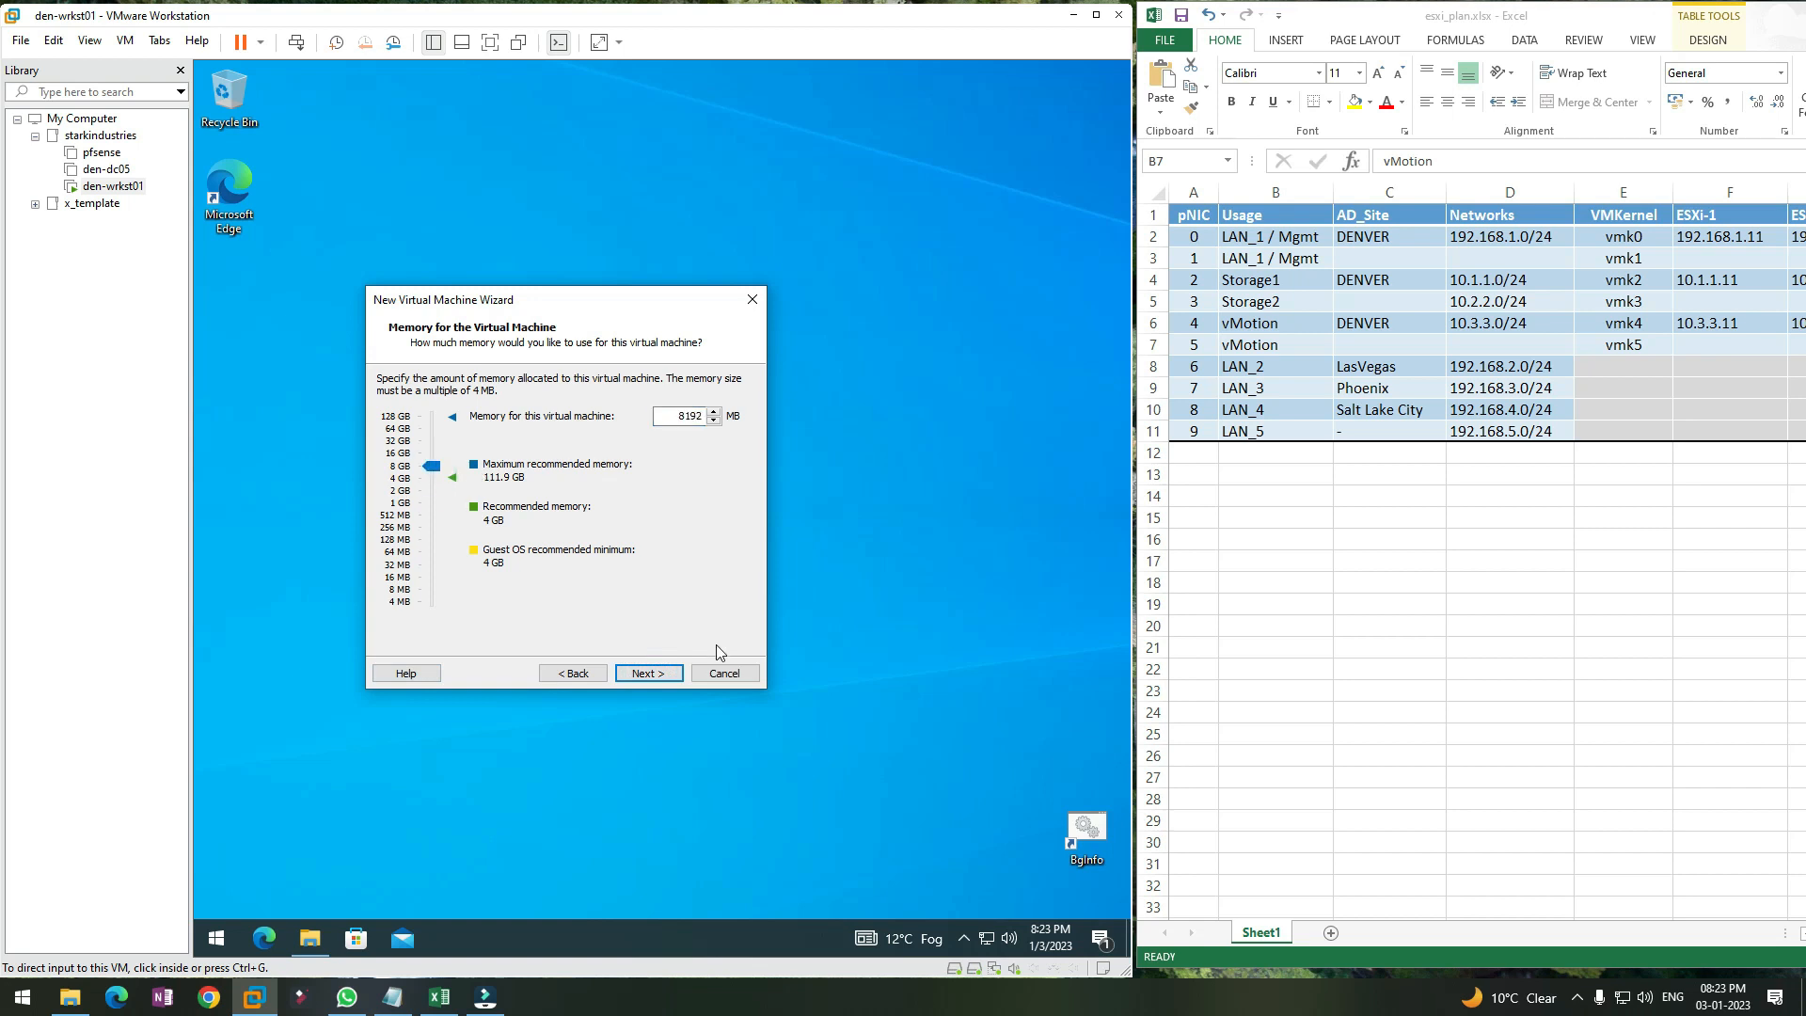
pyautogui.click(638, 673)
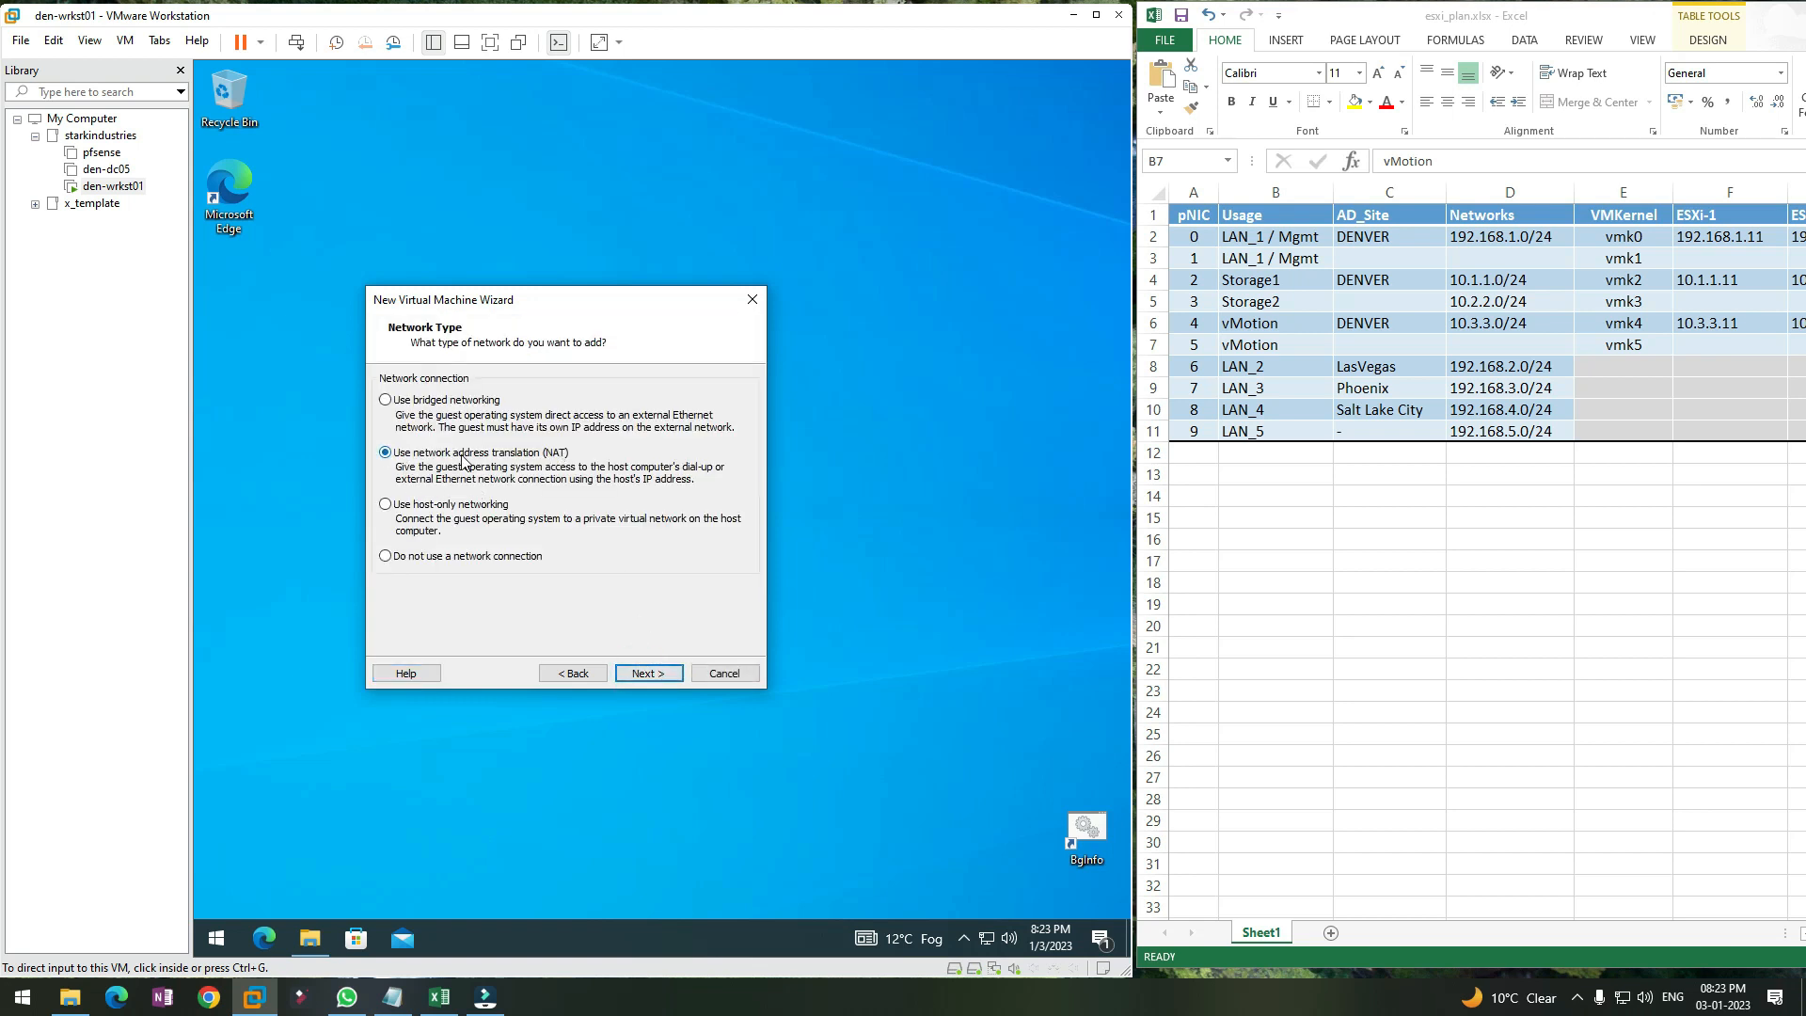
# Accept NAT networking and the Paravirtualized SCSI controller, and choose to create a new SCSI virtual disk
pyautogui.click(647, 673)
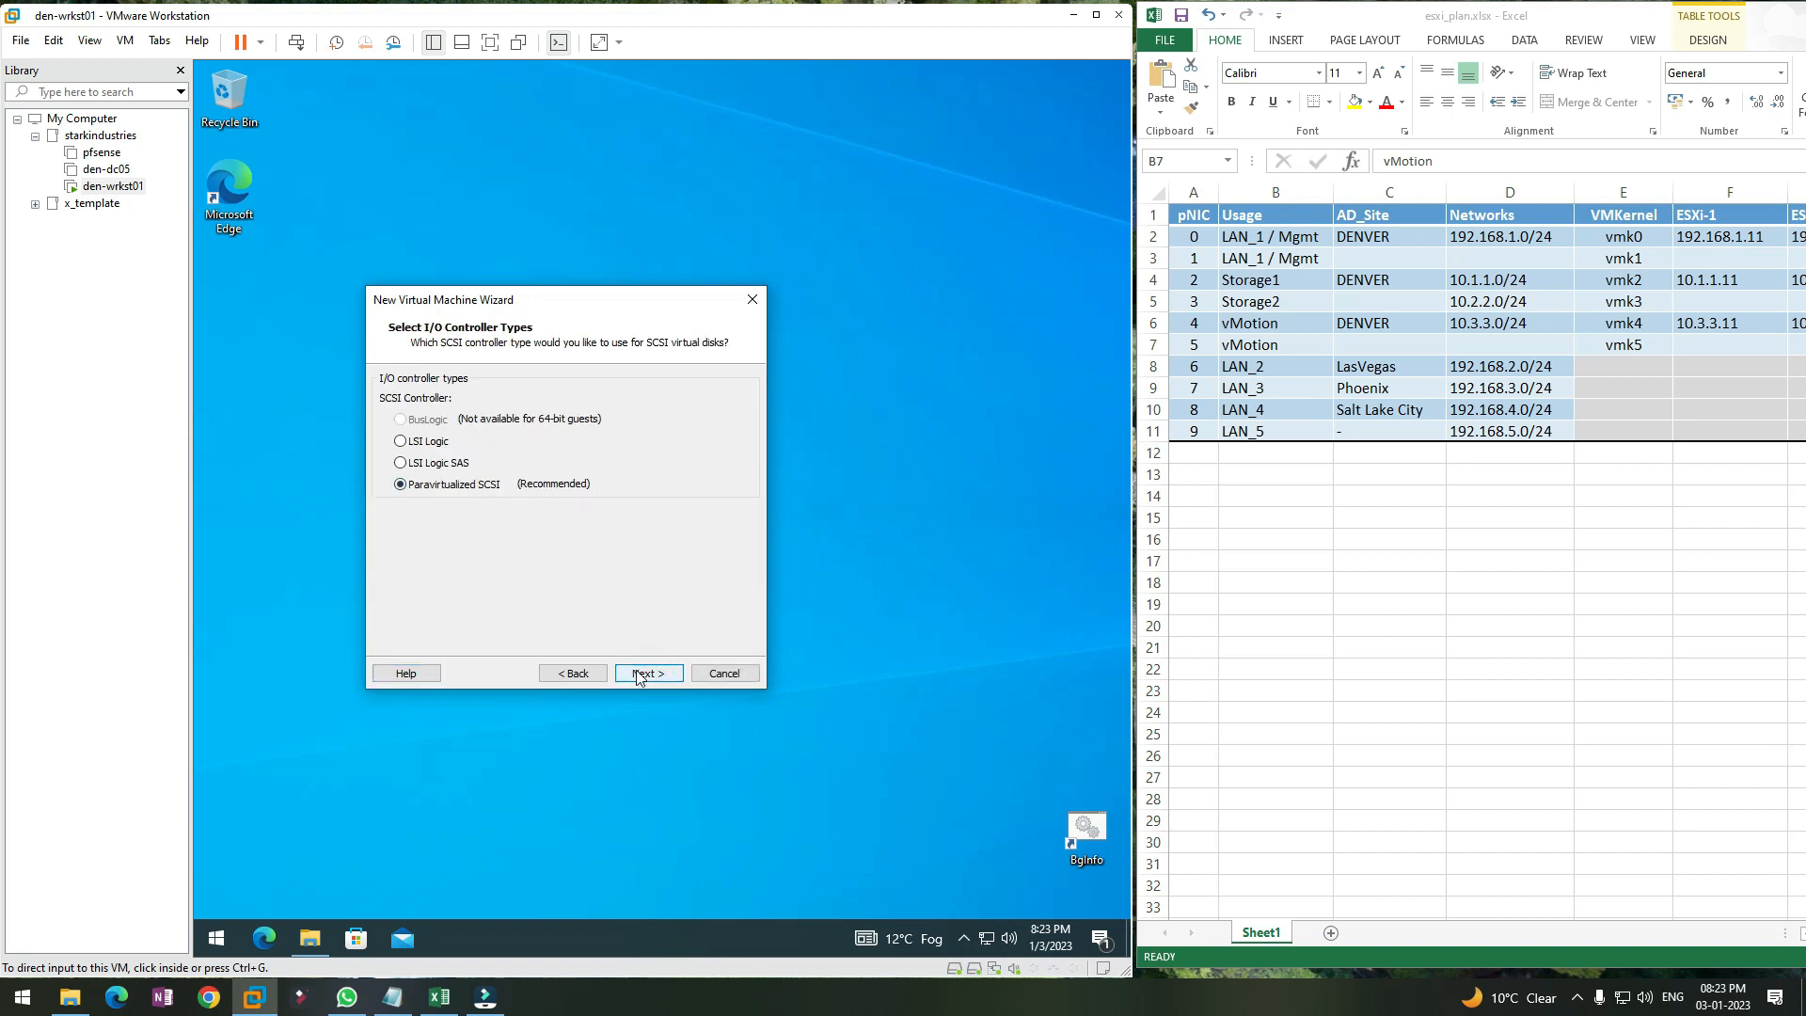
pyautogui.click(637, 673)
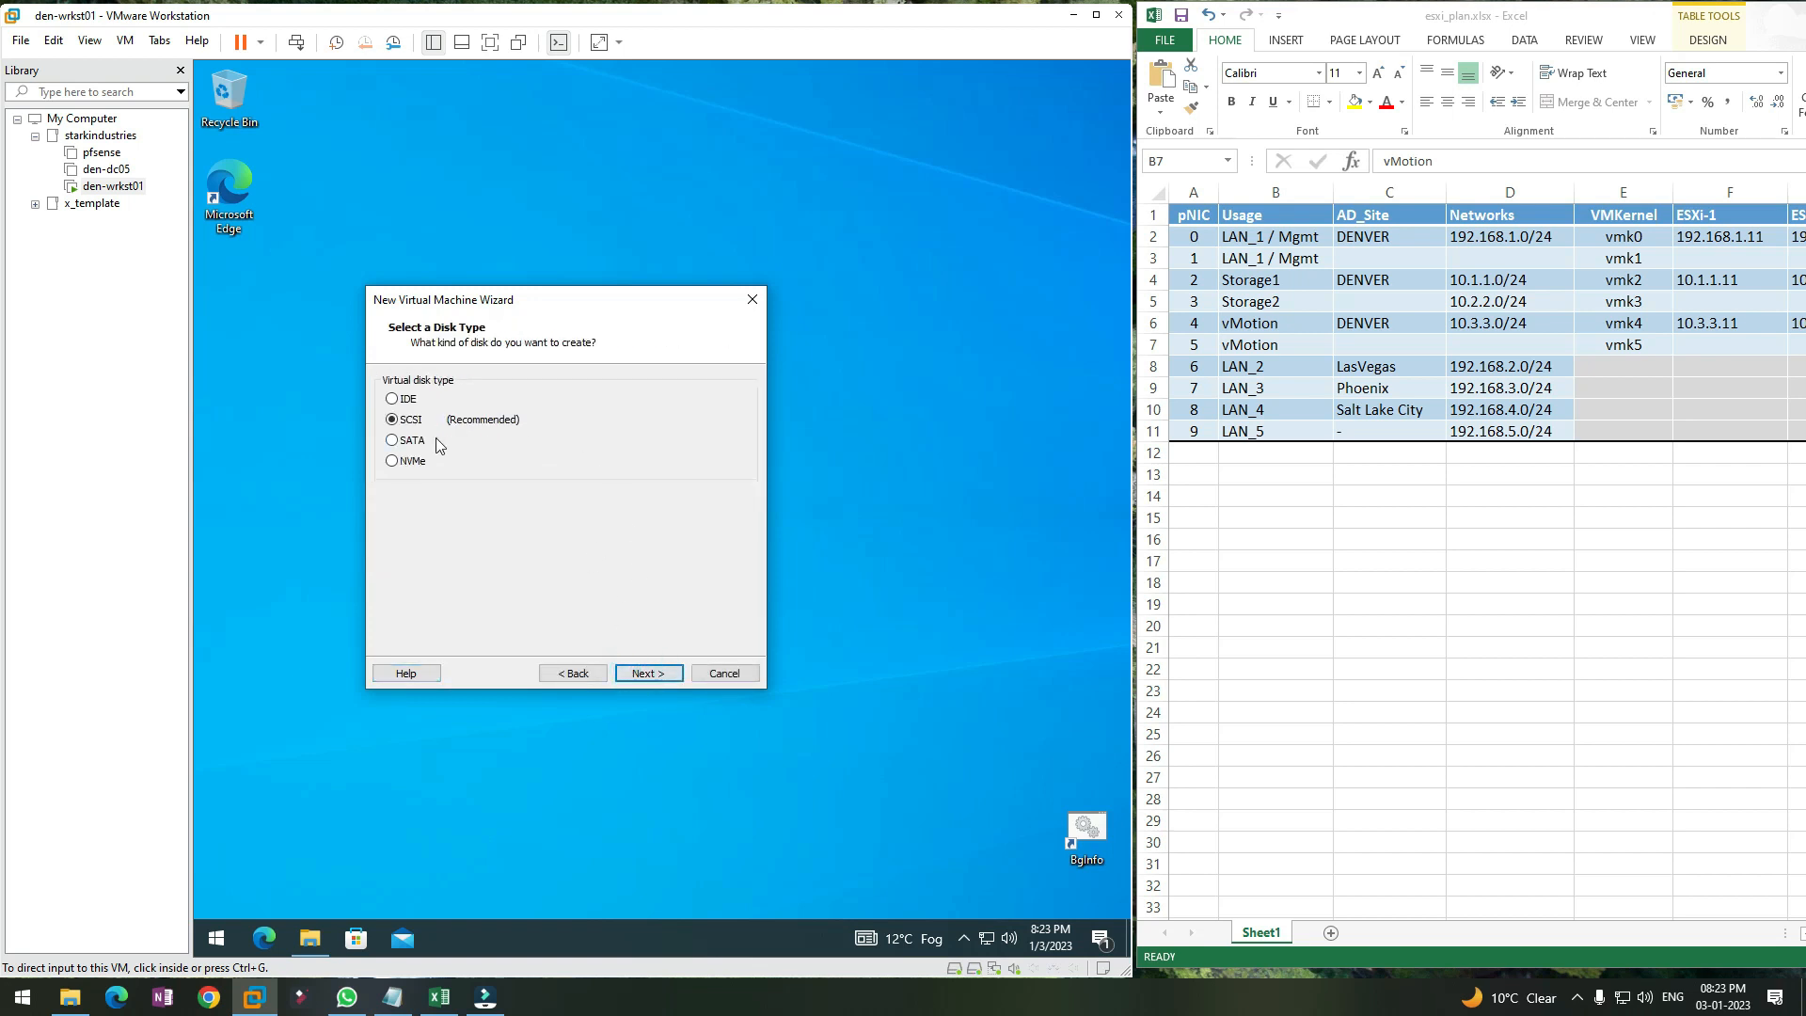
pyautogui.click(647, 675)
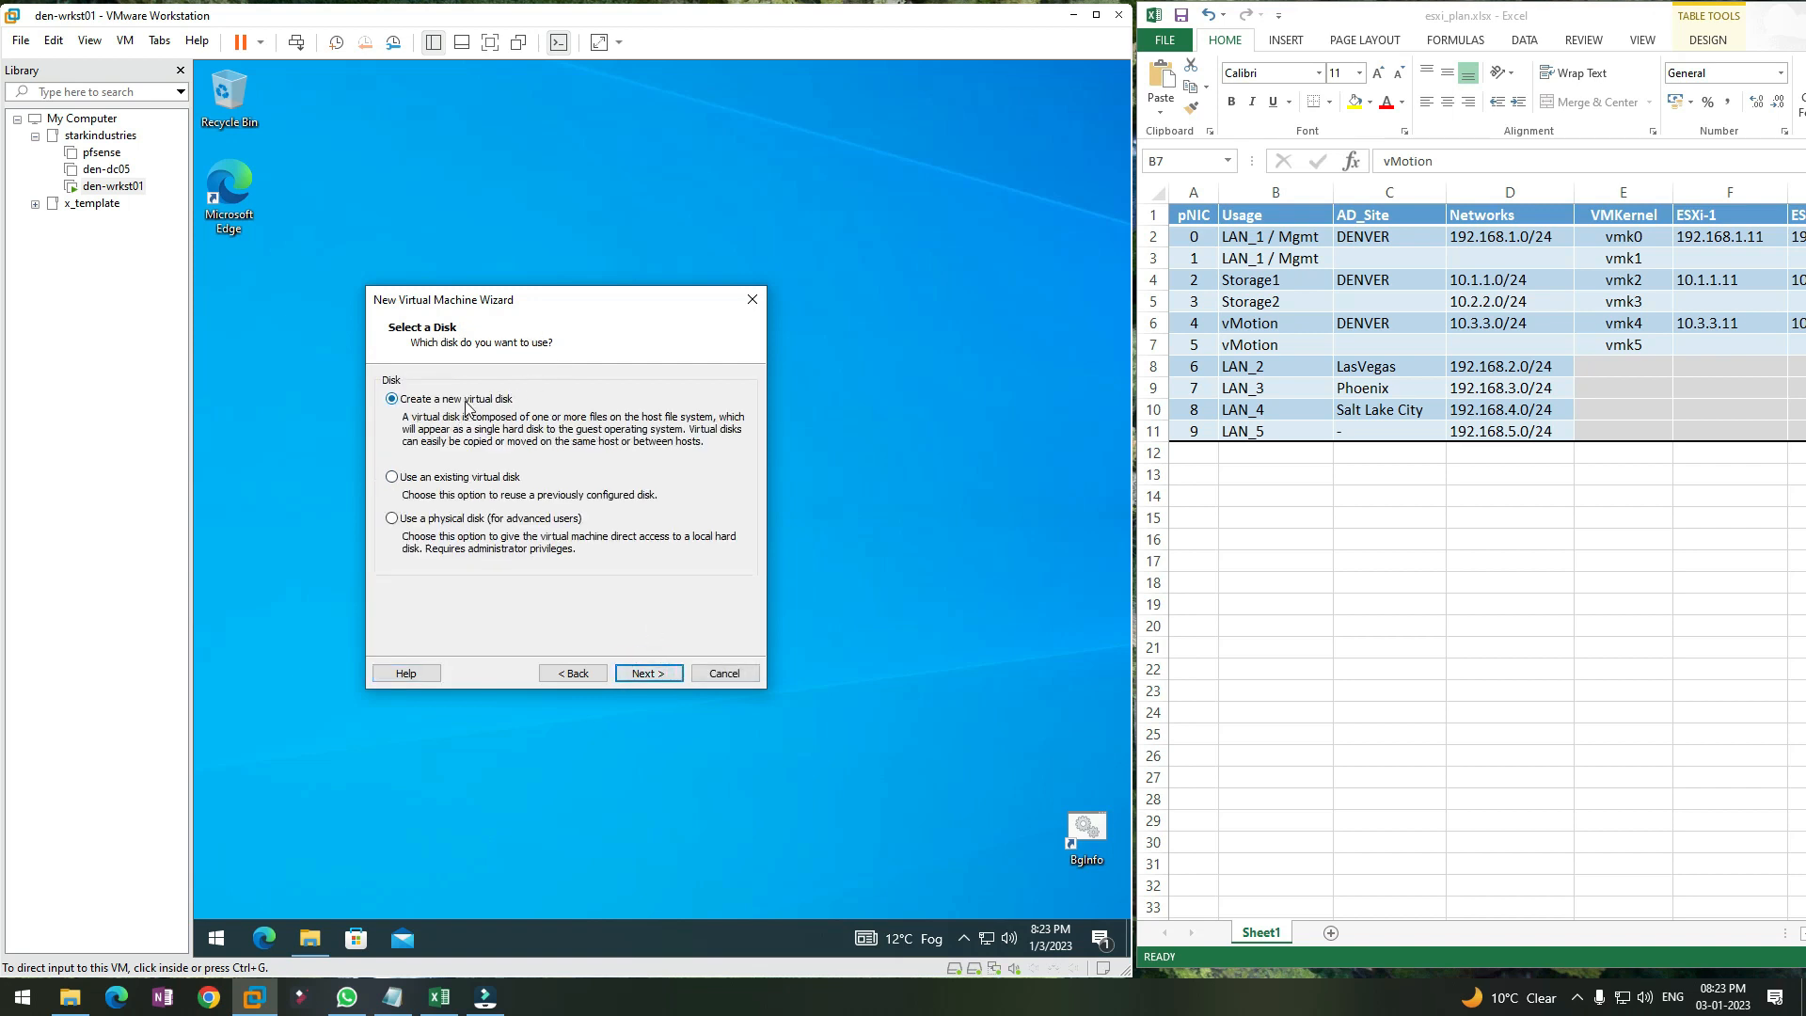
pyautogui.click(647, 673)
# Set the disk size to 150 GB stored as a single file, and add the prefix 0_OS_ to the disk file name
pyautogui.write('150')
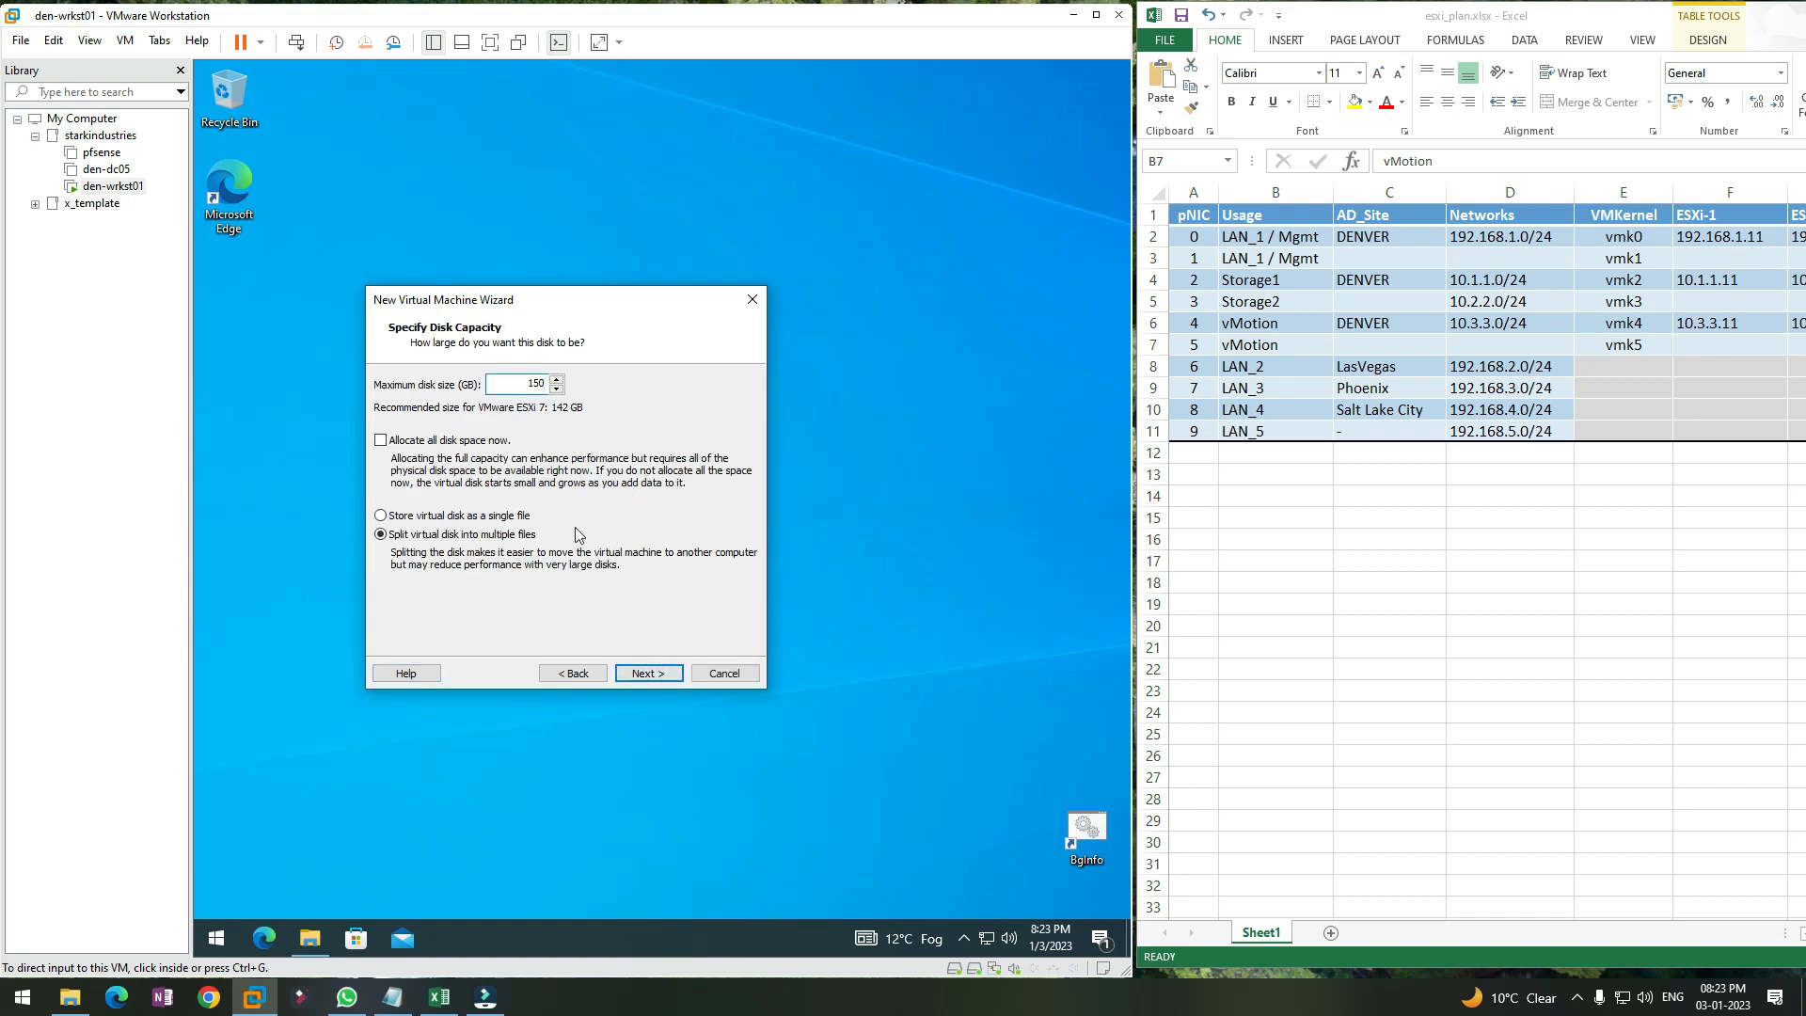
pyautogui.click(515, 515)
pyautogui.click(651, 674)
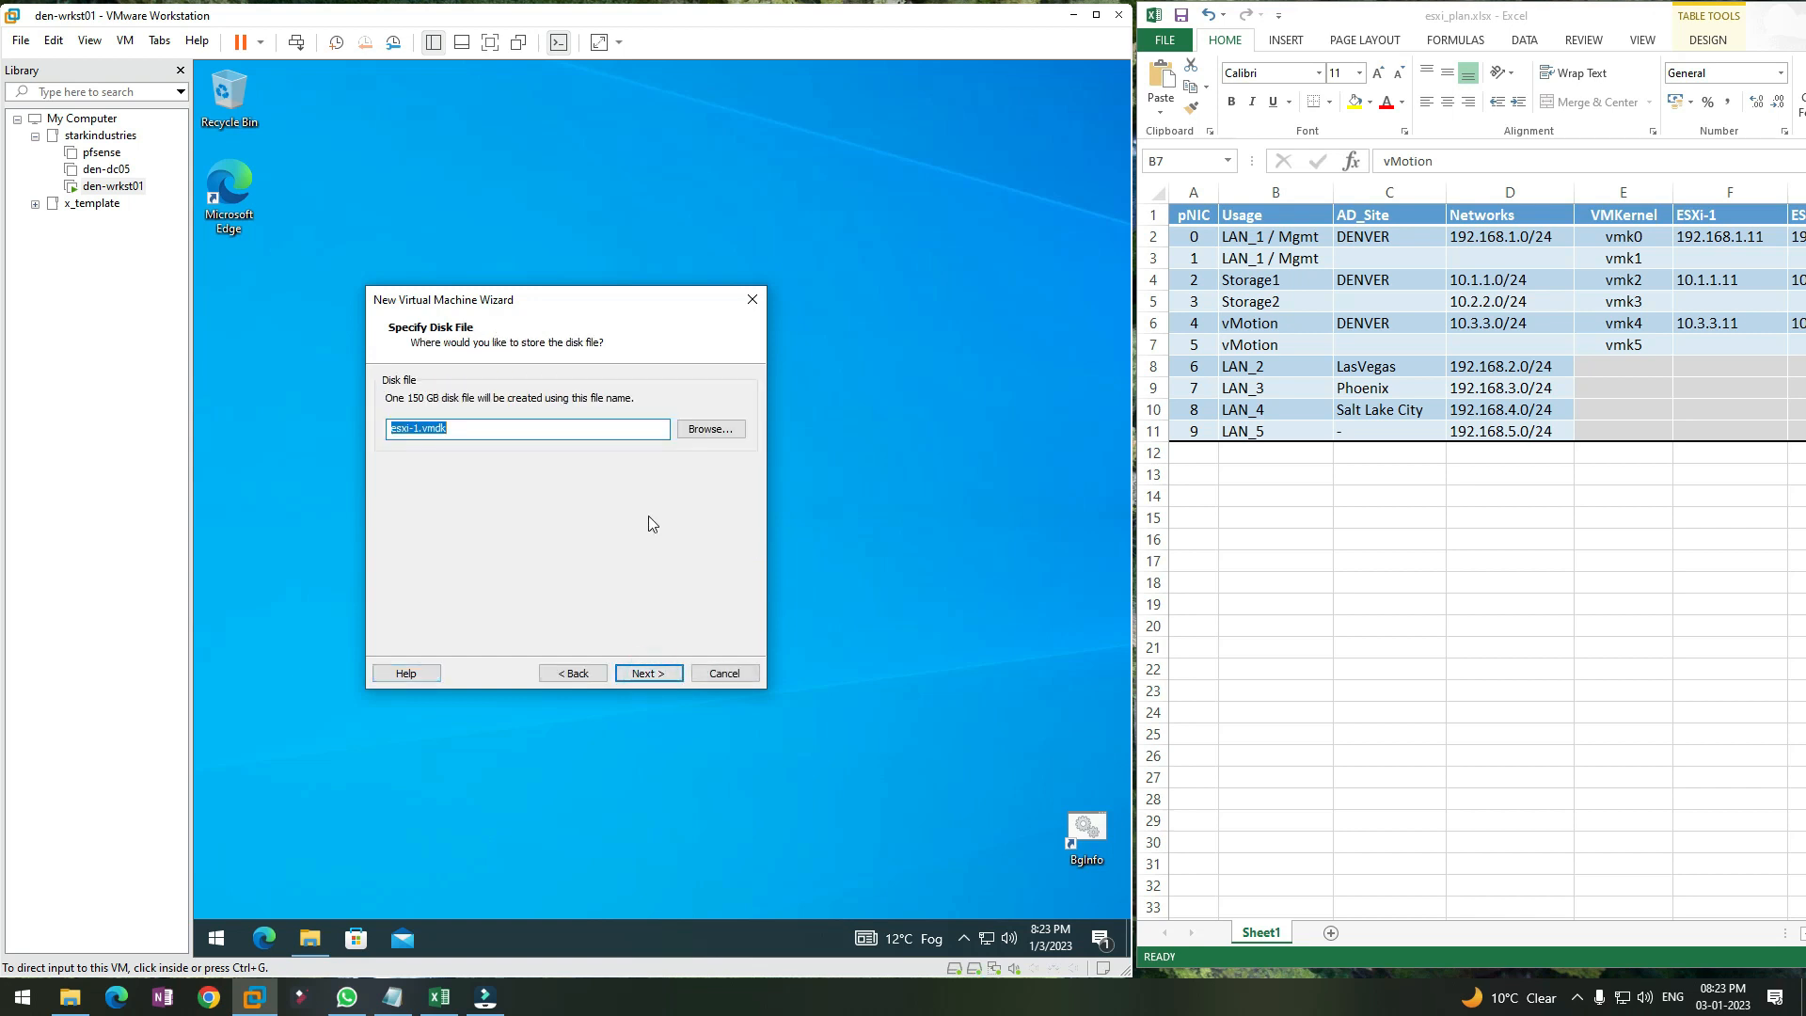
pyautogui.click(525, 430)
pyautogui.write('0_OS_')
pyautogui.click(646, 669)
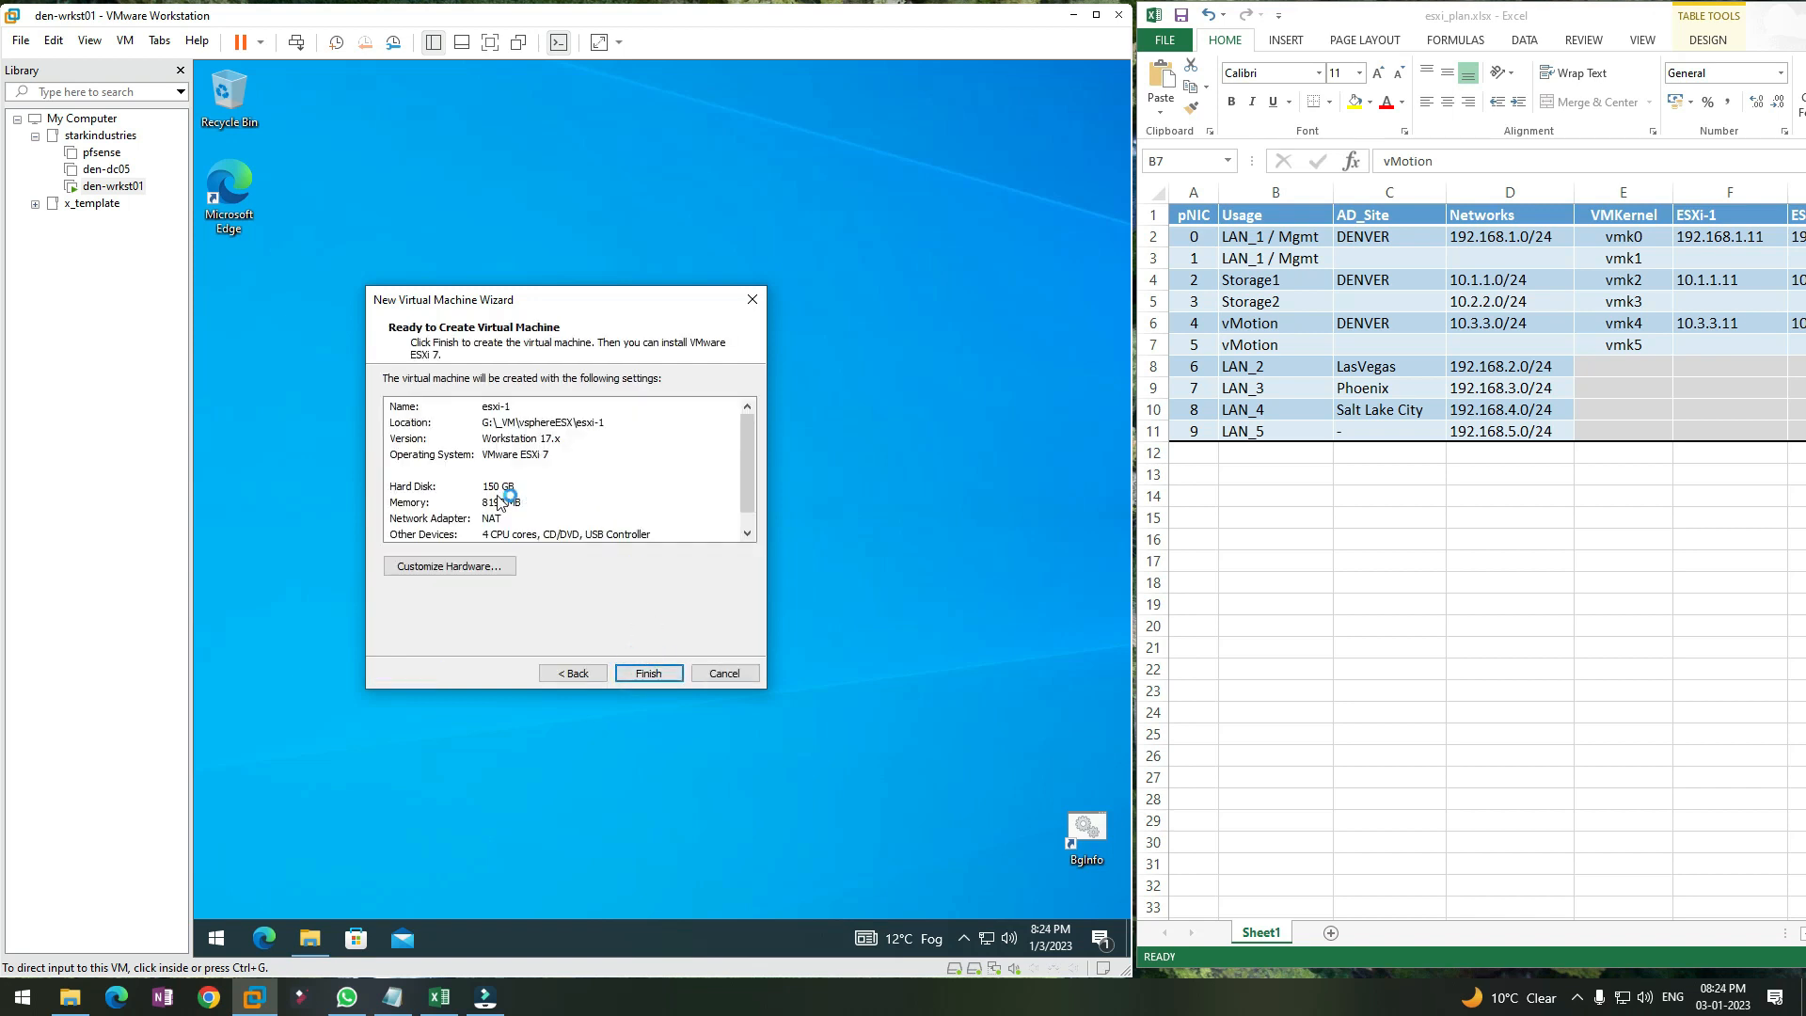
# Review the settings summary, finish creating esxi-1, and move it into the starkindustries folder of the library
pyautogui.scroll(-1, 742, 430)
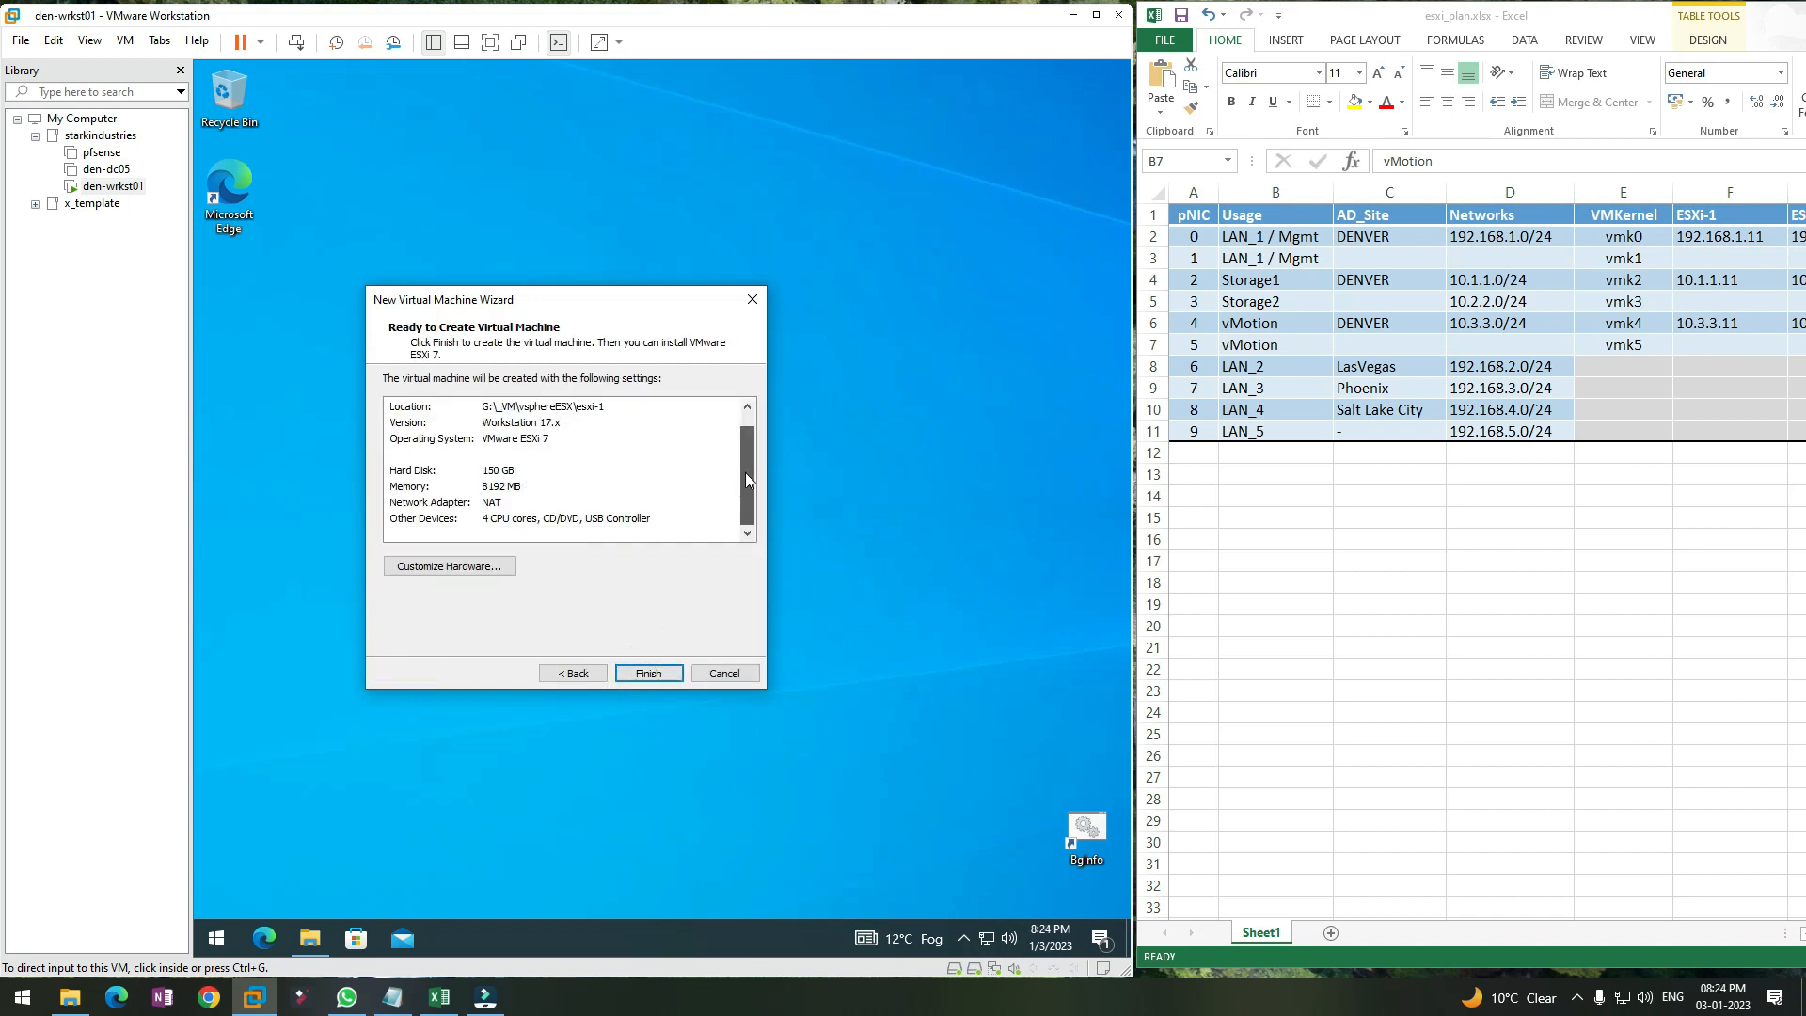
pyautogui.moveTo(745, 478); pyautogui.dragTo(745, 405)
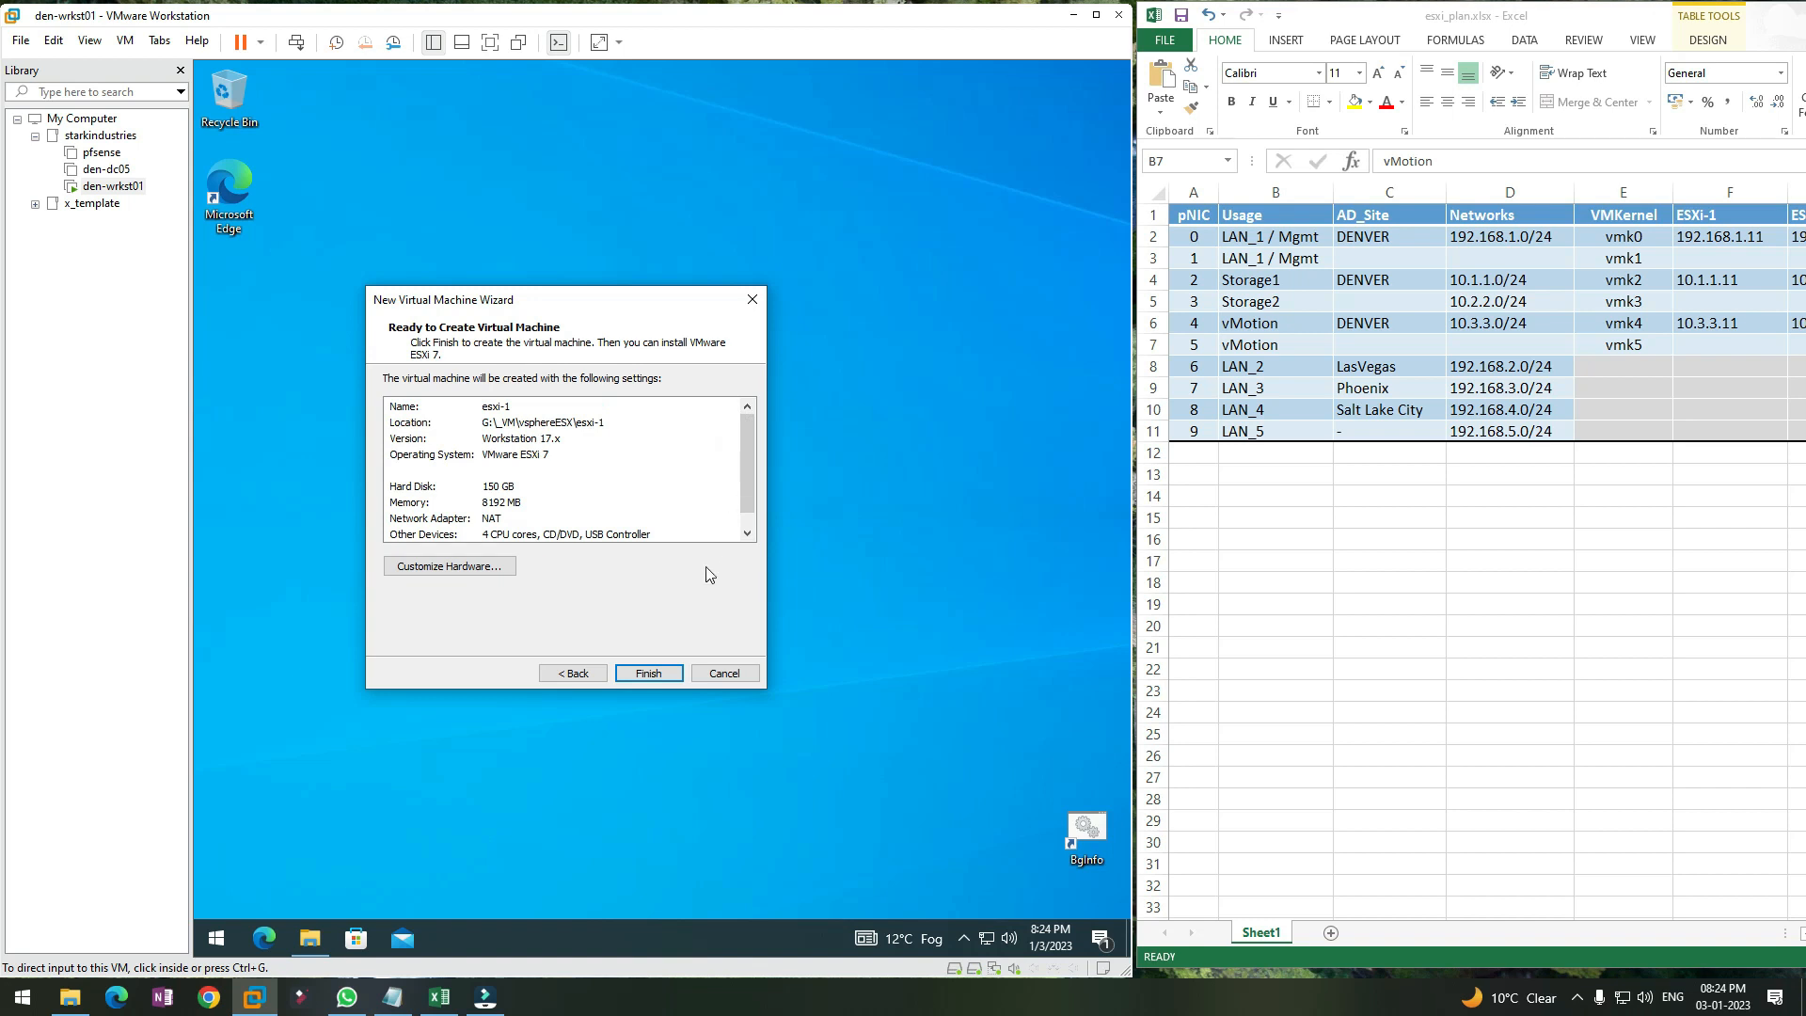
pyautogui.click(649, 673)
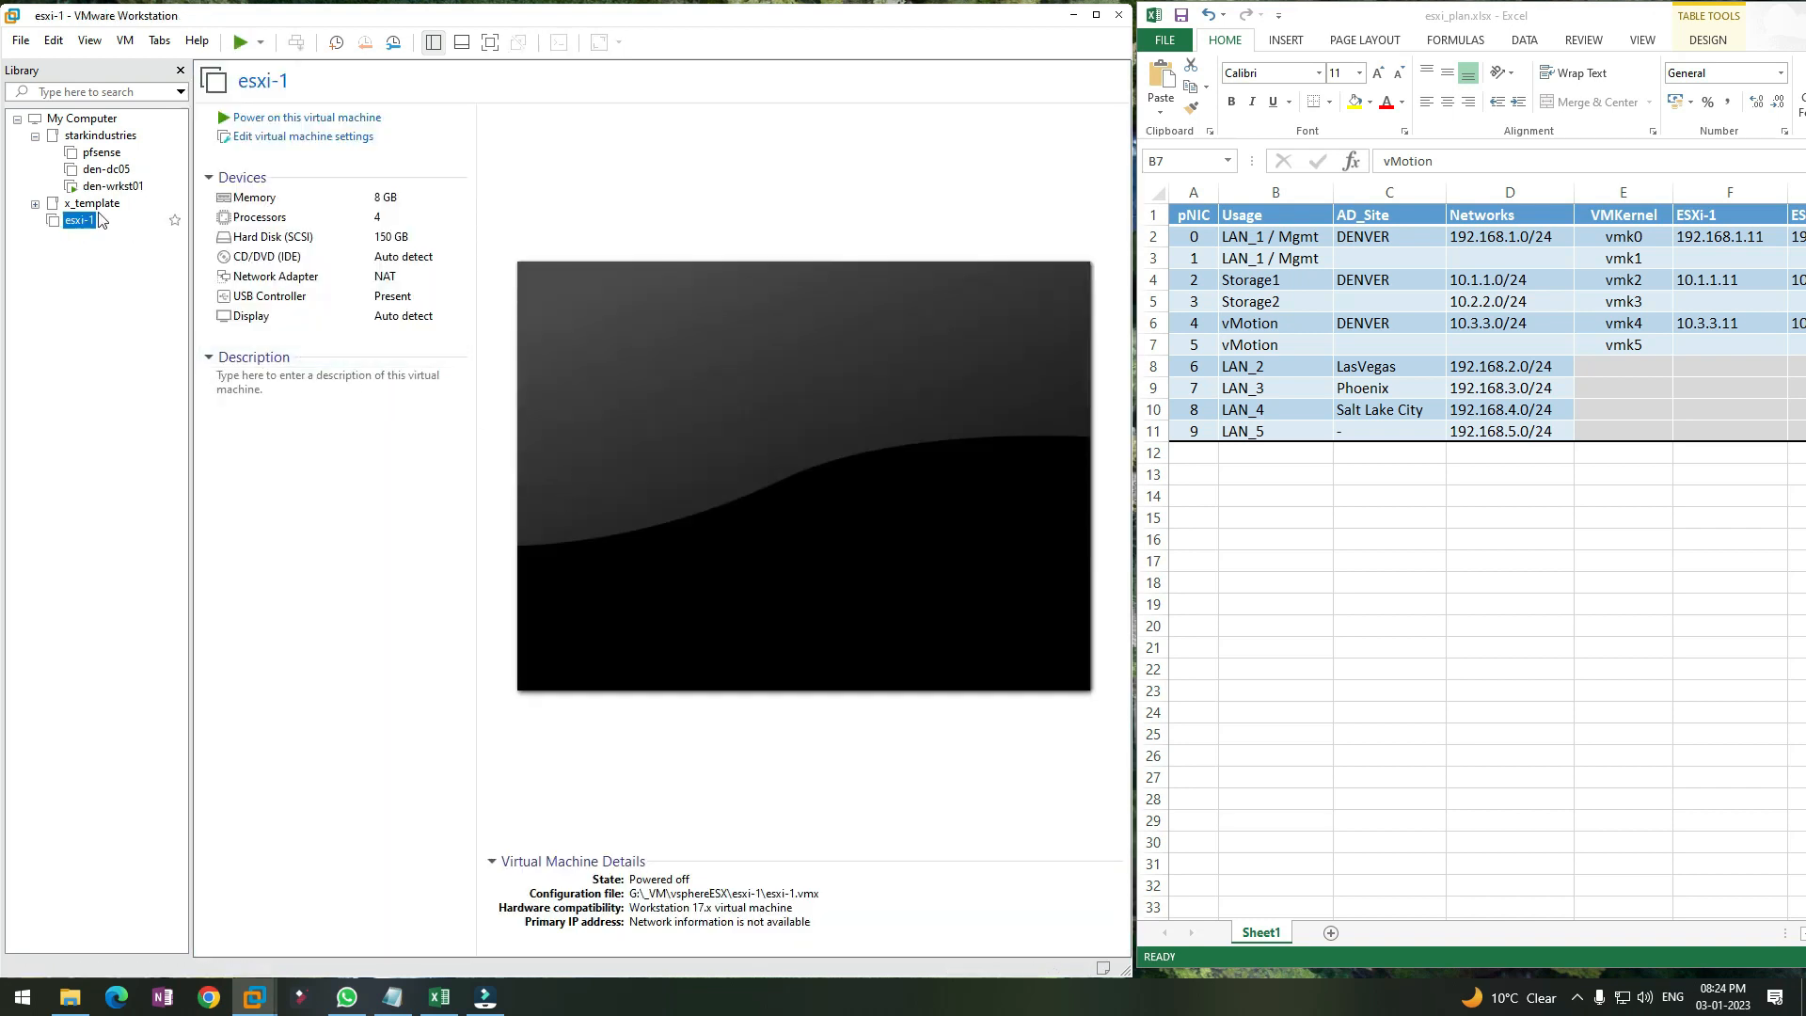
pyautogui.moveTo(100, 219); pyautogui.dragTo(155, 200)
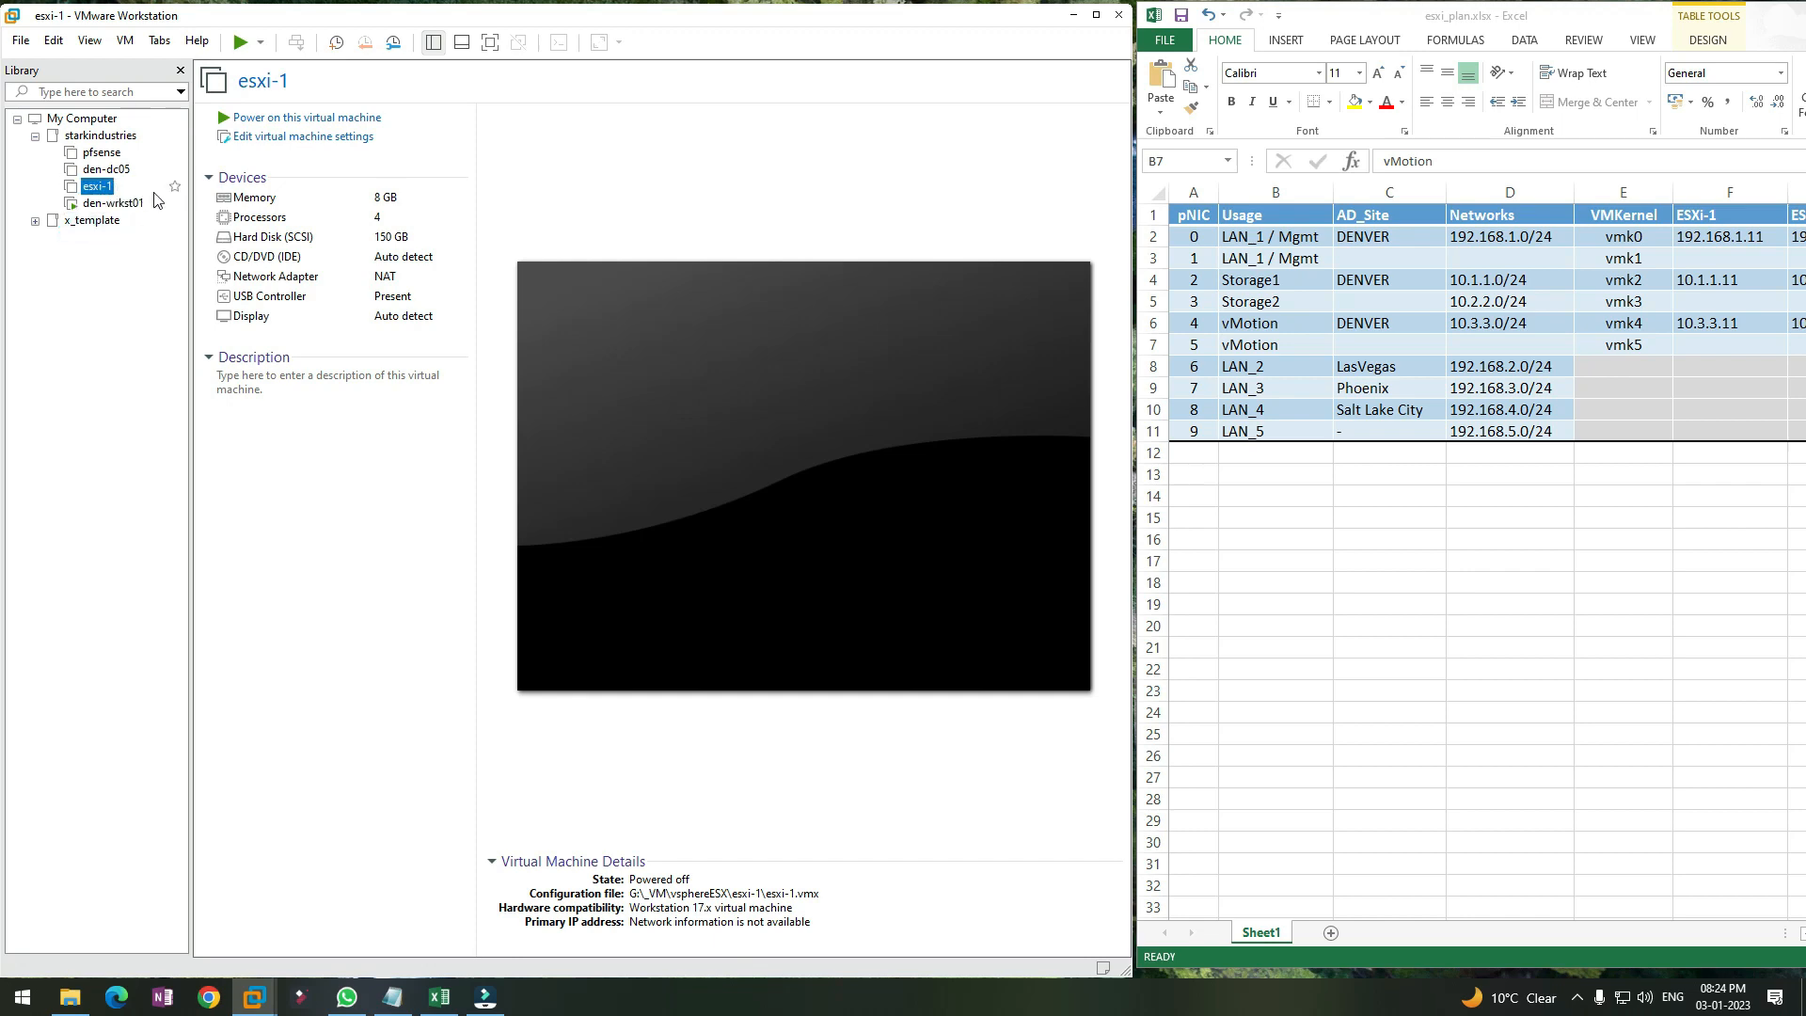
# Open the esxi-1 virtual machine's settings and add three more network adapters alongside the existing NAT adapter
pyautogui.click(353, 139)
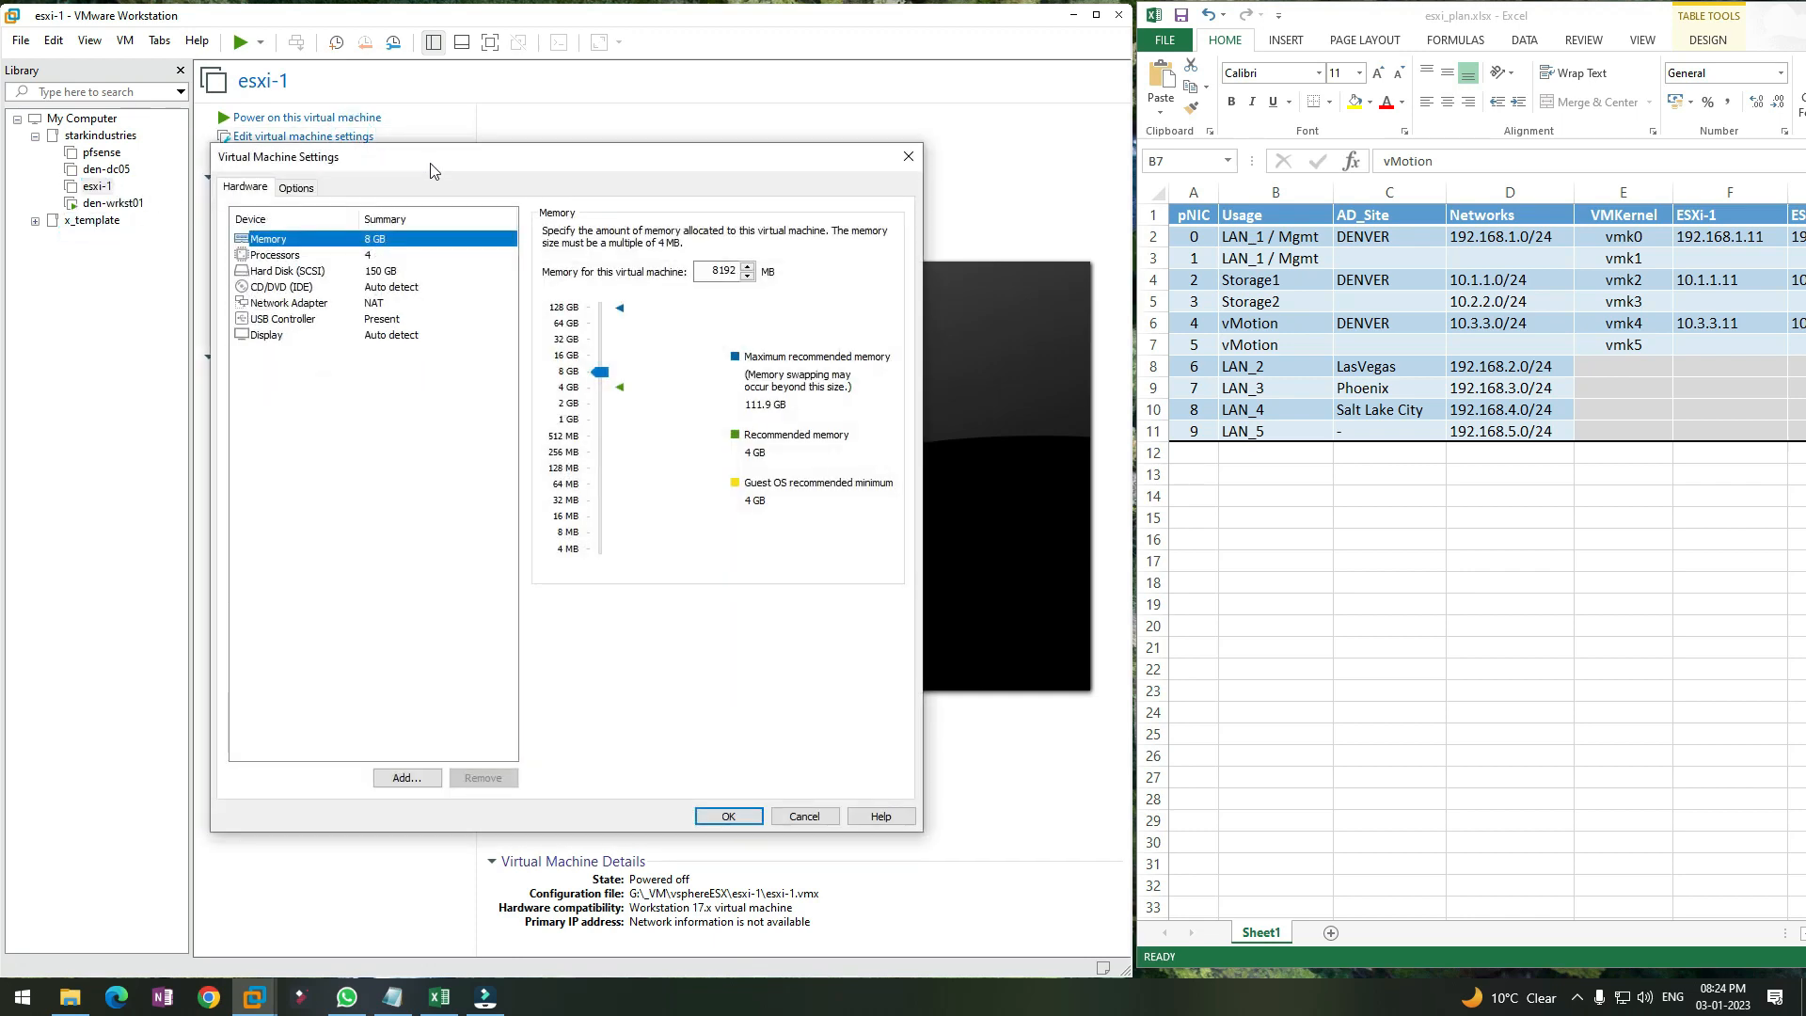
pyautogui.moveTo(430, 171); pyautogui.dragTo(533, 169)
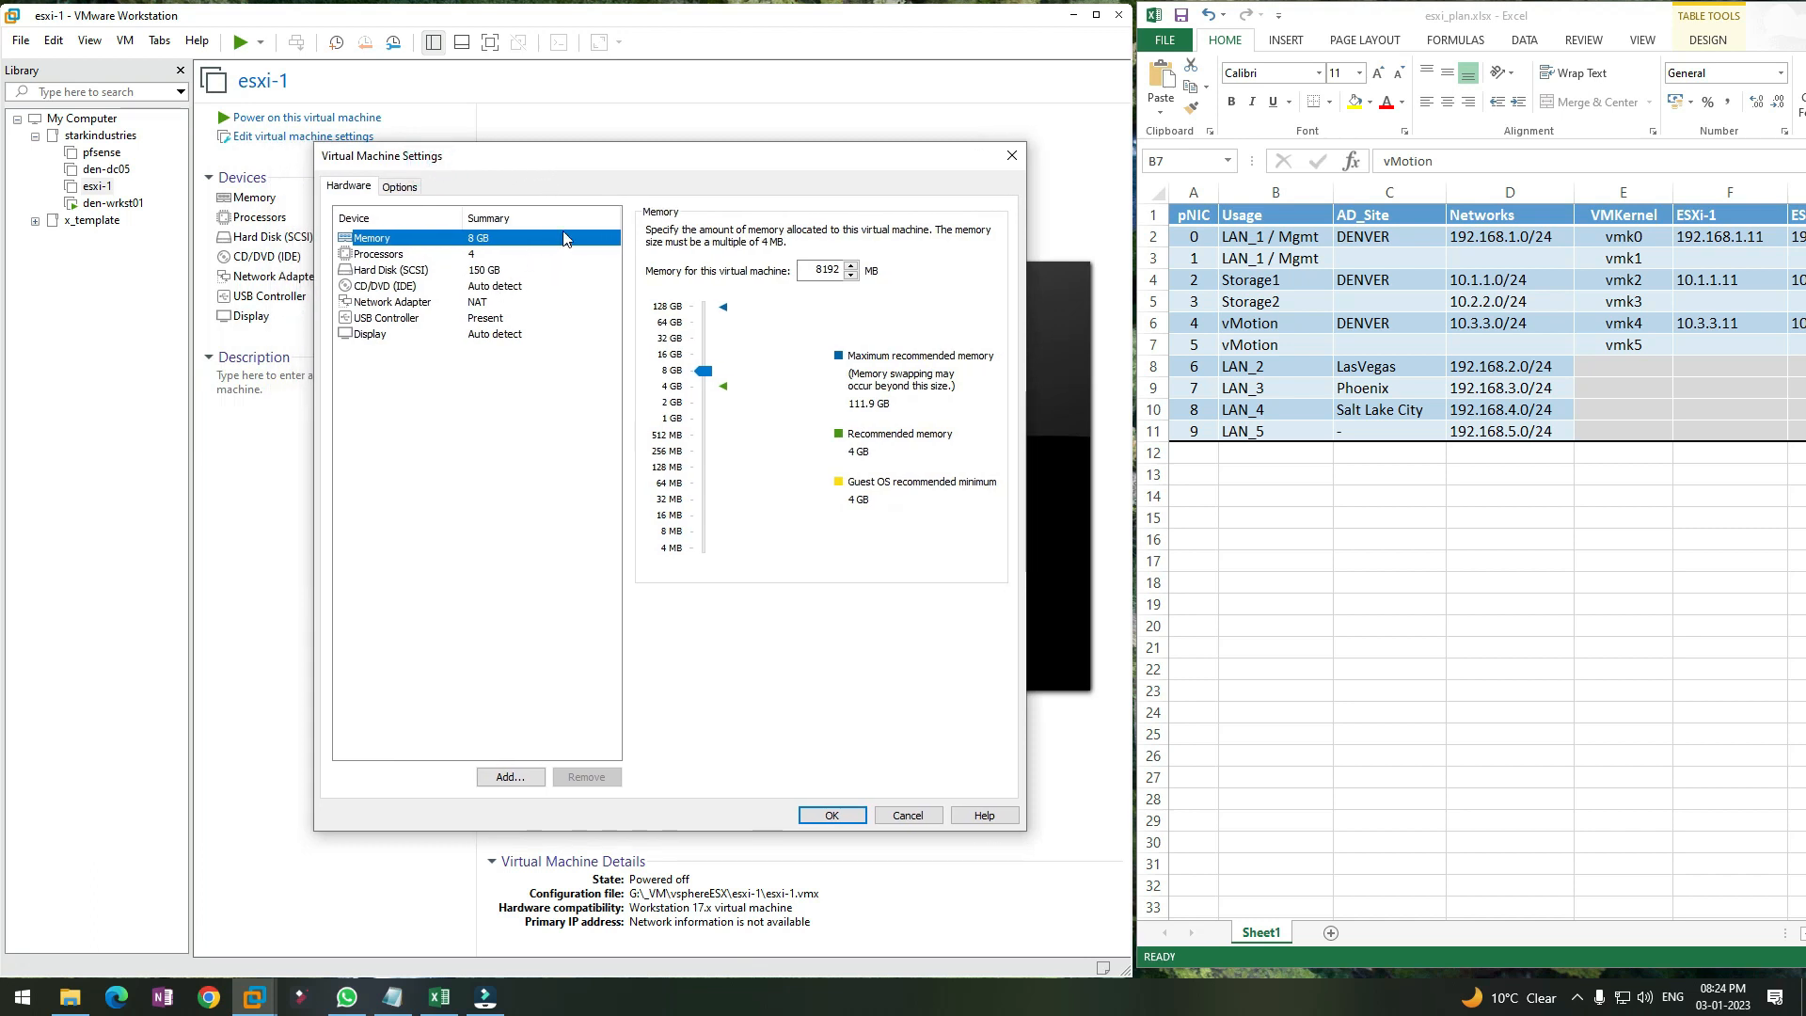
pyautogui.click(485, 303)
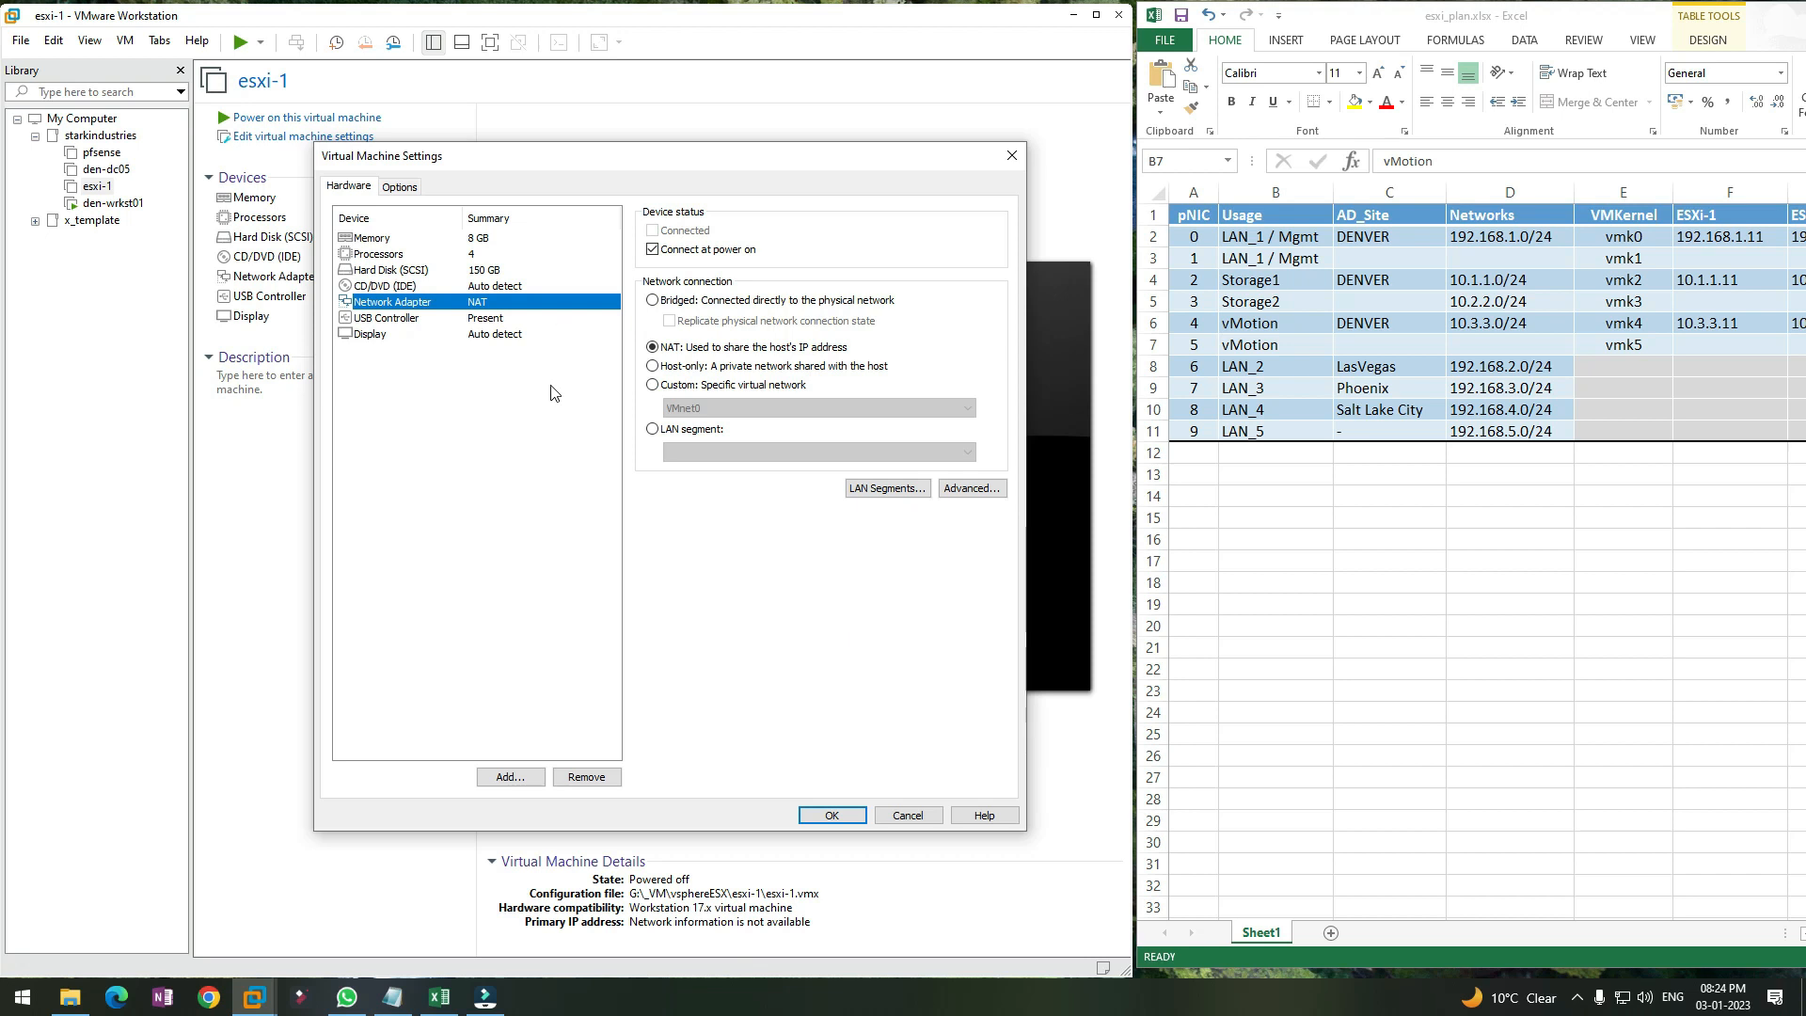
pyautogui.click(508, 777)
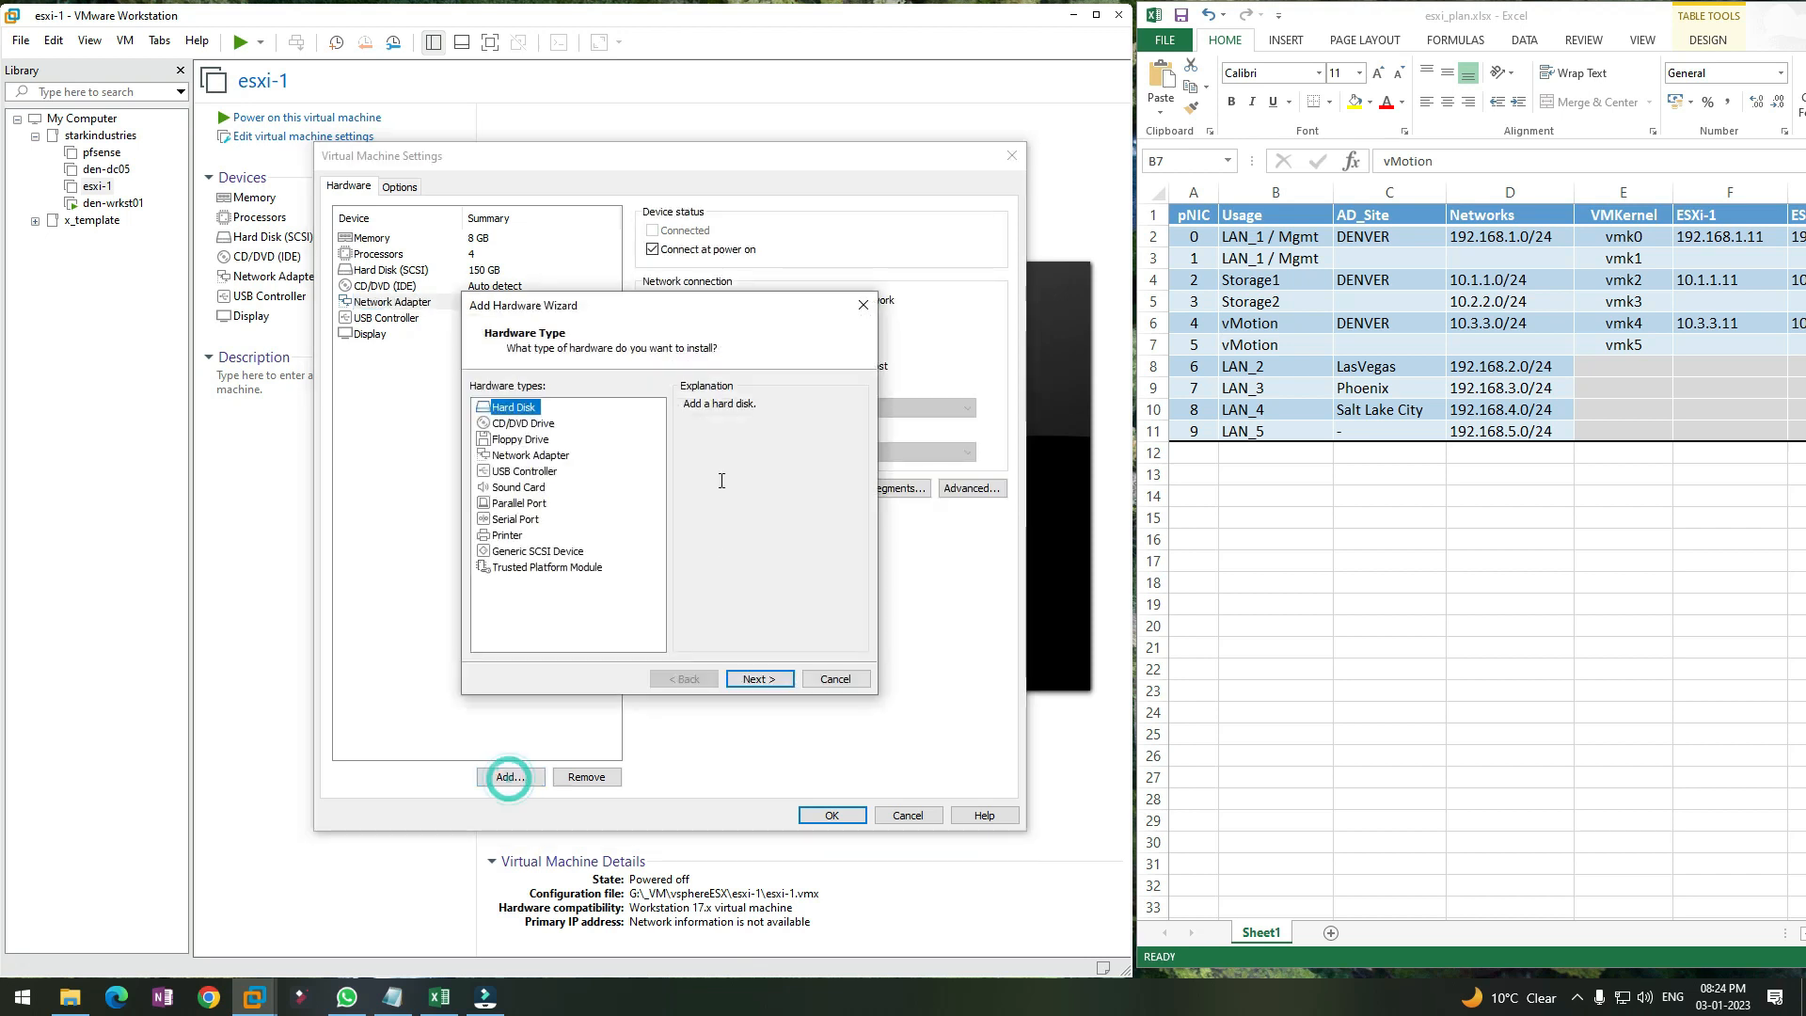
pyautogui.click(549, 457)
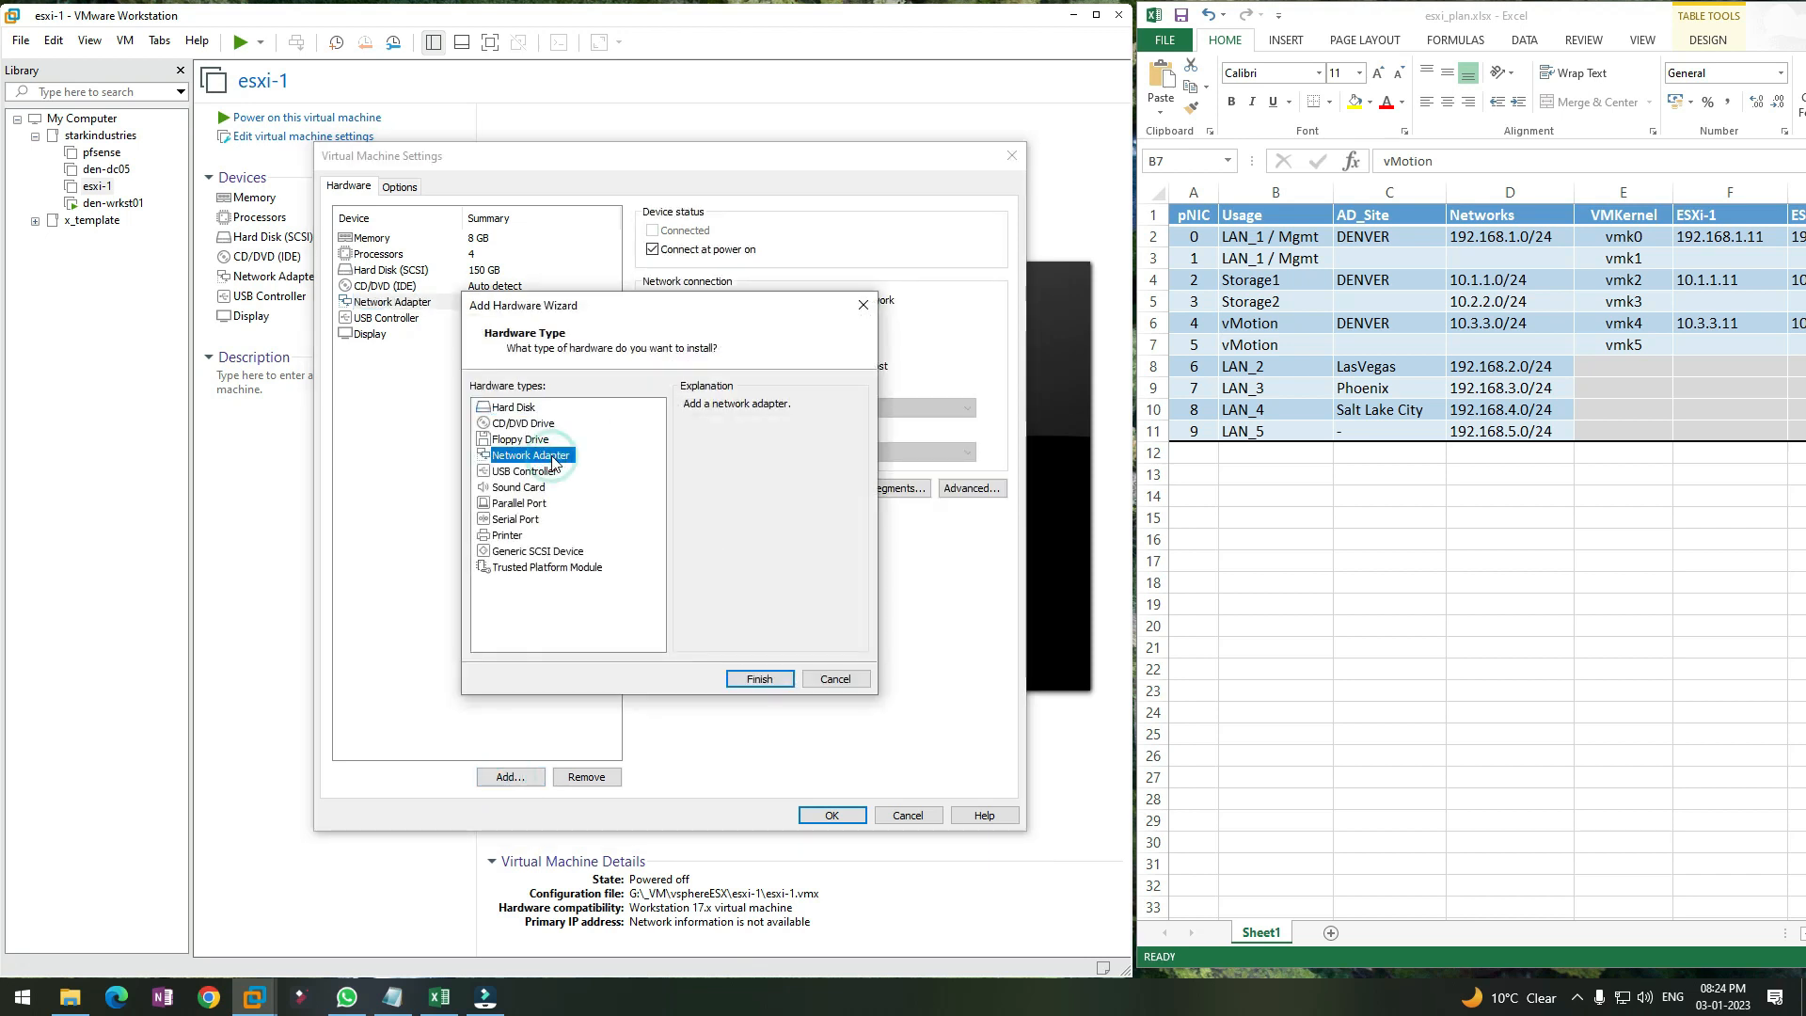
pyautogui.click(769, 679)
pyautogui.click(510, 777)
pyautogui.click(530, 455)
pyautogui.click(760, 679)
pyautogui.click(500, 779)
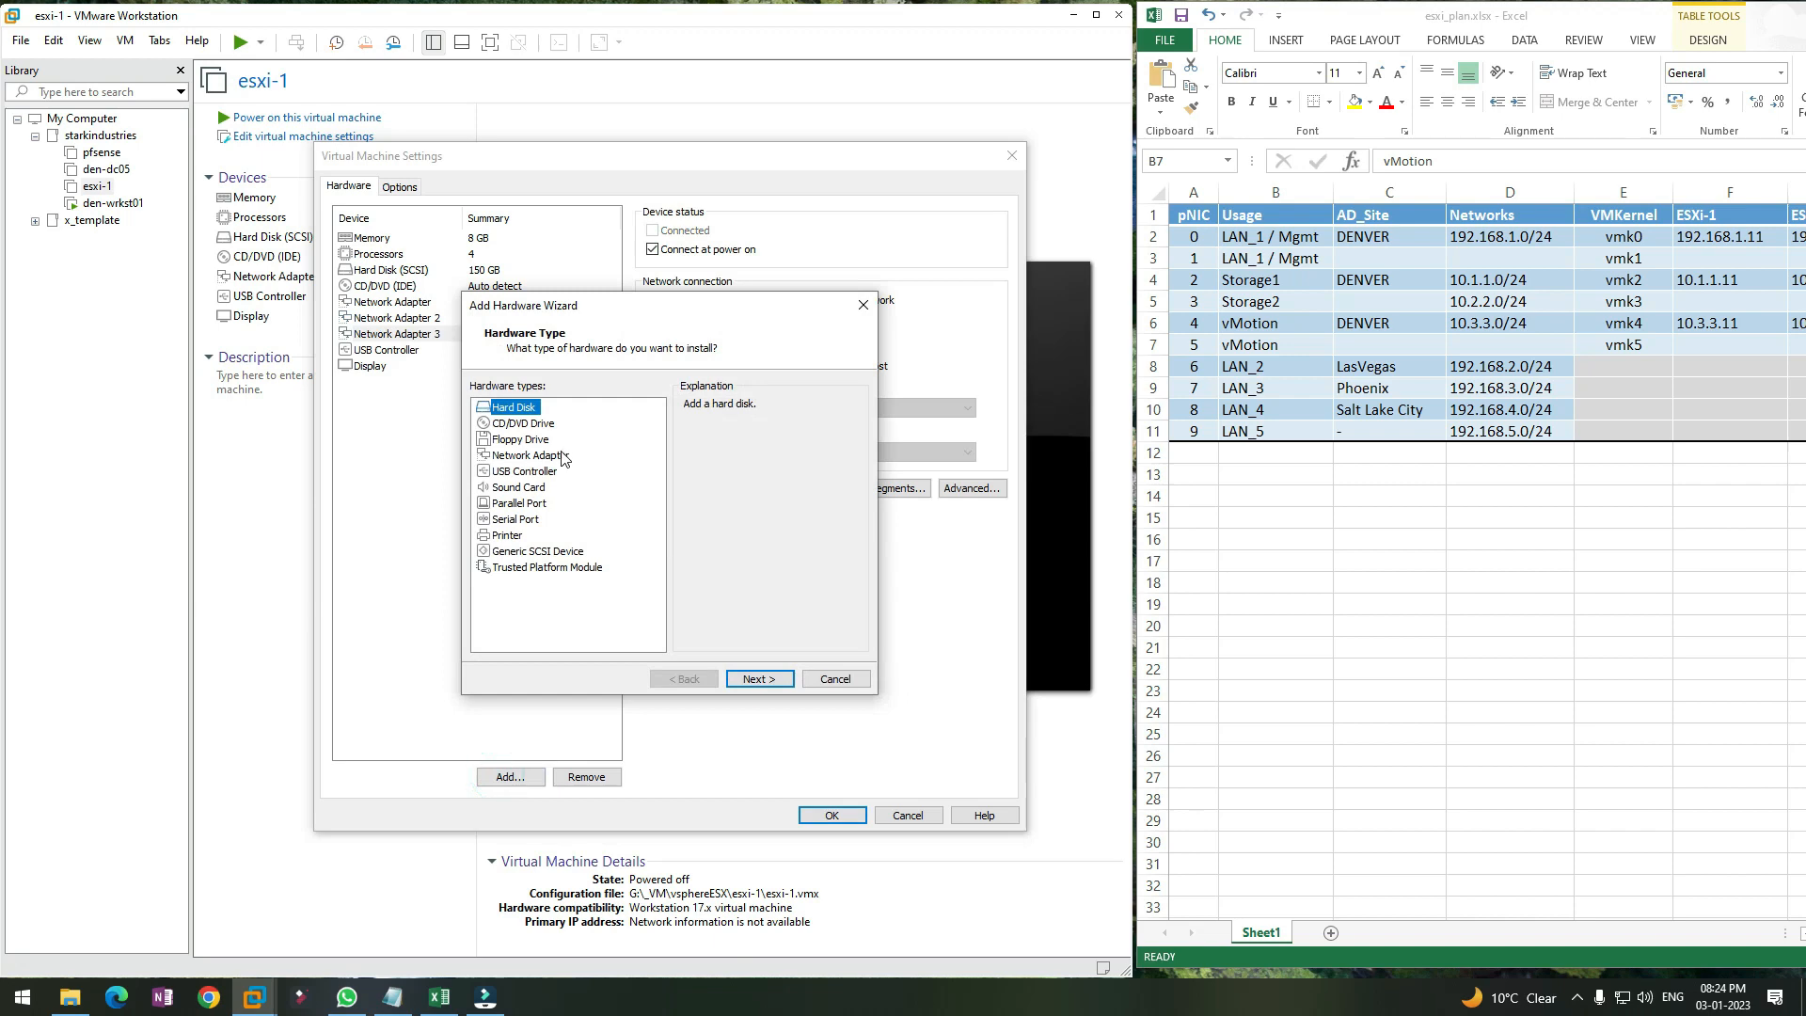
pyautogui.click(531, 455)
pyautogui.click(769, 679)
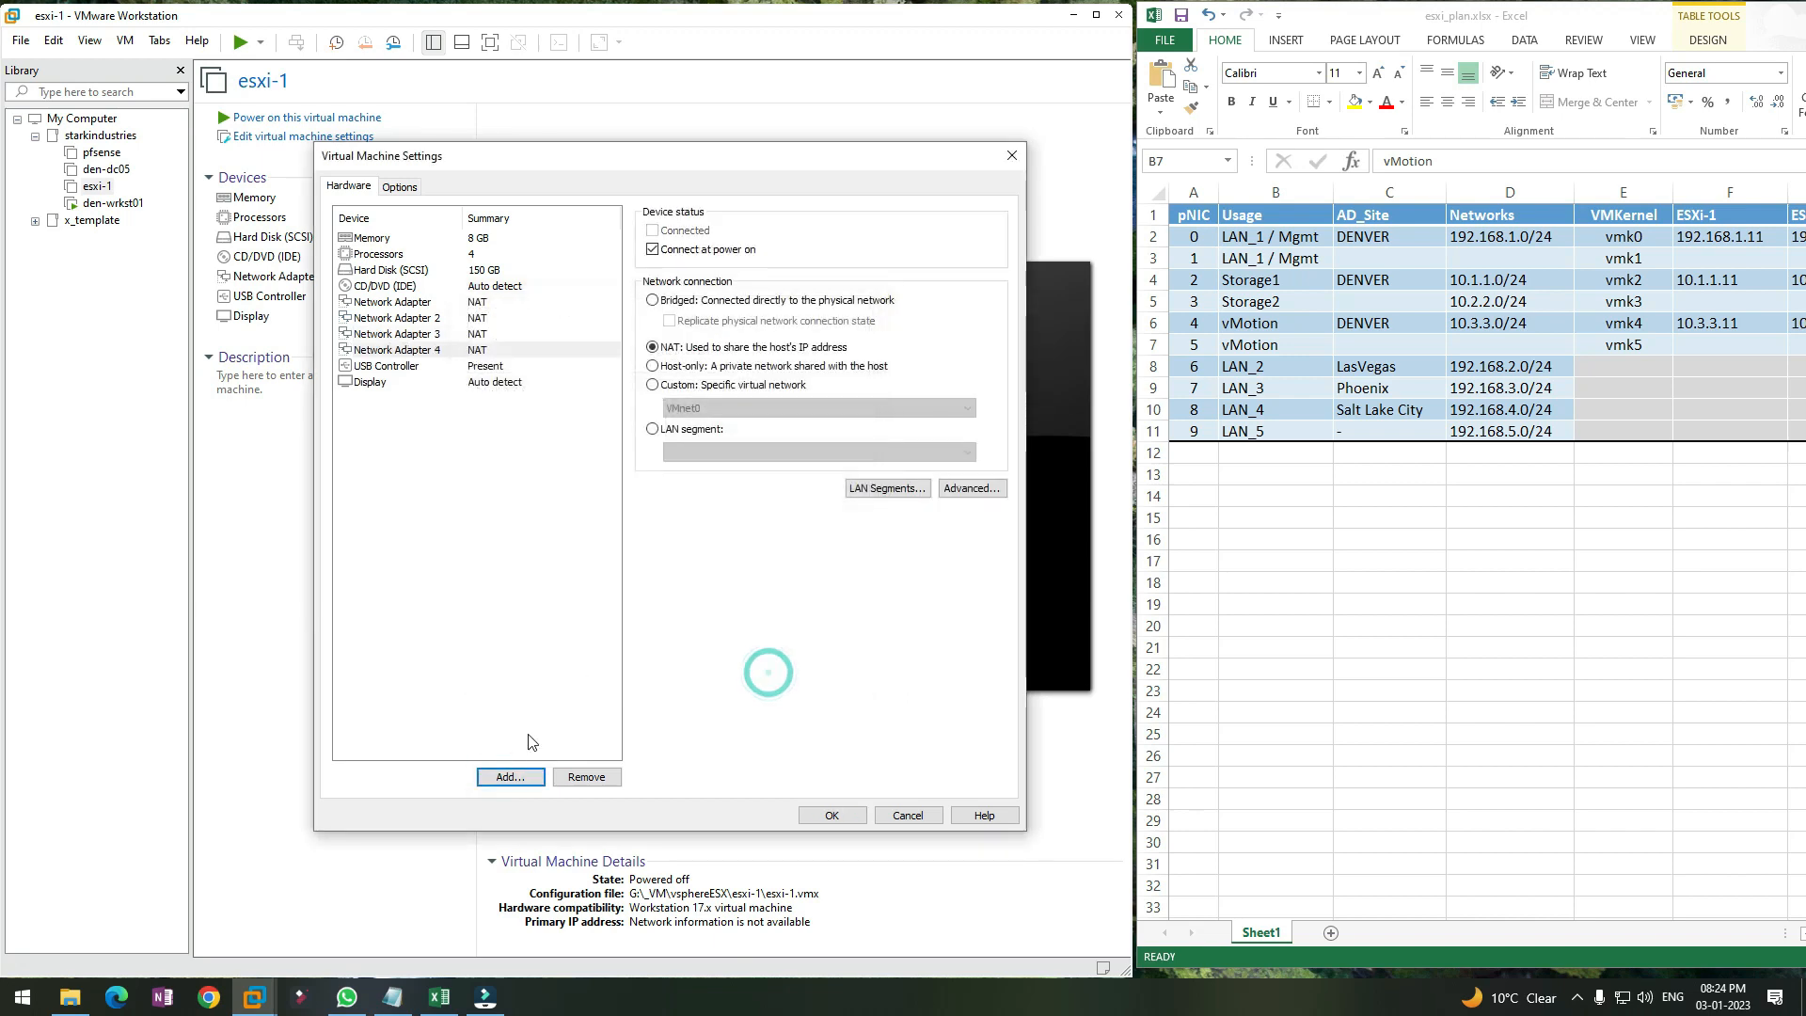
# Add another three network adapters to esxi-1 to bring it to seven adapters
pyautogui.click(506, 776)
pyautogui.click(531, 455)
pyautogui.click(758, 679)
pyautogui.click(500, 779)
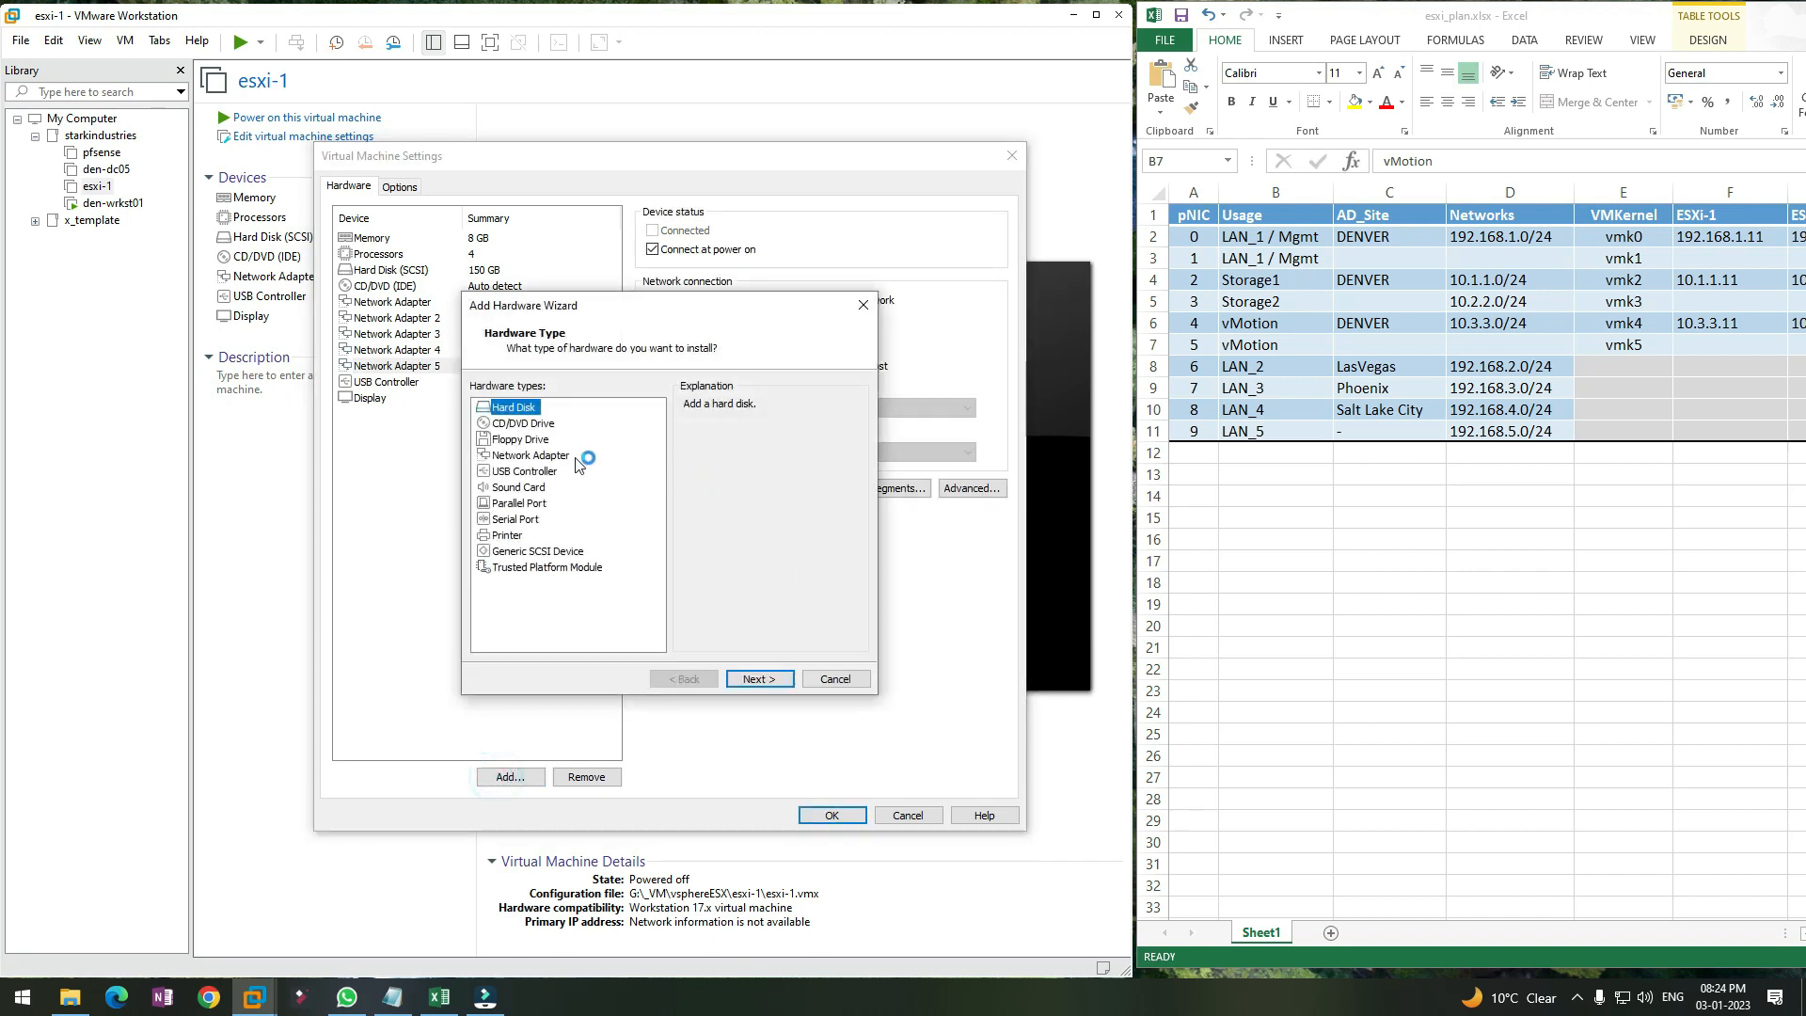
pyautogui.click(530, 455)
pyautogui.click(760, 679)
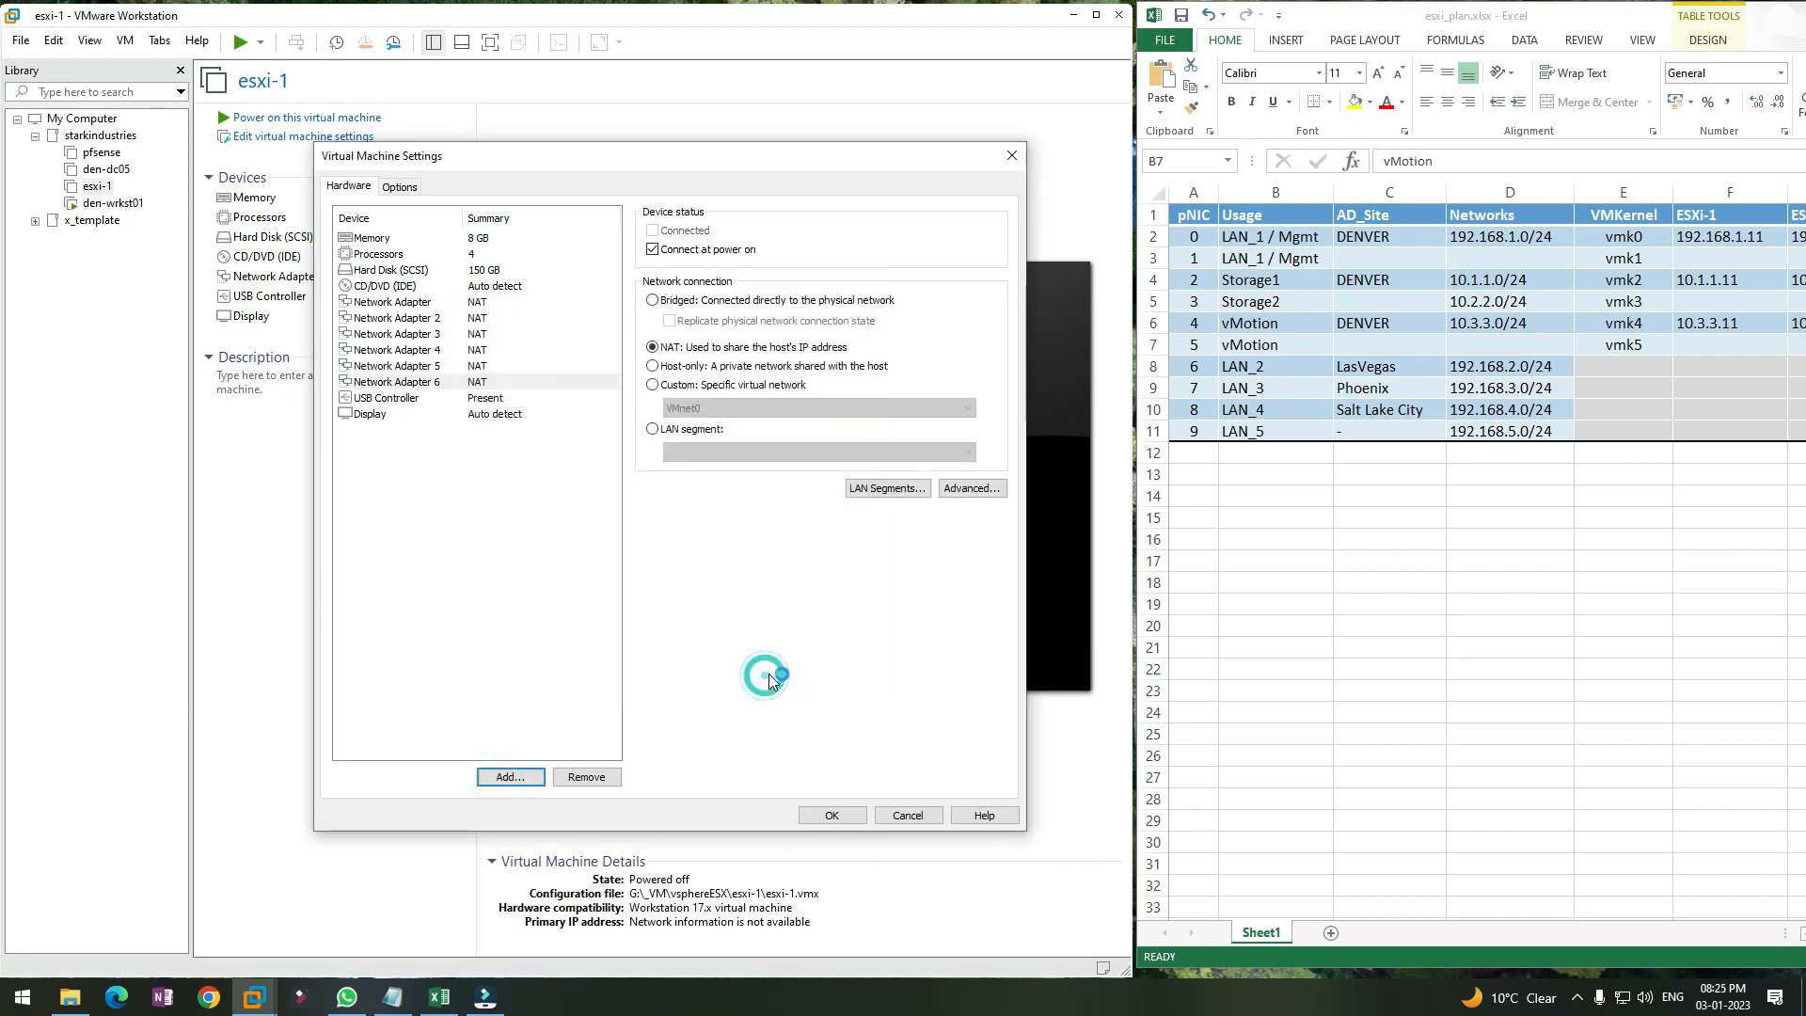
pyautogui.click(505, 777)
pyautogui.click(530, 455)
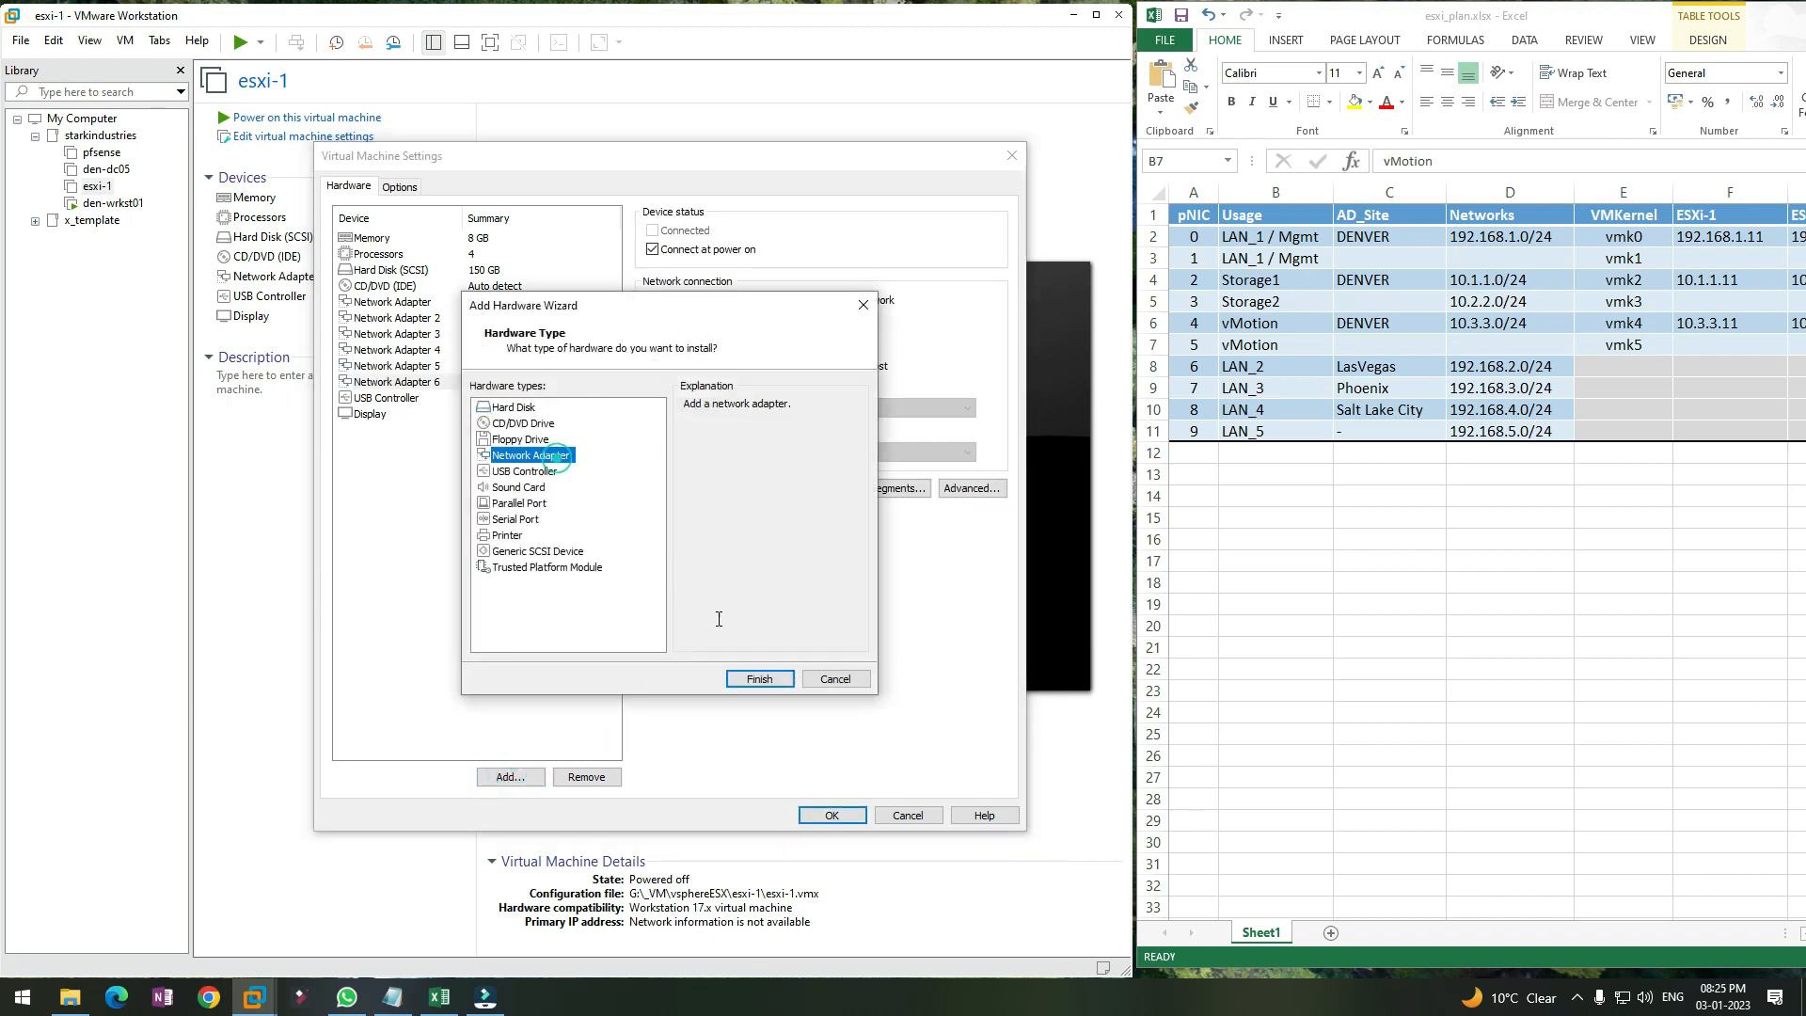
pyautogui.click(758, 679)
# Add the last three network adapters so that esxi-1 has the ten adapters required by the plan
pyautogui.click(505, 777)
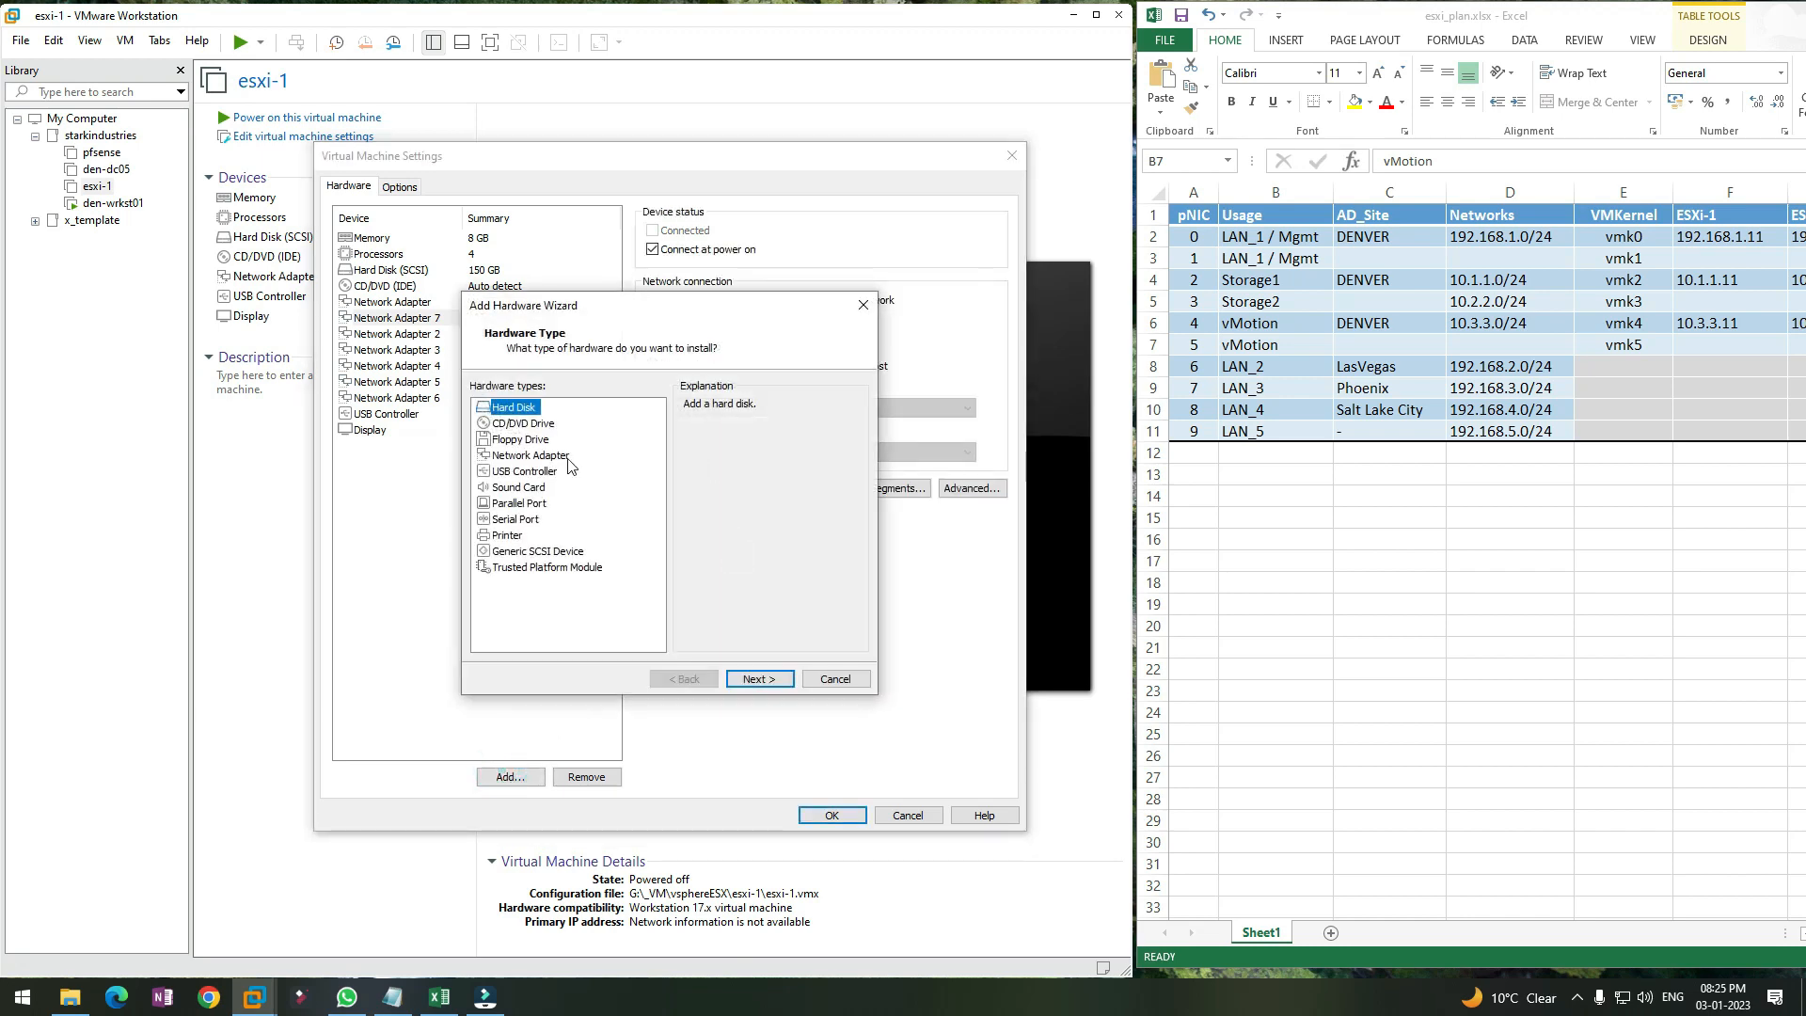
pyautogui.click(531, 456)
pyautogui.click(758, 679)
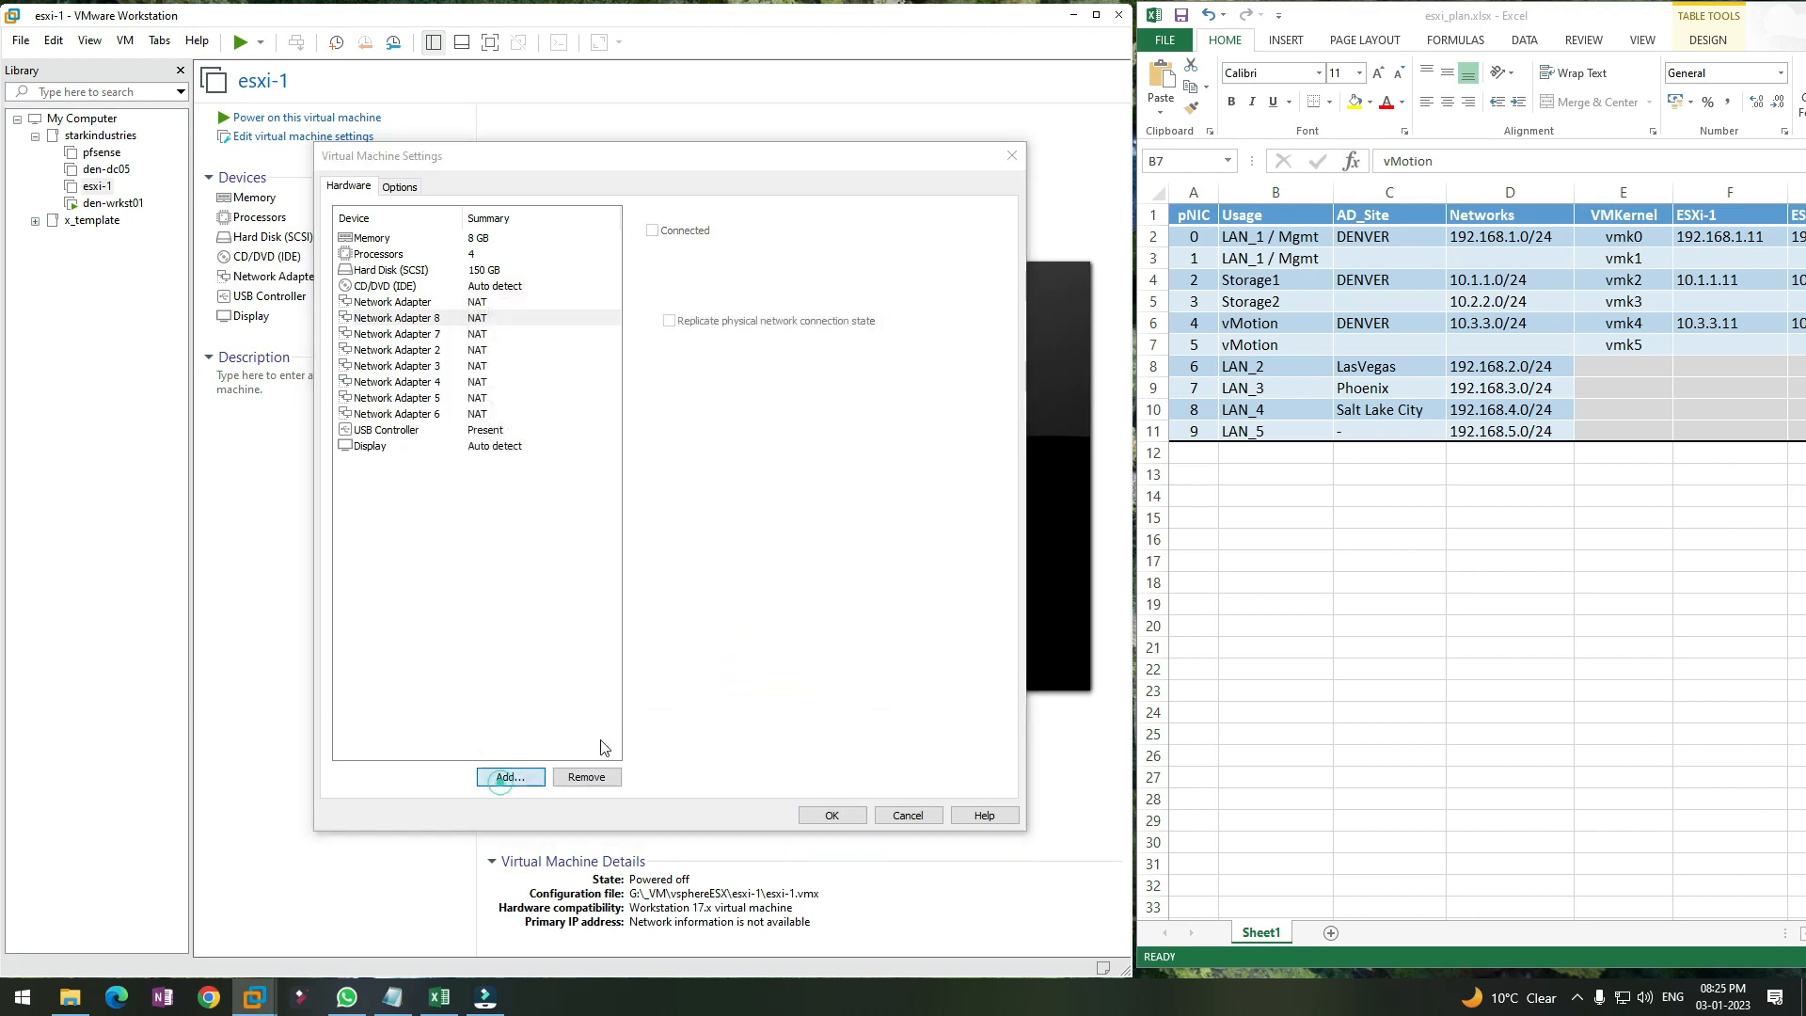
pyautogui.click(506, 777)
pyautogui.click(530, 455)
pyautogui.click(758, 679)
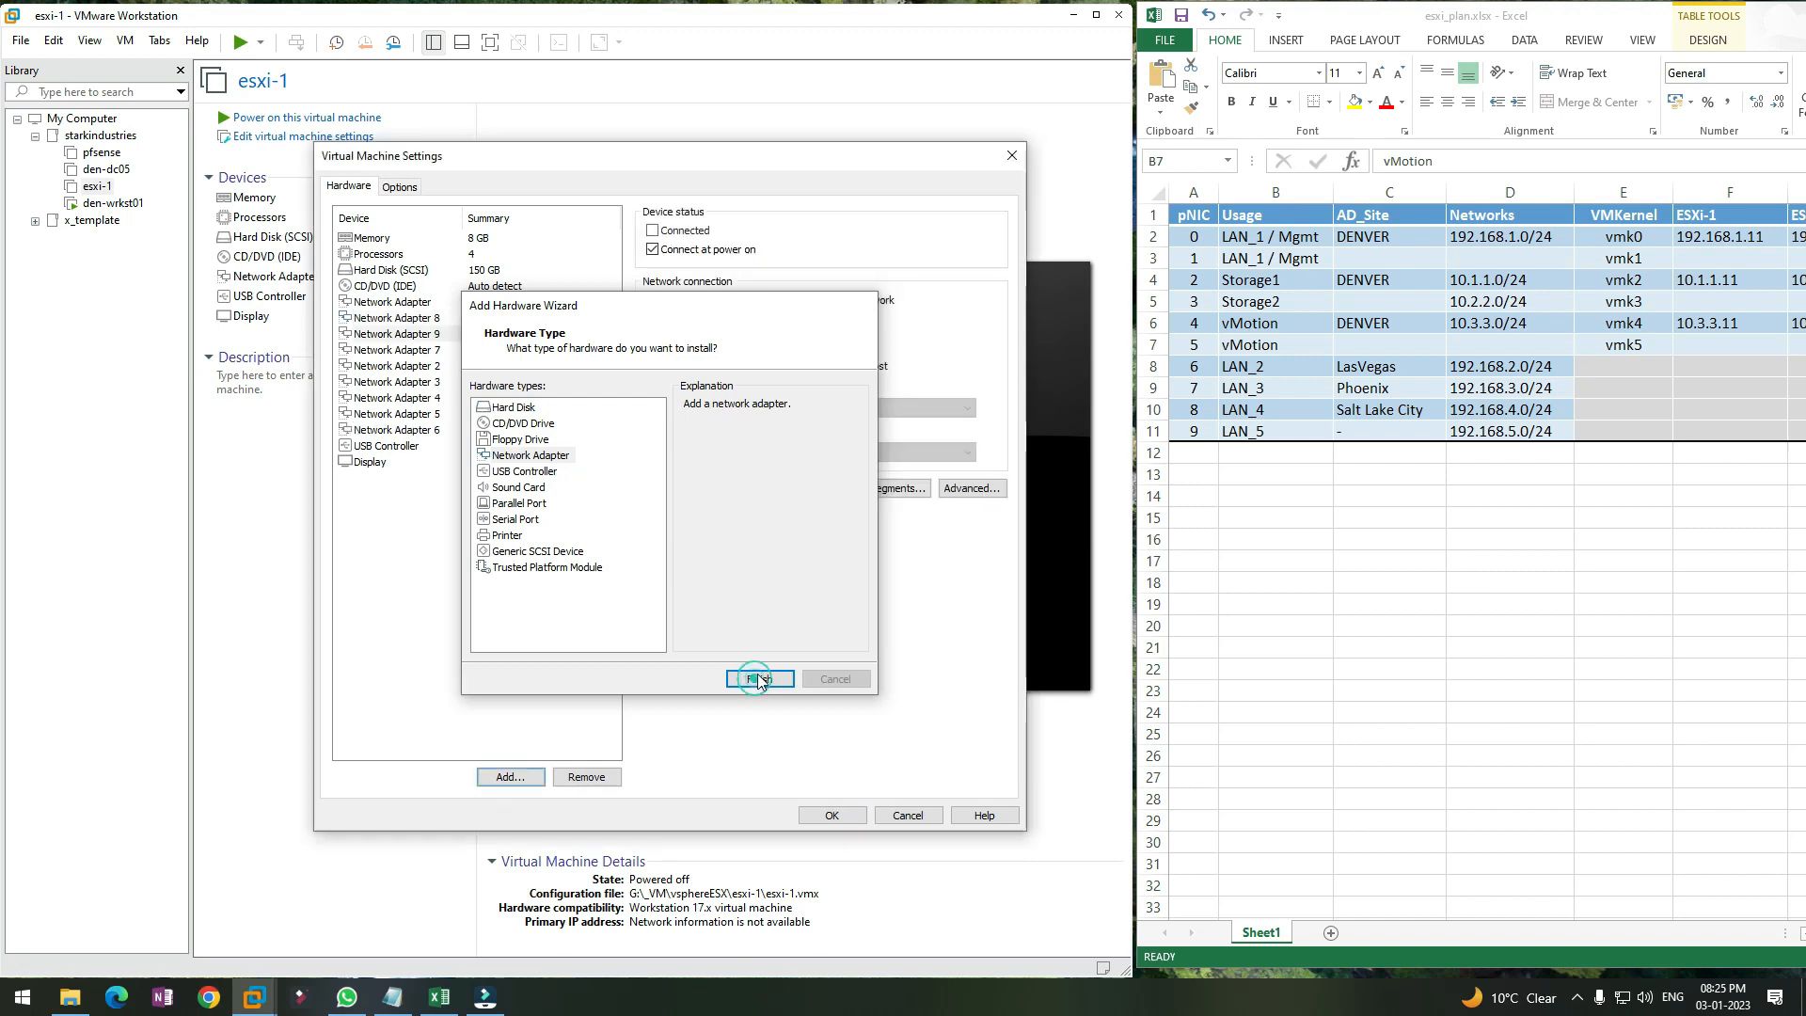
pyautogui.click(524, 777)
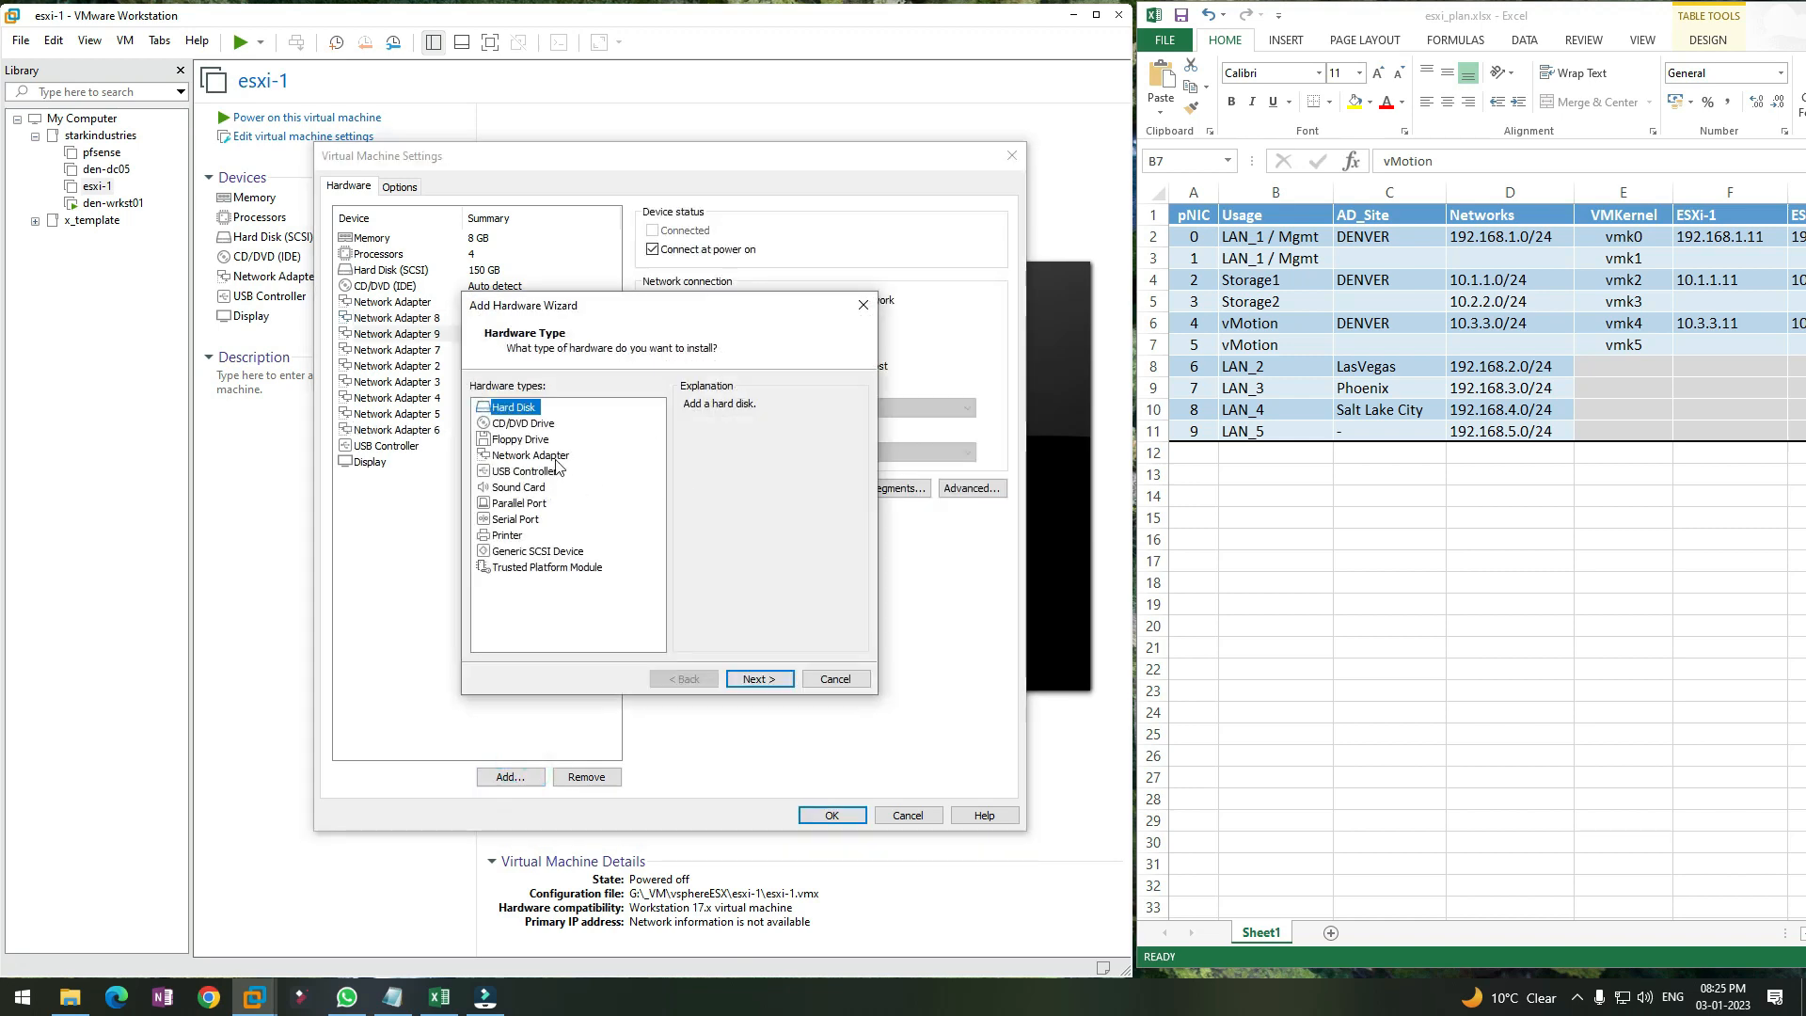
pyautogui.click(555, 457)
pyautogui.click(748, 679)
# Try to add an eleventh network adapter to the virtual machine, and leave the hardware wizard
pyautogui.click(506, 777)
pyautogui.click(560, 456)
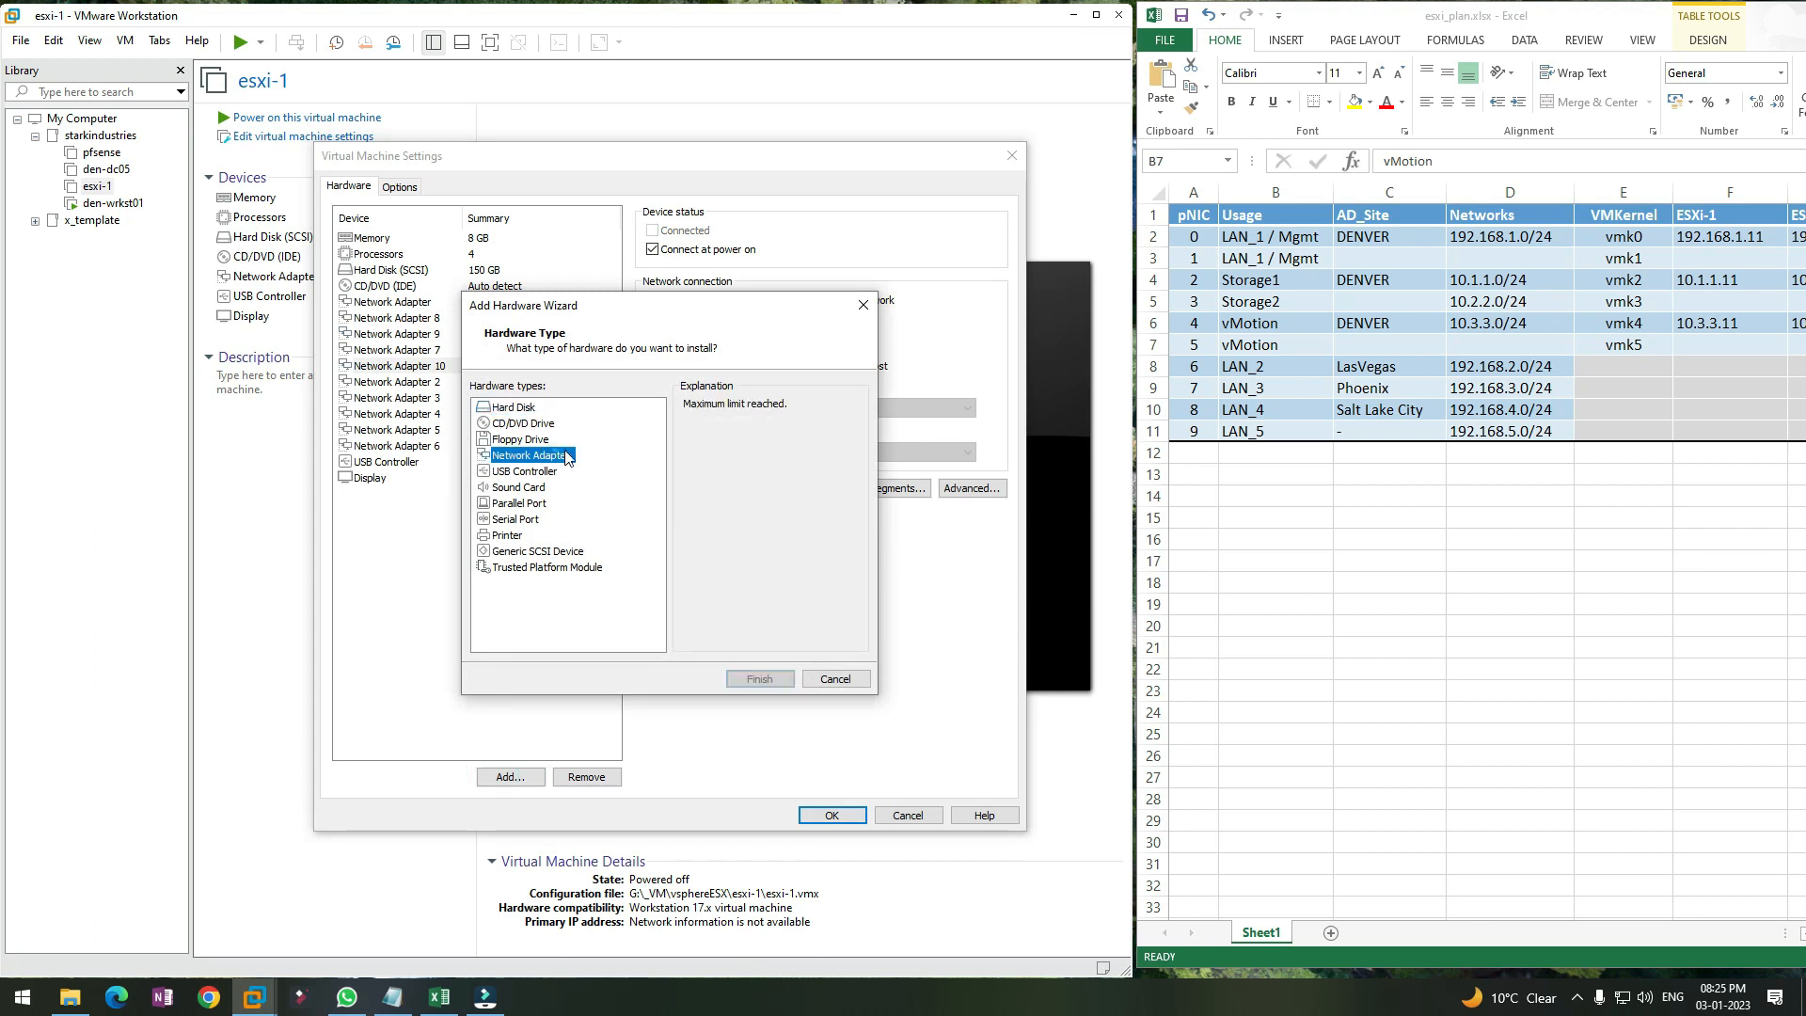
pyautogui.moveTo(682, 404); pyautogui.dragTo(814, 403)
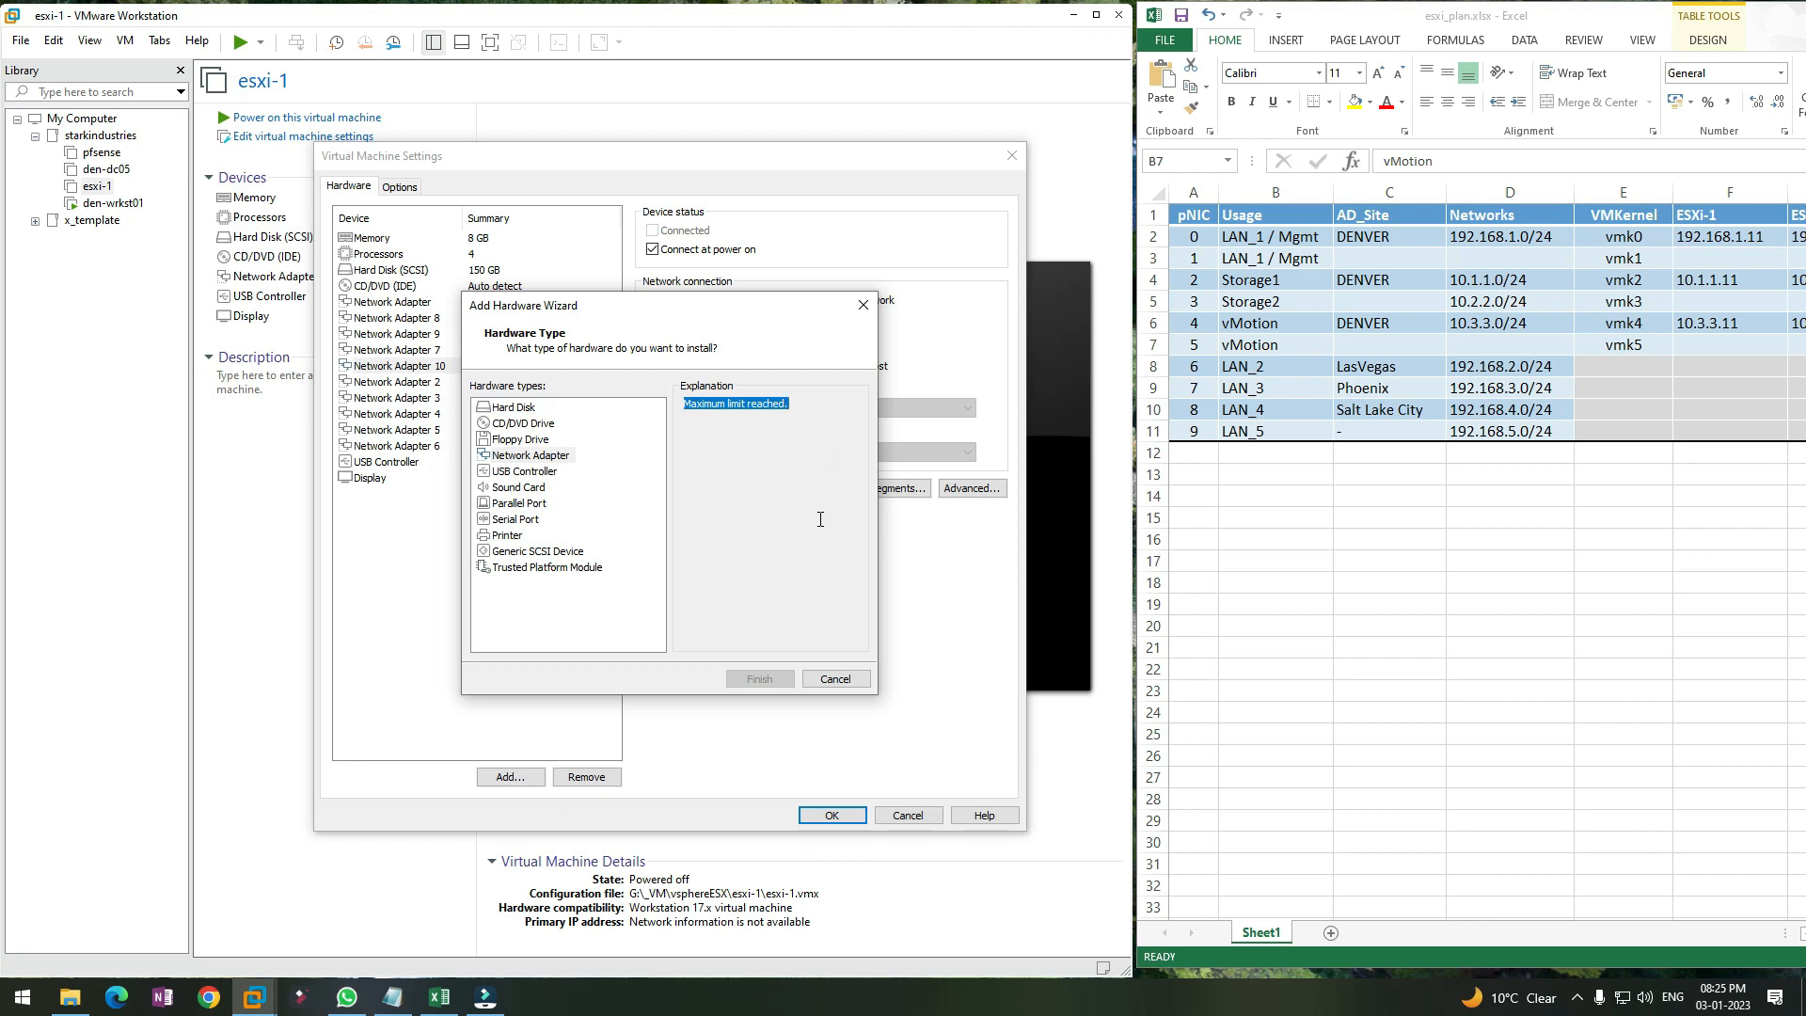
pyautogui.click(852, 680)
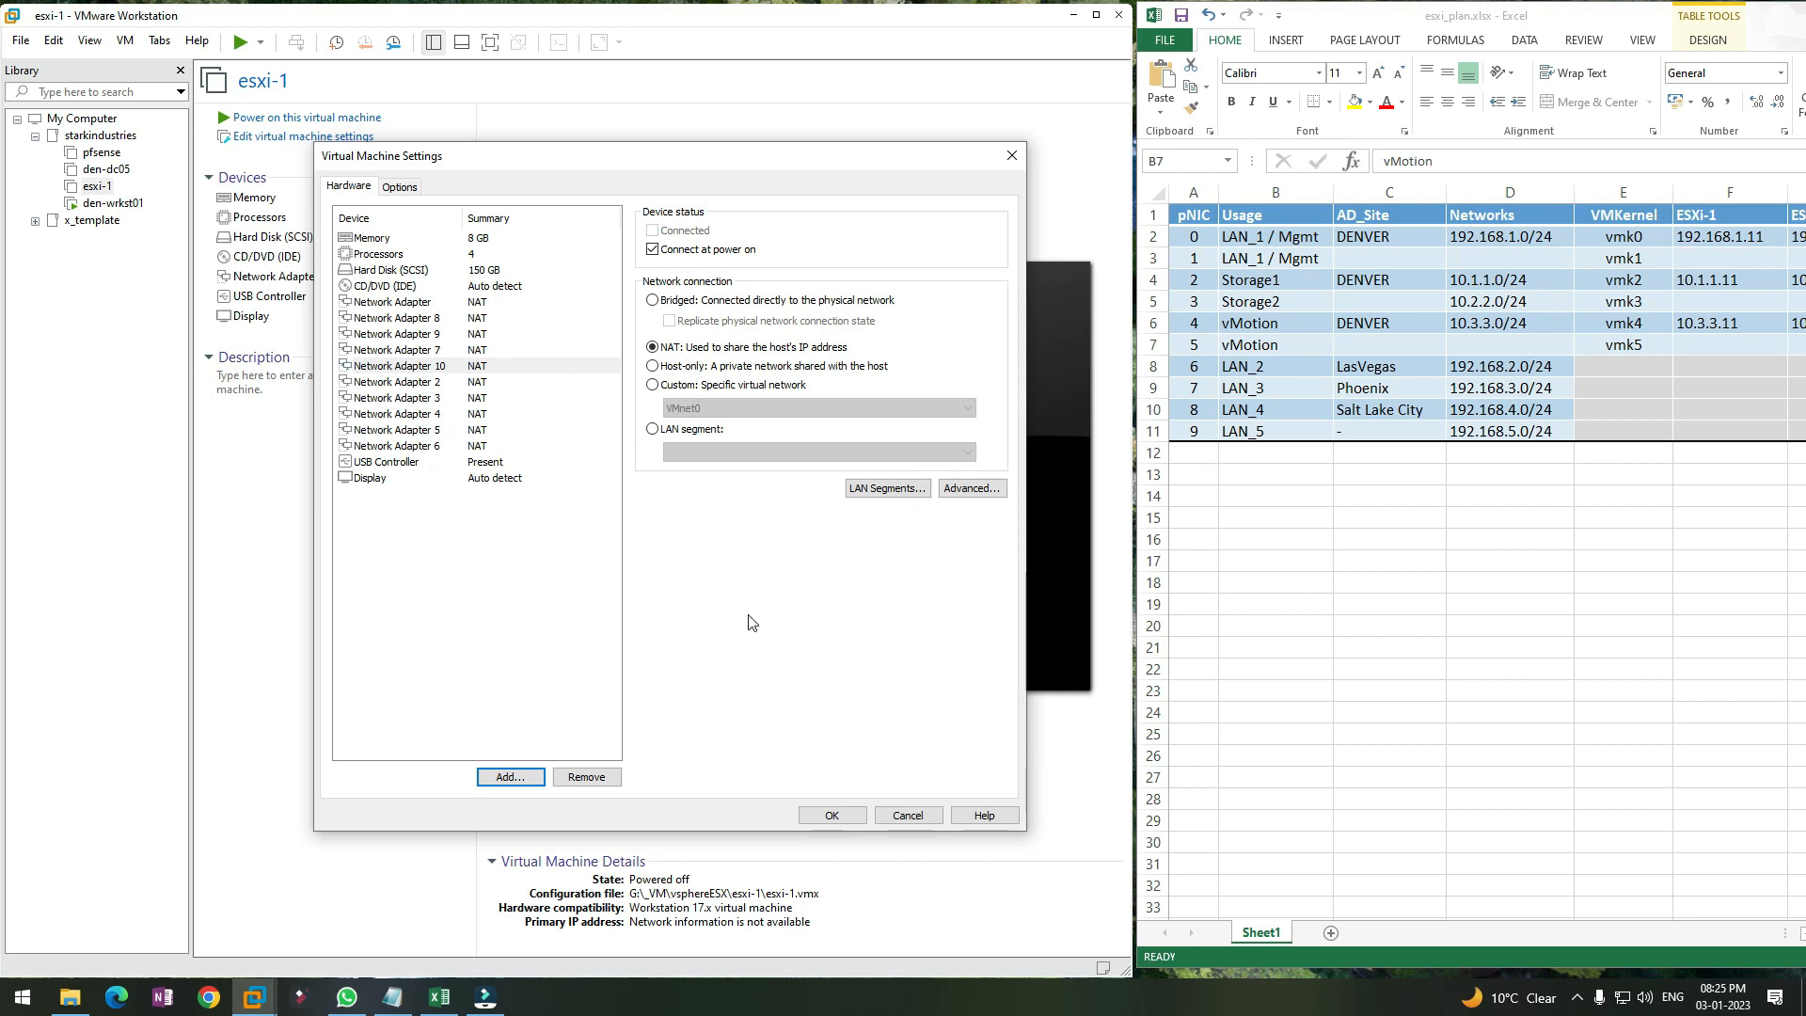
# Save the added adapters, reopen the esxi-1 settings, and look up the first adapter's usage in the Excel network plan
pyautogui.click(824, 816)
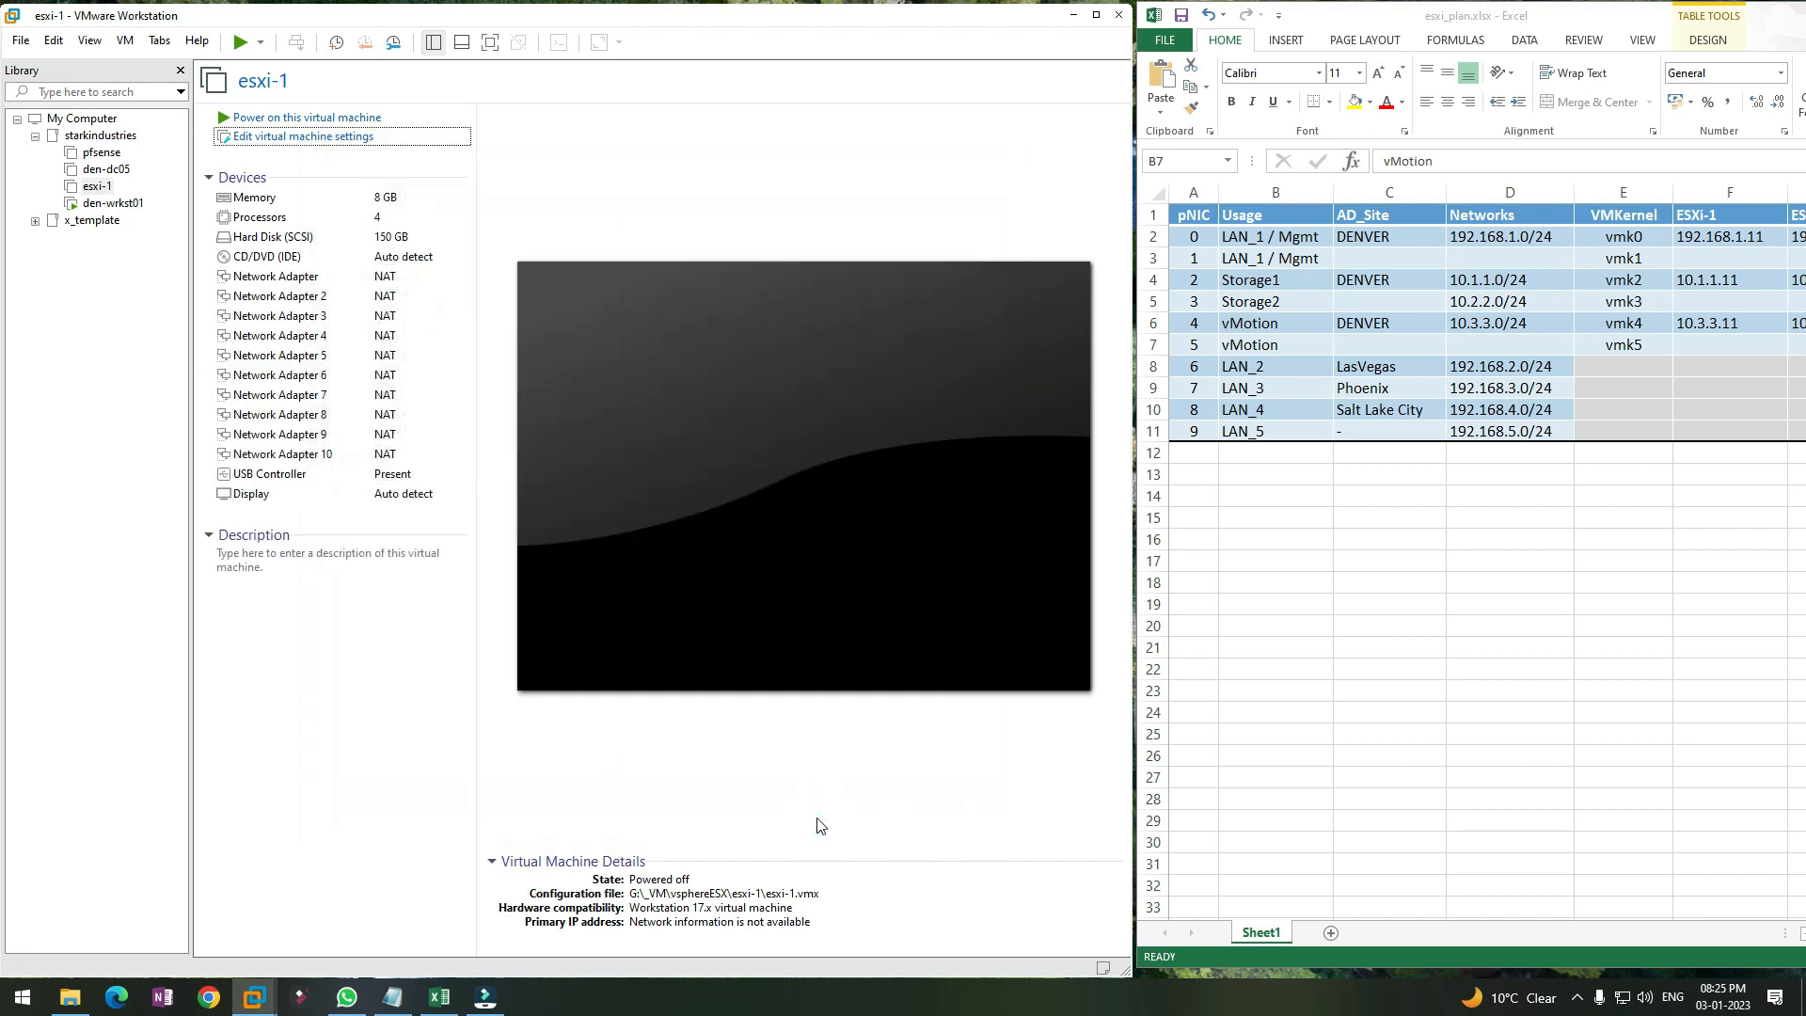
pyautogui.click(399, 138)
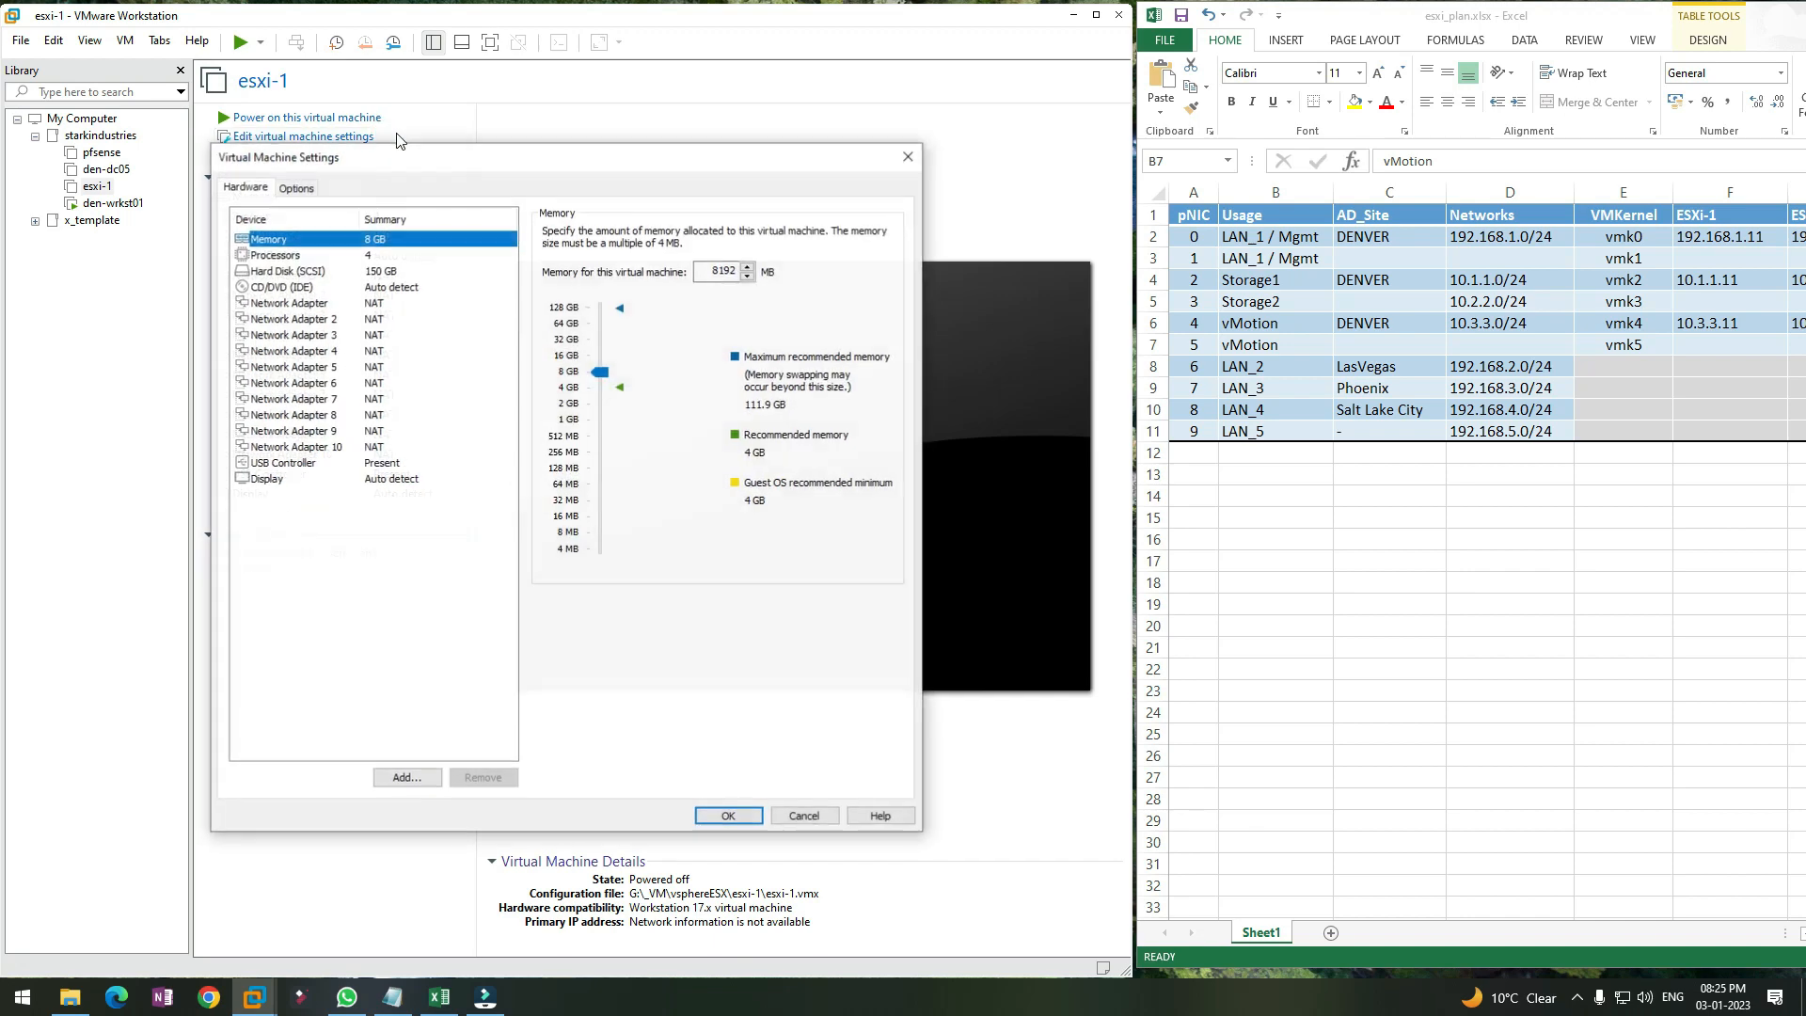
pyautogui.moveTo(488, 160); pyautogui.dragTo(691, 175)
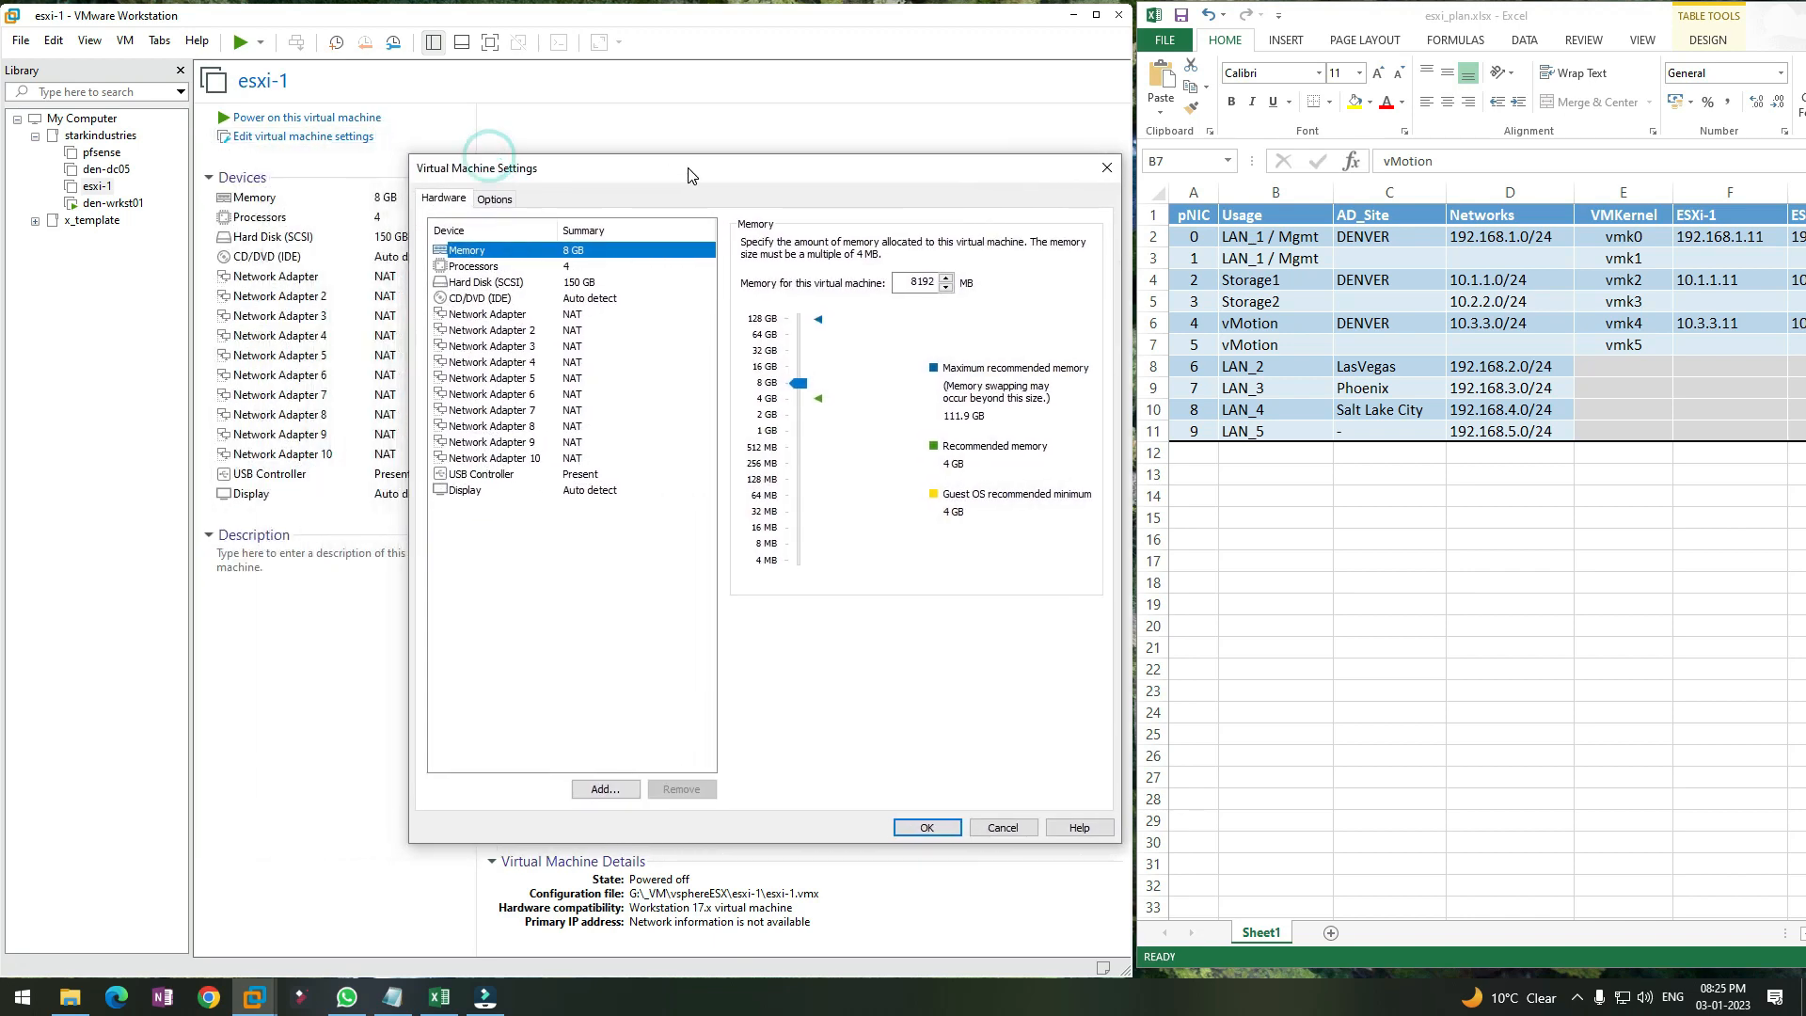
pyautogui.click(539, 318)
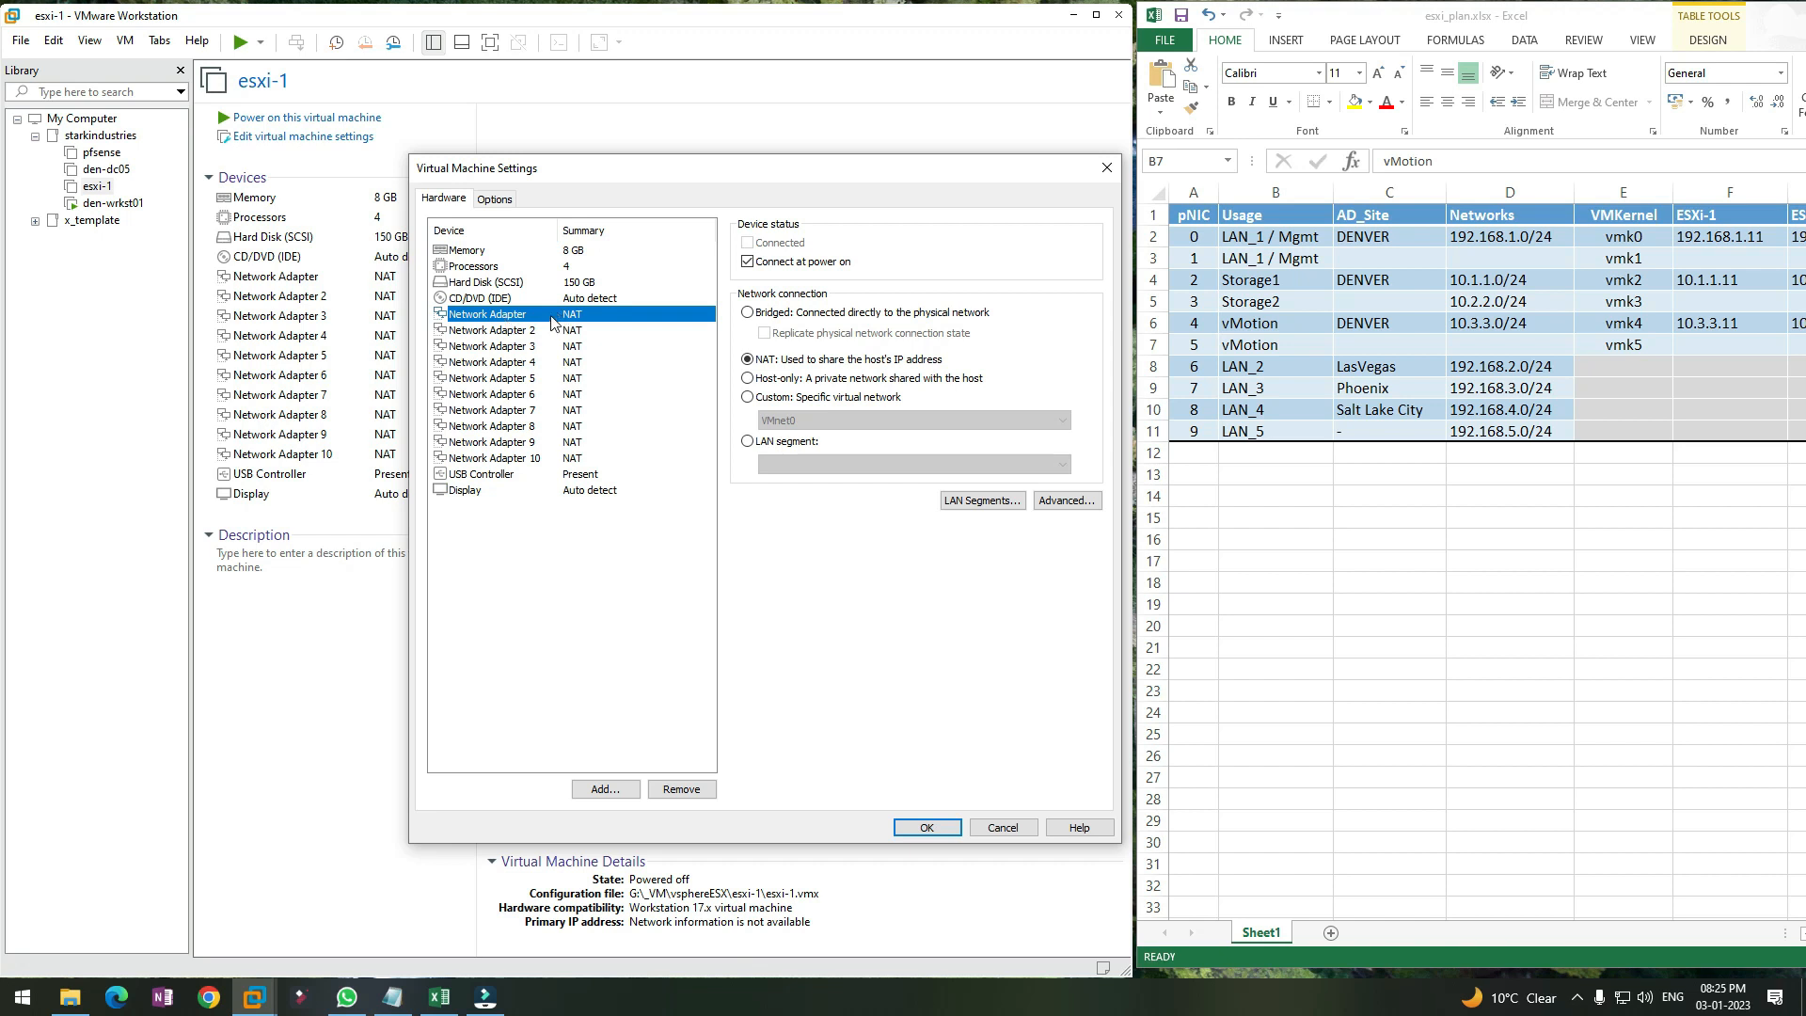
pyautogui.click(1264, 344)
pyautogui.click(1230, 247)
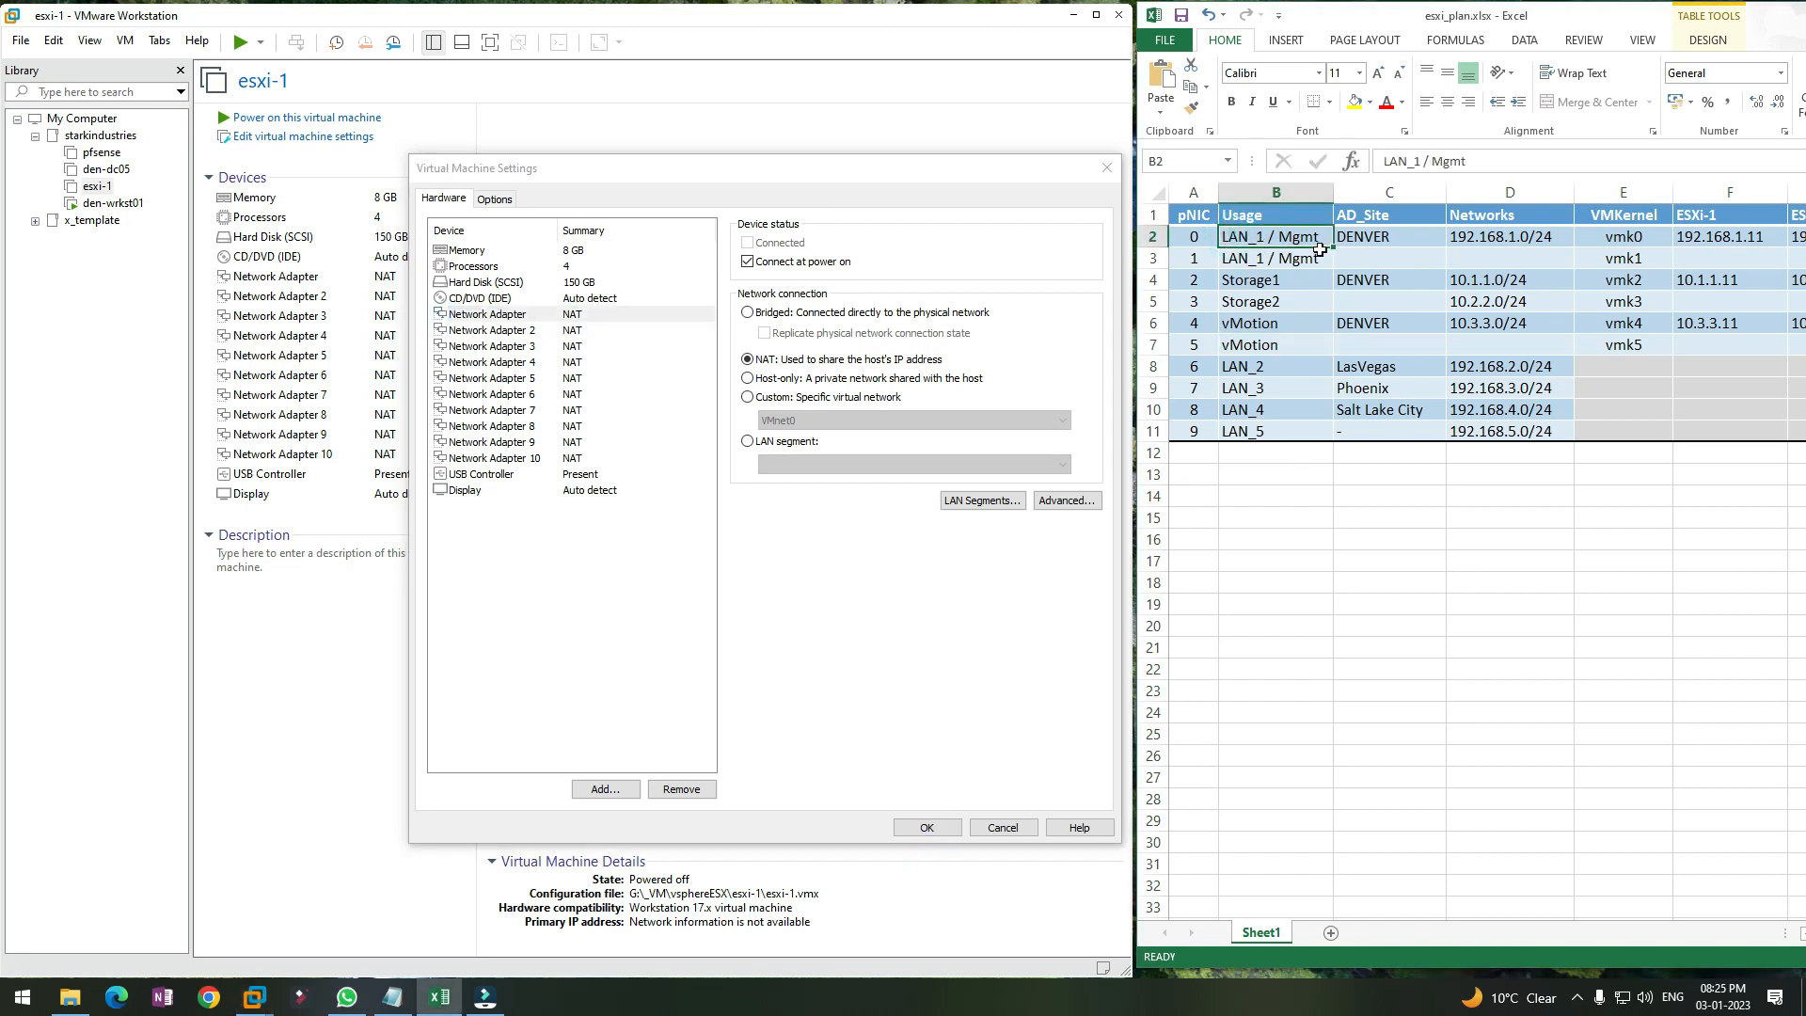
# Connect the first Network Adapter to the LAN segment 0_Mgmt_192.168.1.x
pyautogui.click(632, 315)
pyautogui.click(785, 442)
pyautogui.click(800, 464)
pyautogui.click(814, 485)
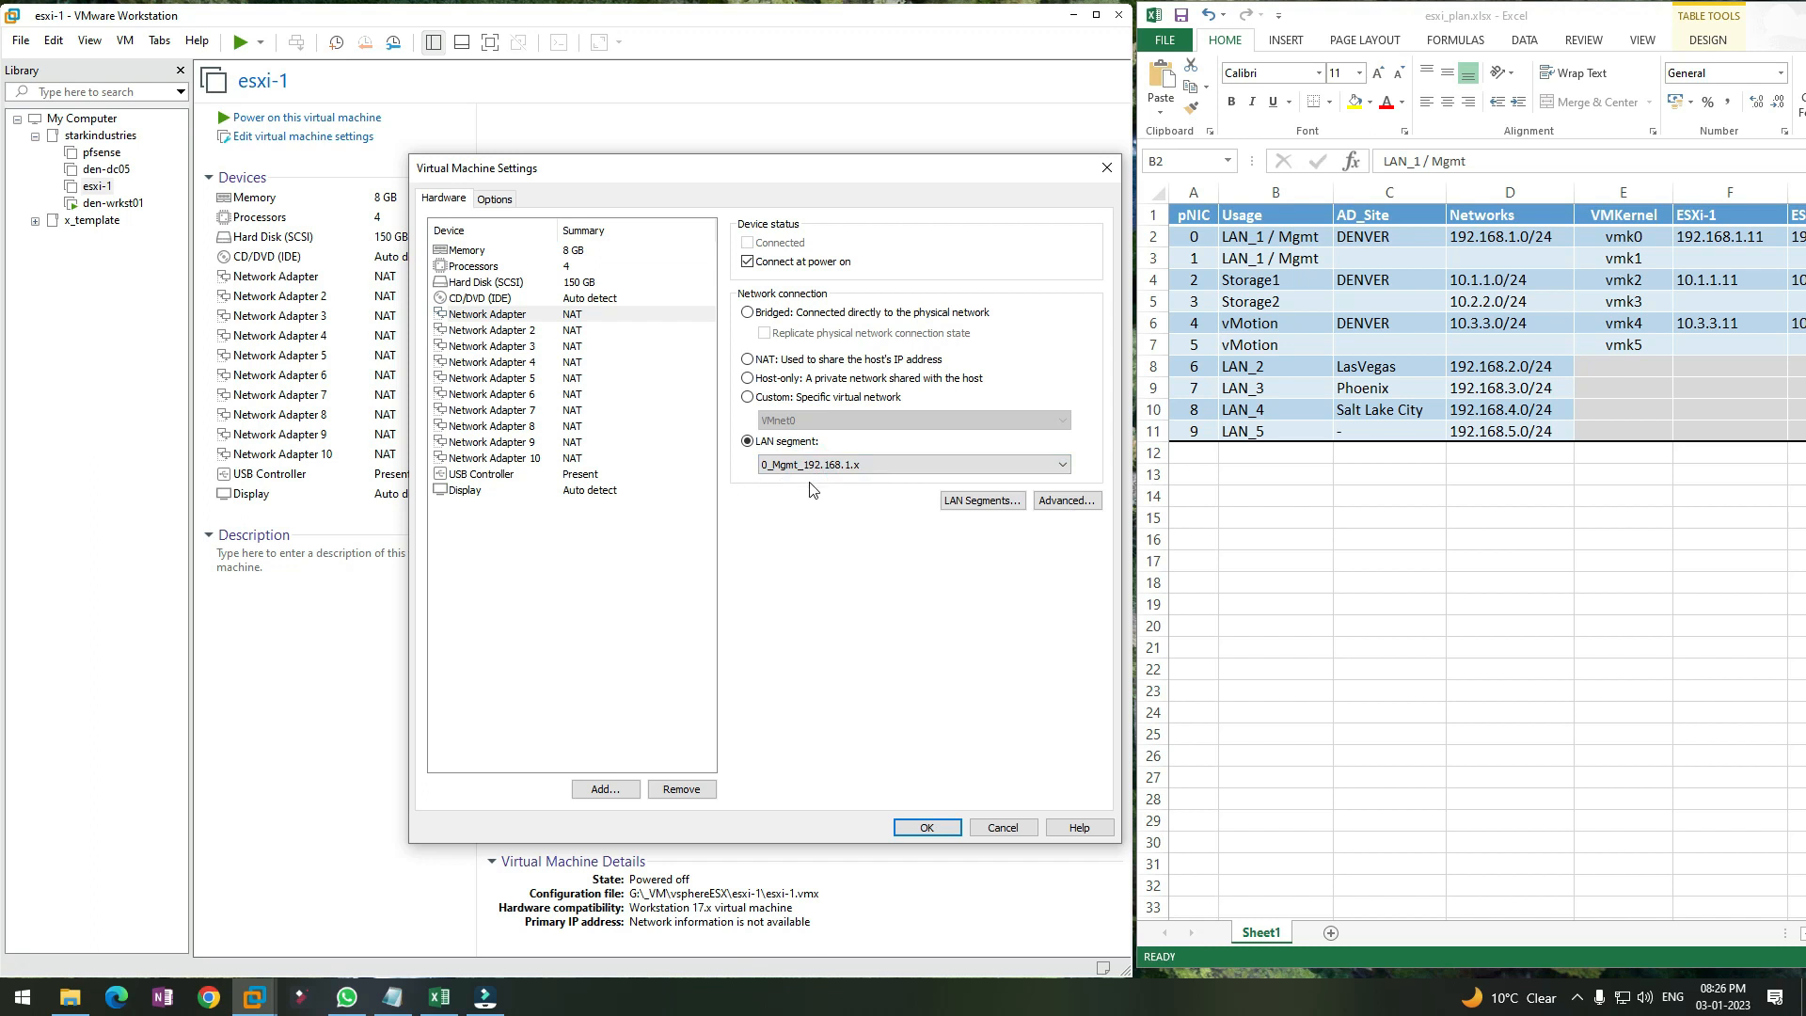
# Connect Network Adapter 2 to the LAN segment 0_Mgmt_192.168.1.x and compare its assignment with the first adapter's
pyautogui.click(581, 331)
pyautogui.click(780, 442)
pyautogui.click(827, 464)
pyautogui.click(843, 484)
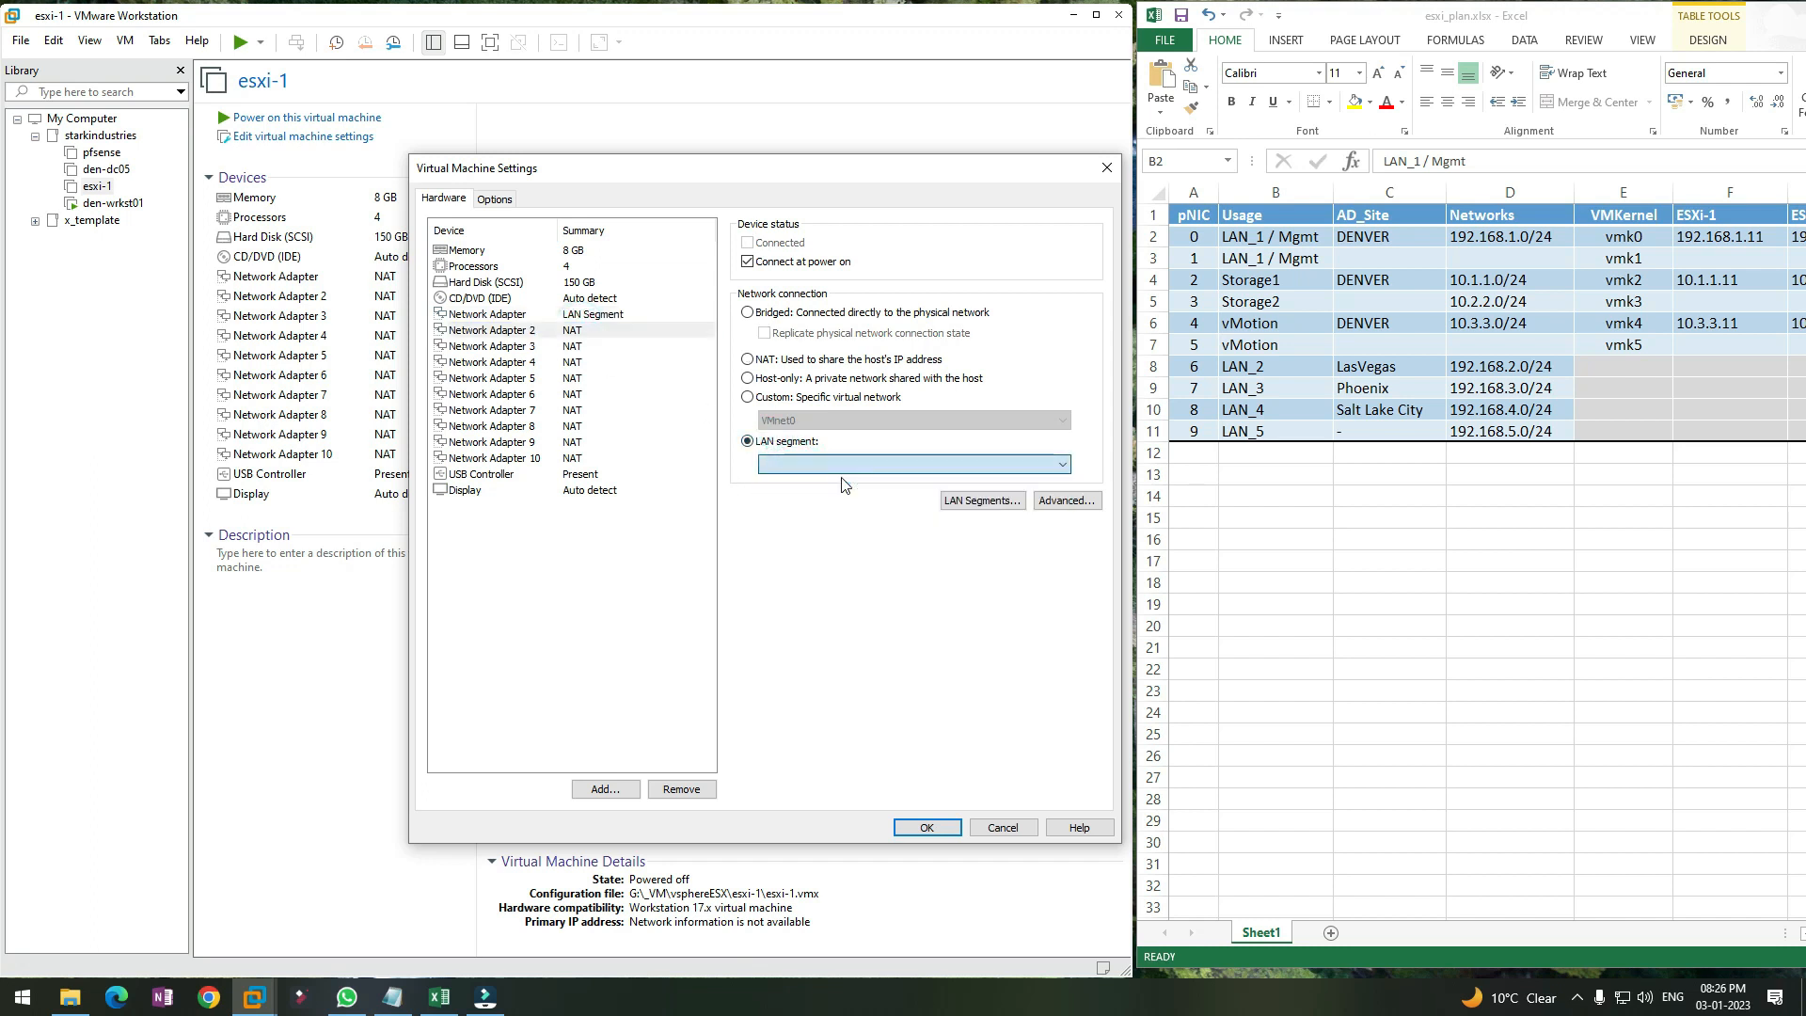
pyautogui.click(583, 314)
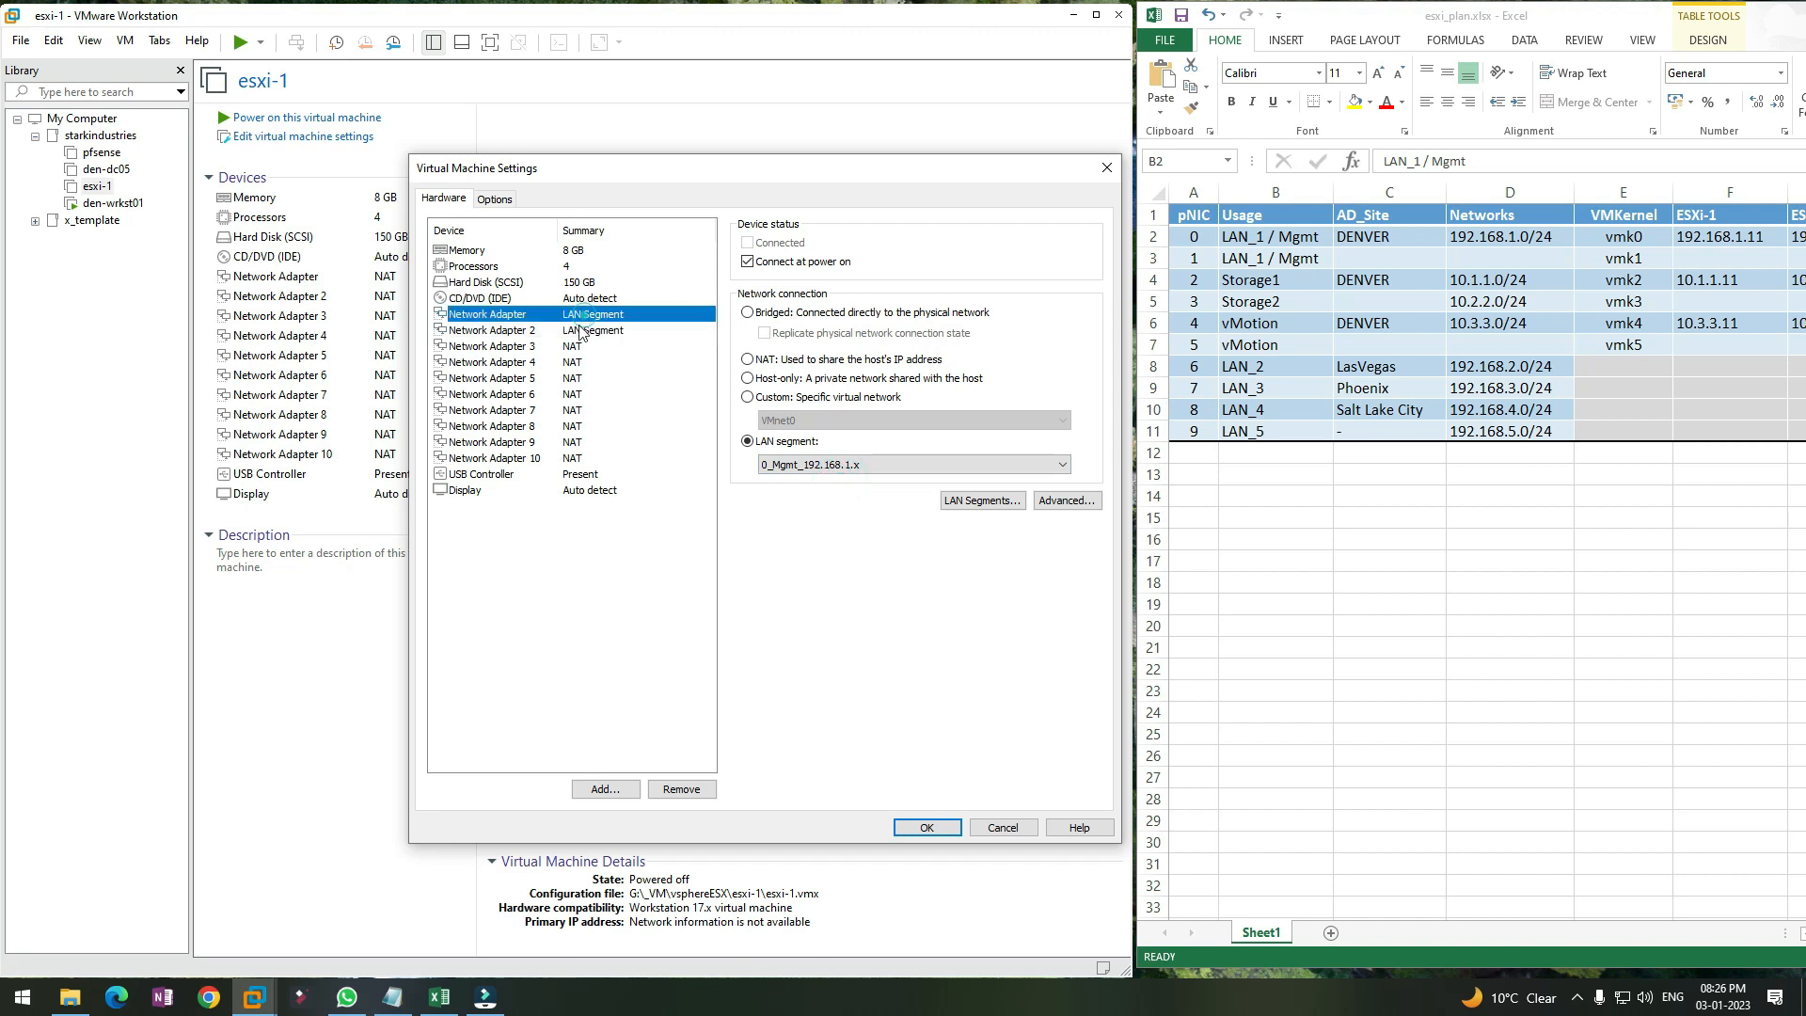
pyautogui.click(580, 331)
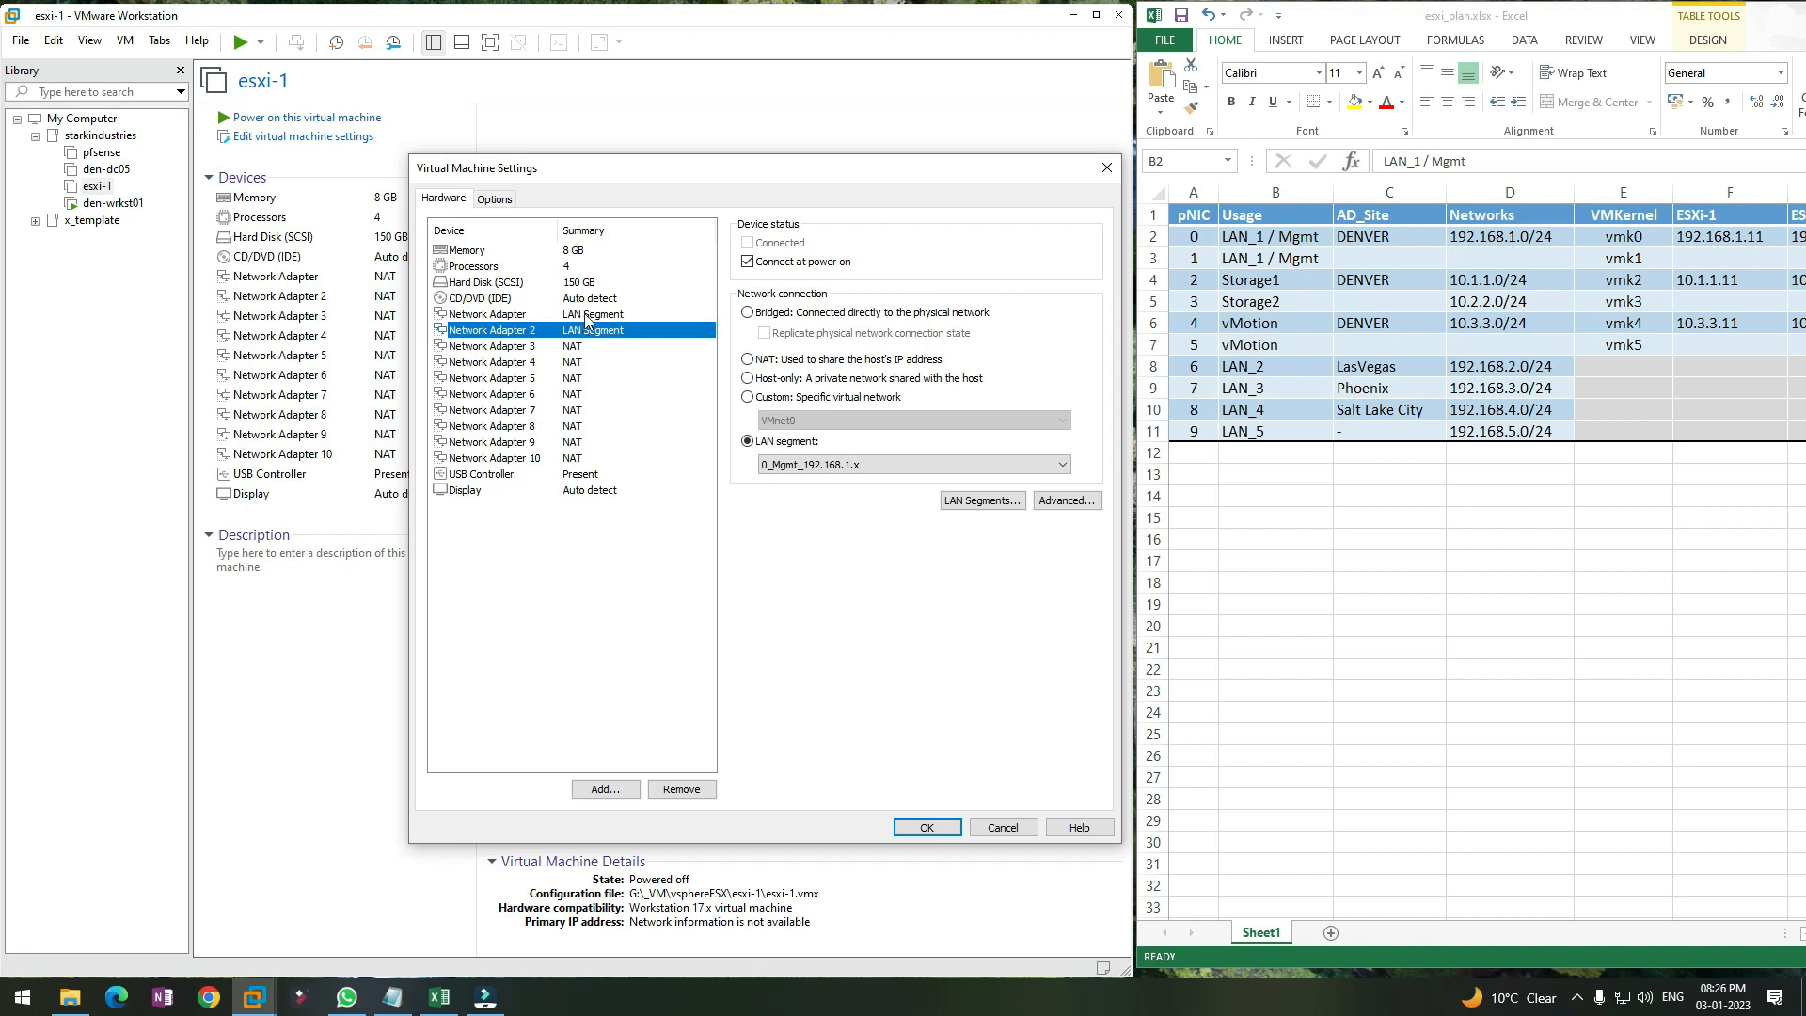
pyautogui.click(584, 314)
pyautogui.click(585, 330)
pyautogui.click(589, 315)
pyautogui.click(588, 331)
# Connect Network Adapter 3 to LAN segment 1_Strg_10.1.1.x and Network Adapter 4 to LAN segment 2_Strg_10.2.2.x
pyautogui.click(576, 348)
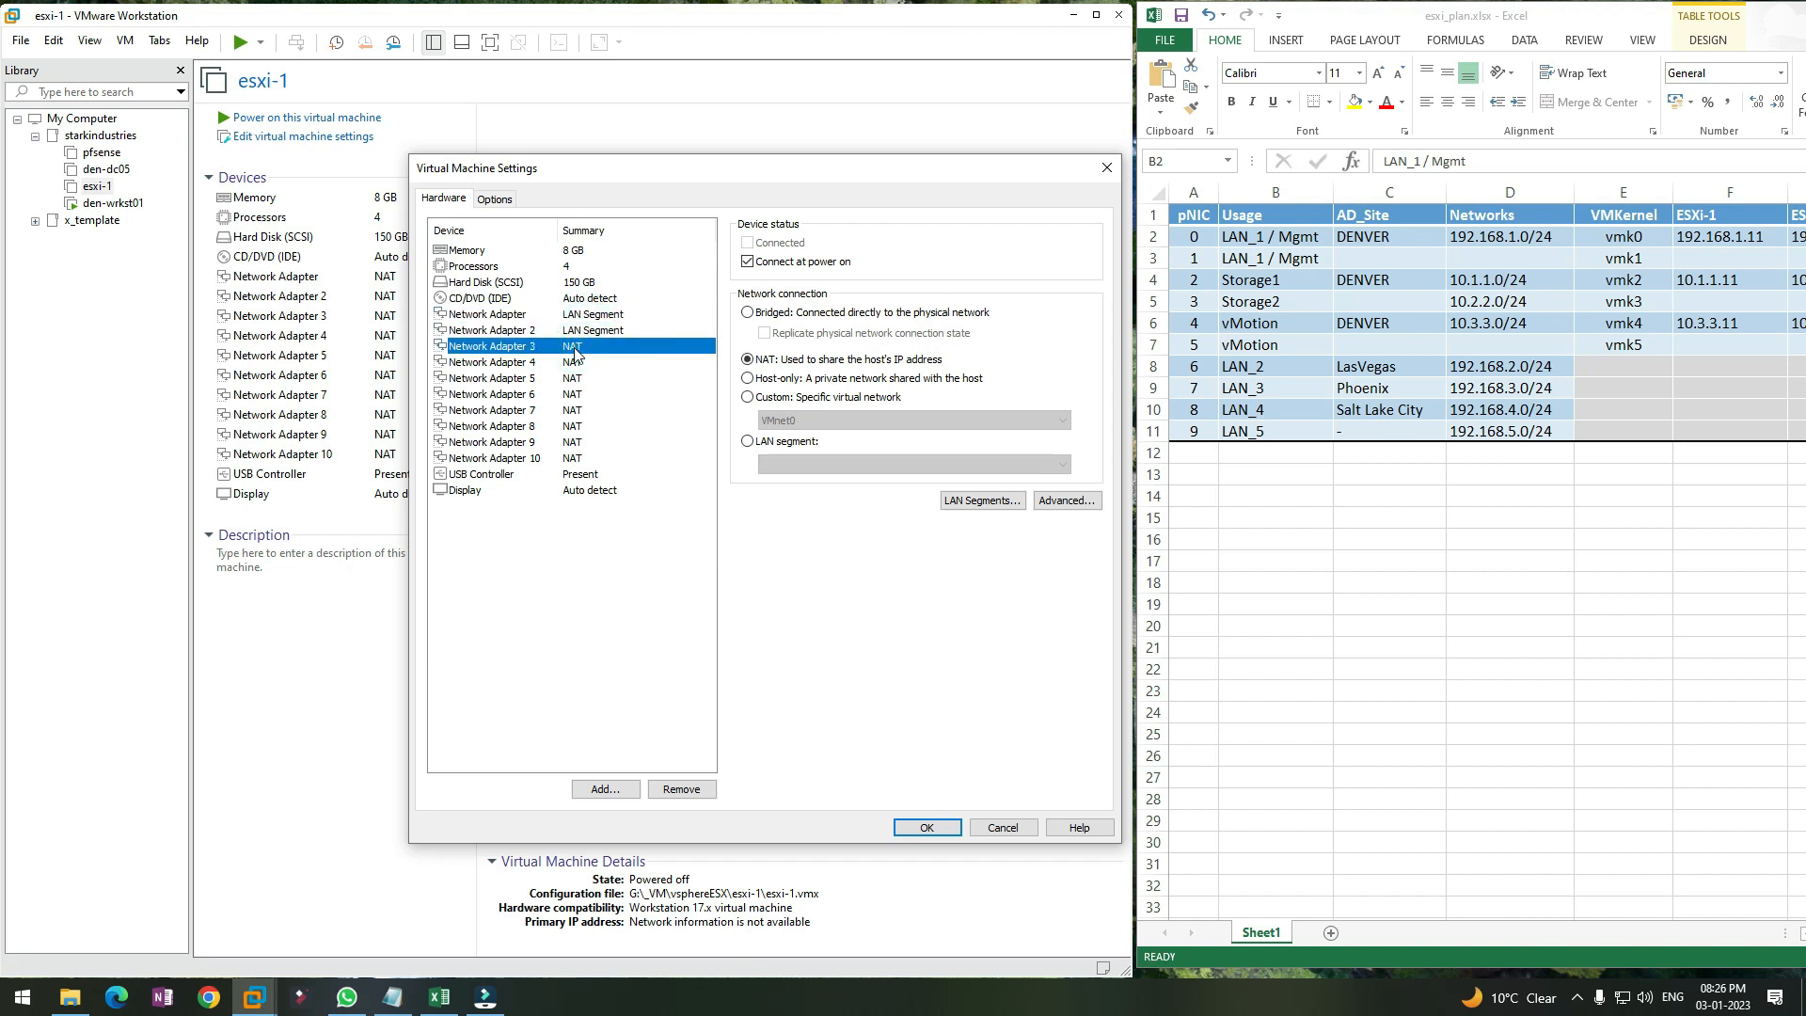
pyautogui.click(786, 441)
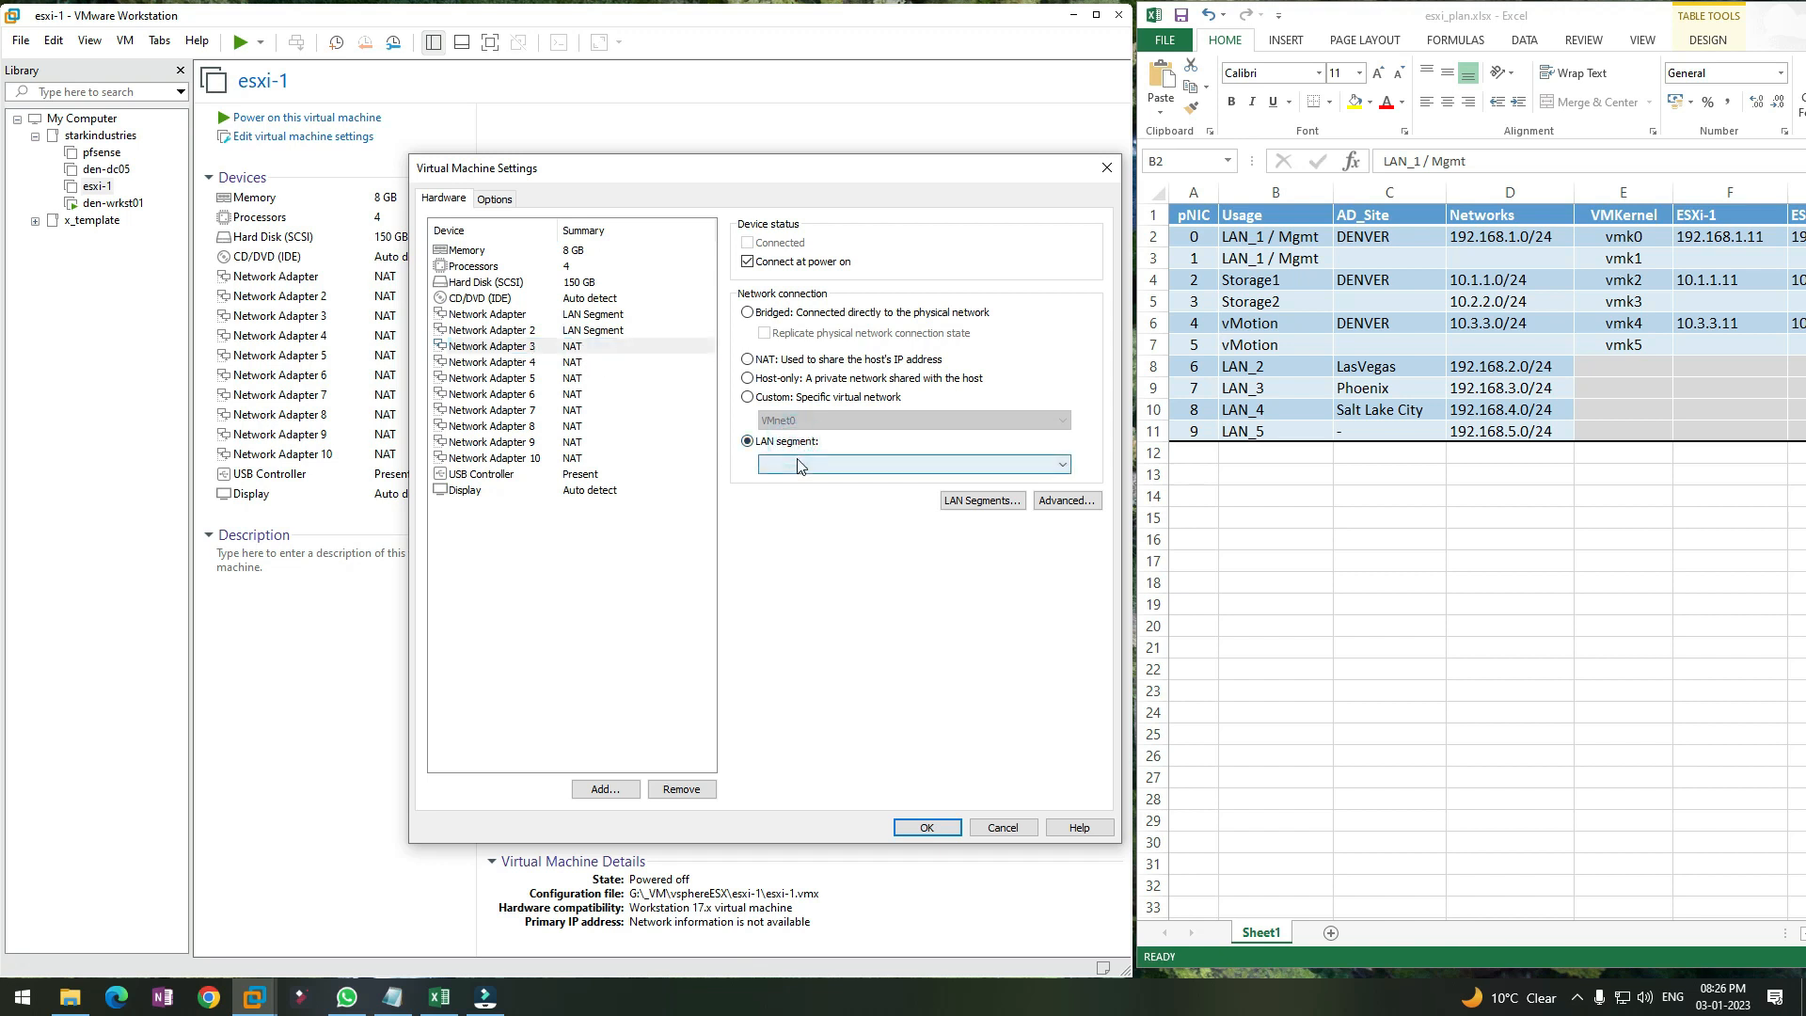
pyautogui.click(798, 465)
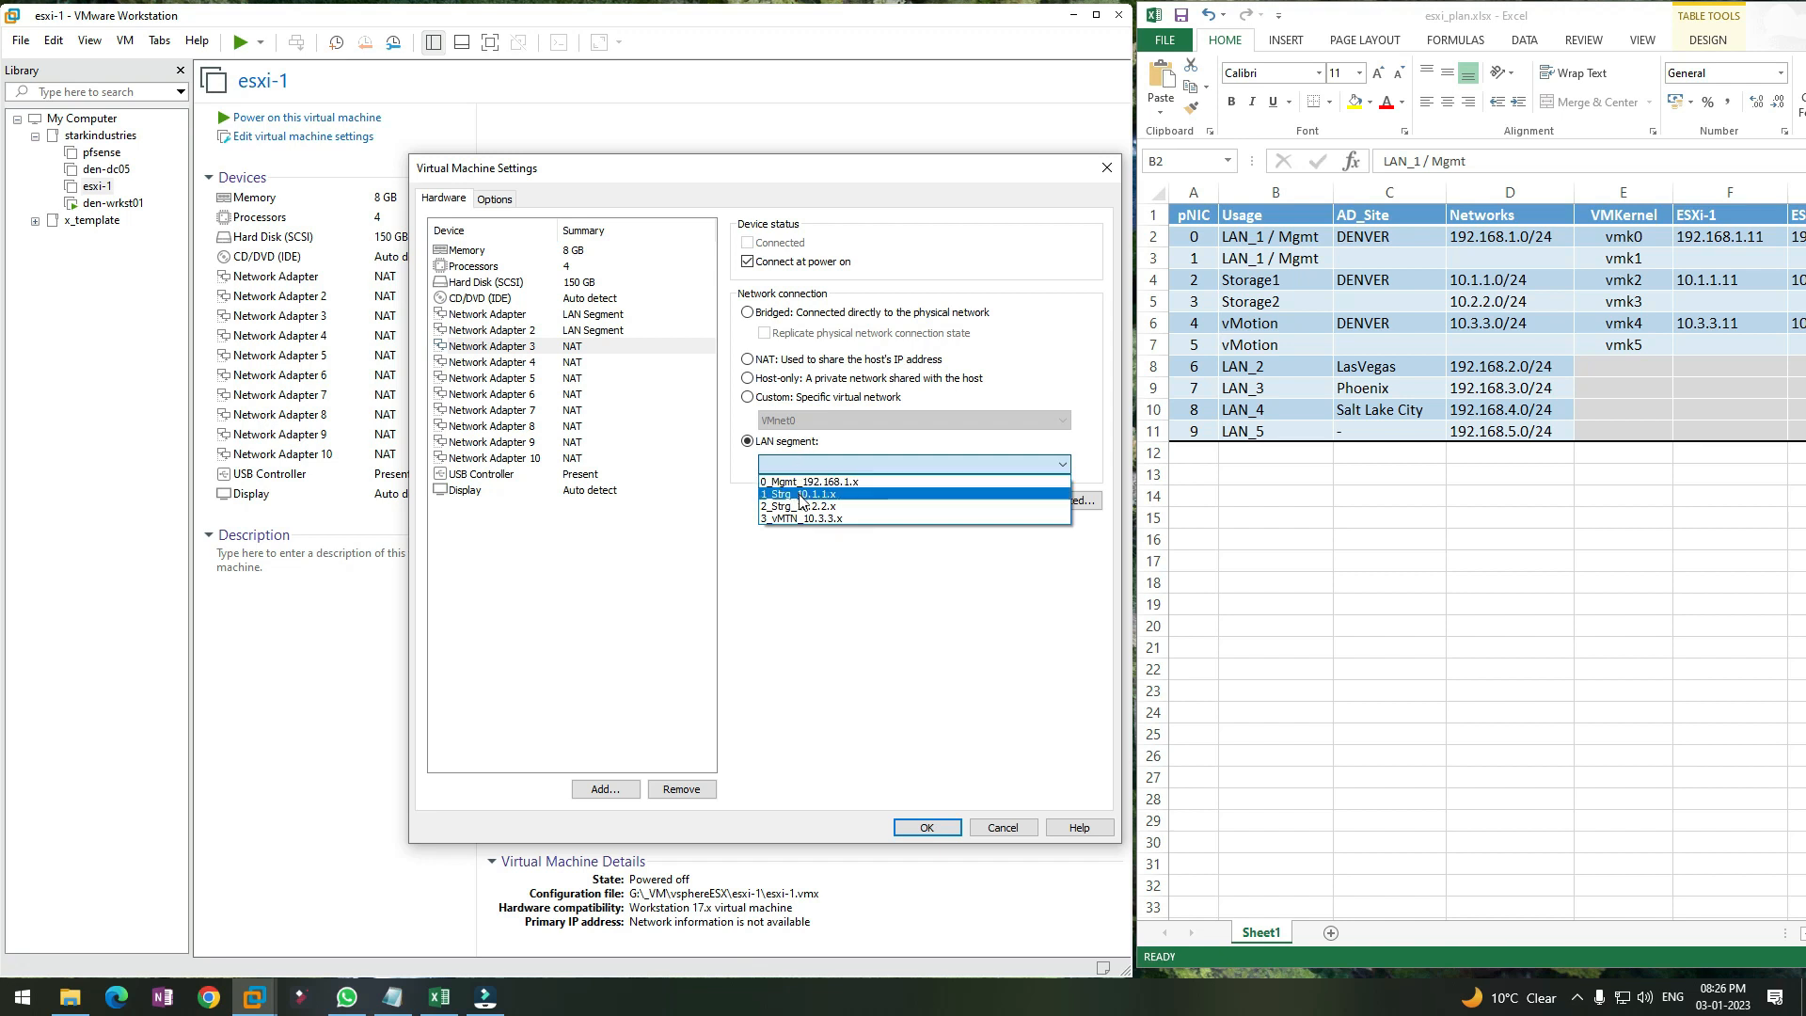
pyautogui.click(801, 495)
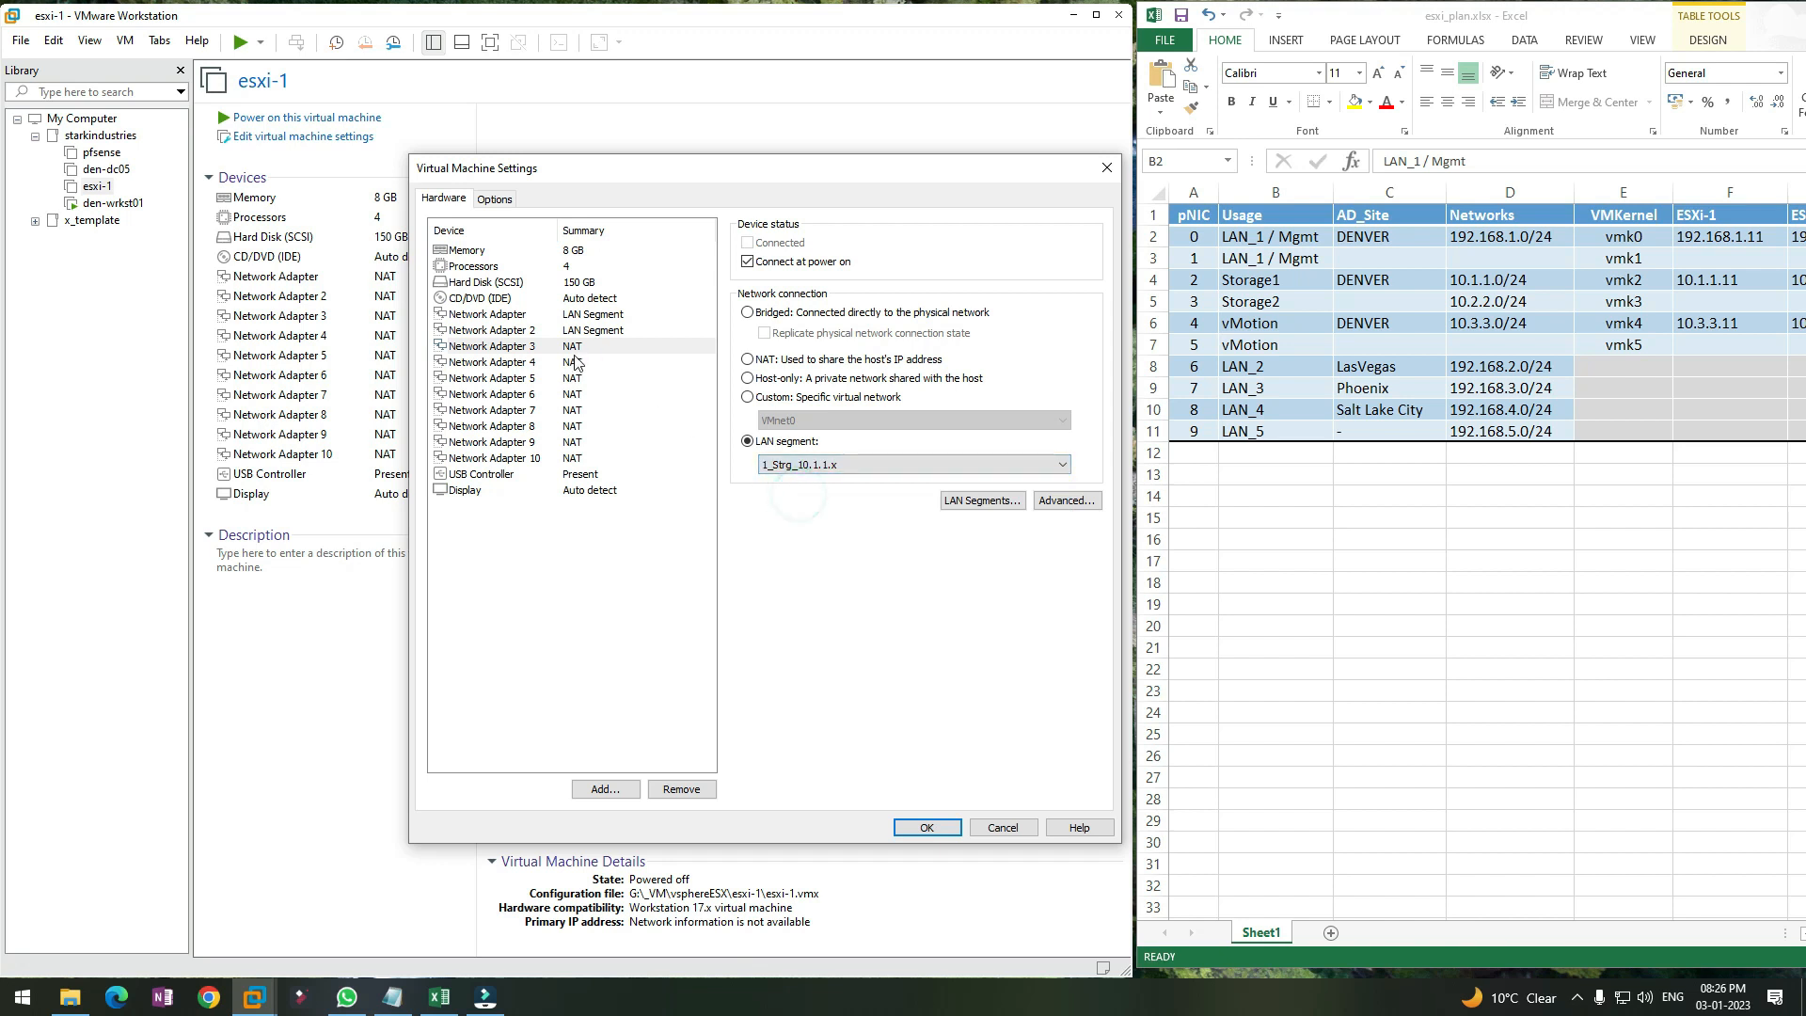
pyautogui.click(576, 364)
pyautogui.click(780, 442)
pyautogui.click(788, 464)
pyautogui.click(795, 506)
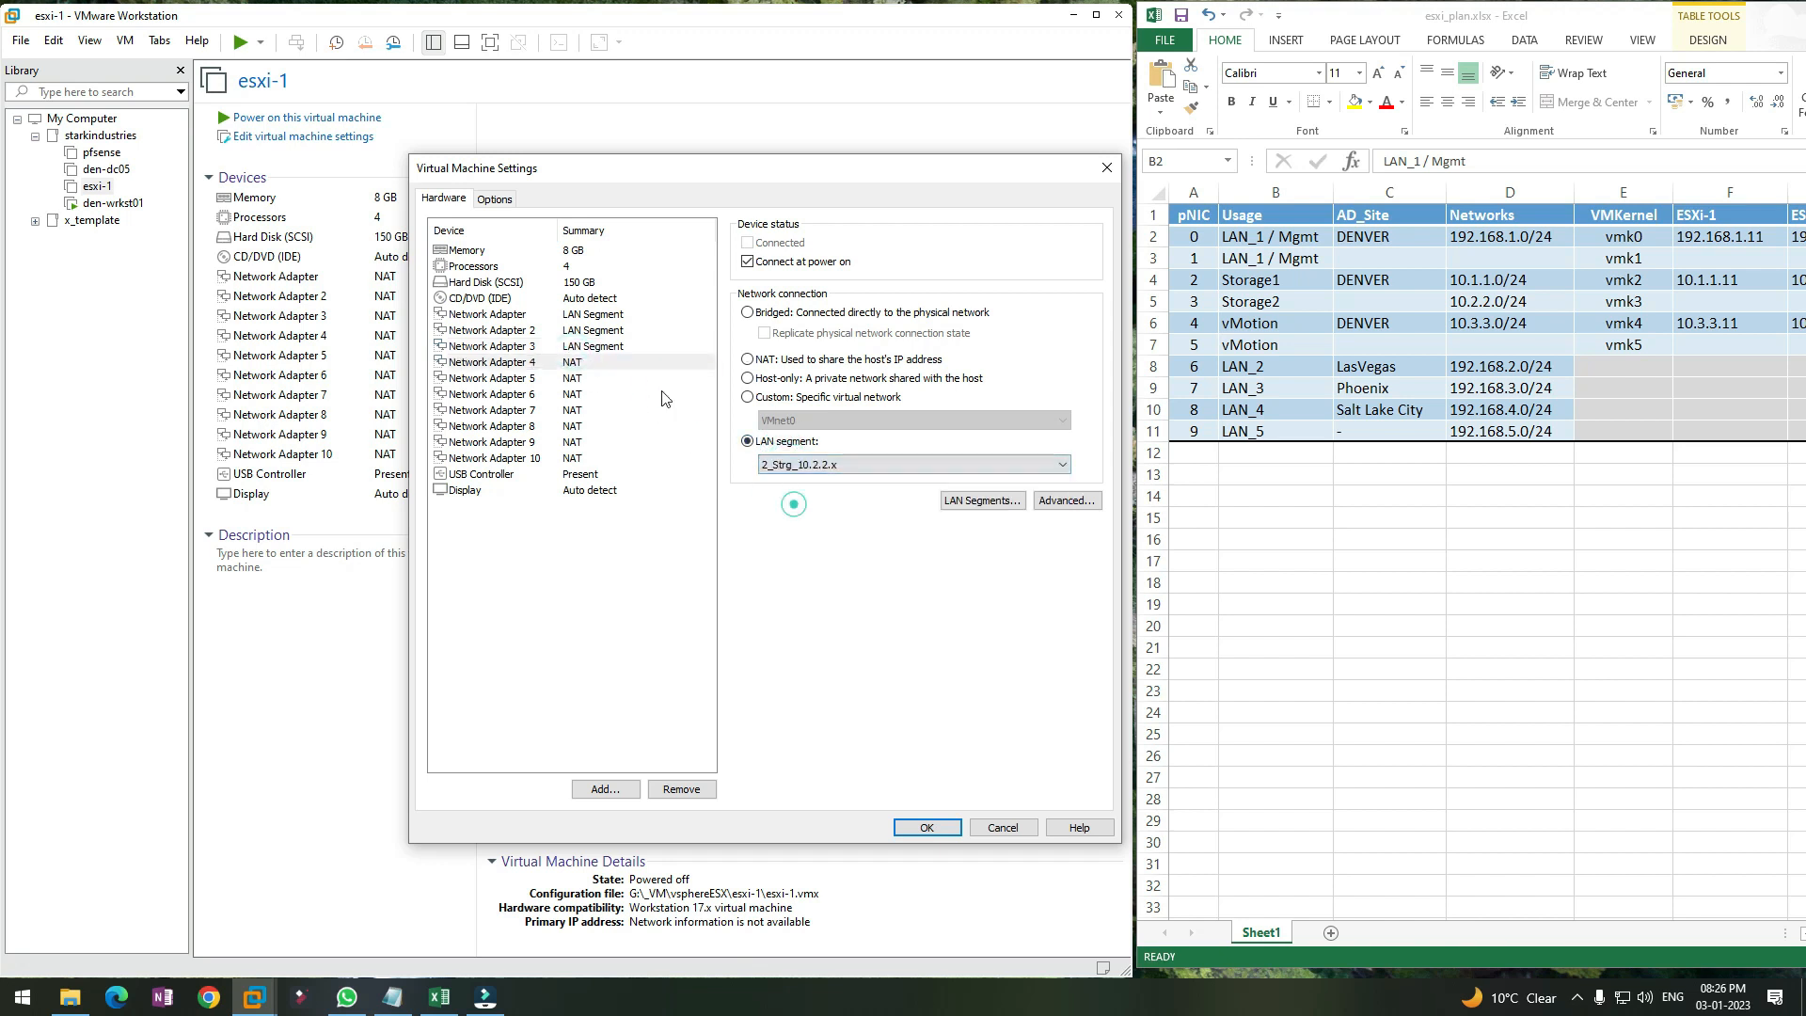
# Review the LAN segment assignments of the first four network adapters
pyautogui.click(602, 373)
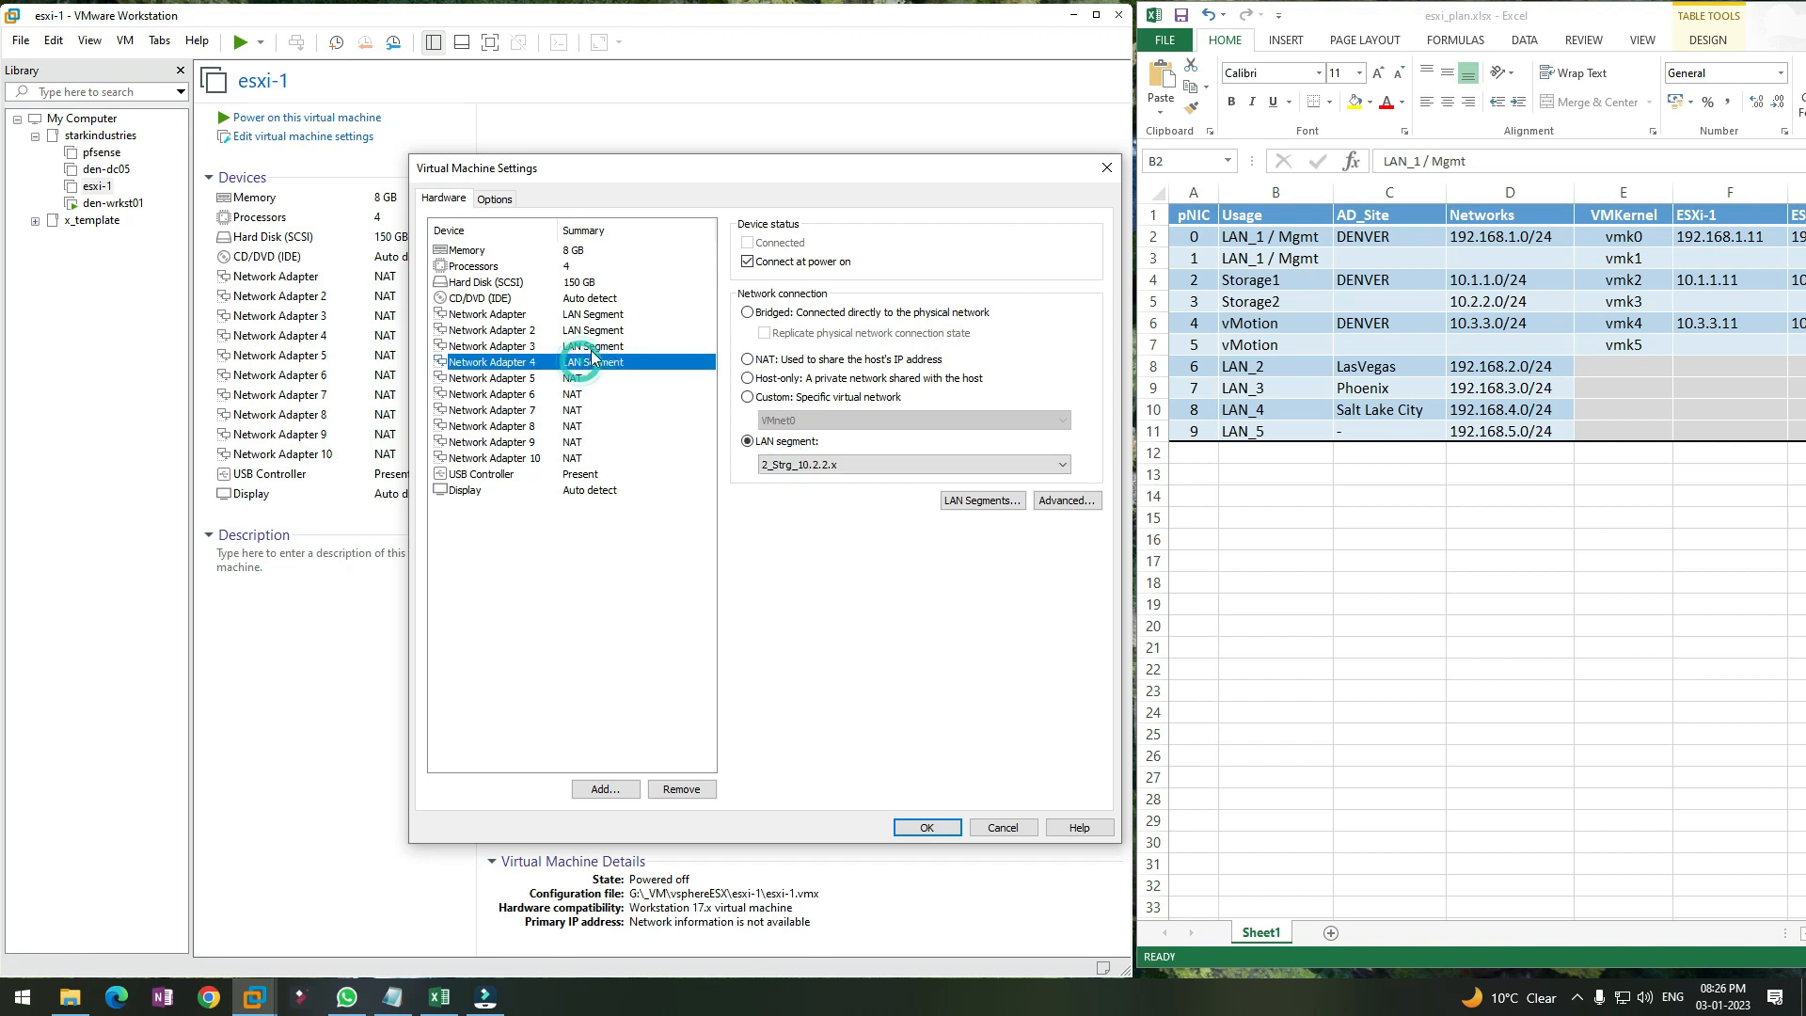
pyautogui.click(584, 314)
pyautogui.click(583, 330)
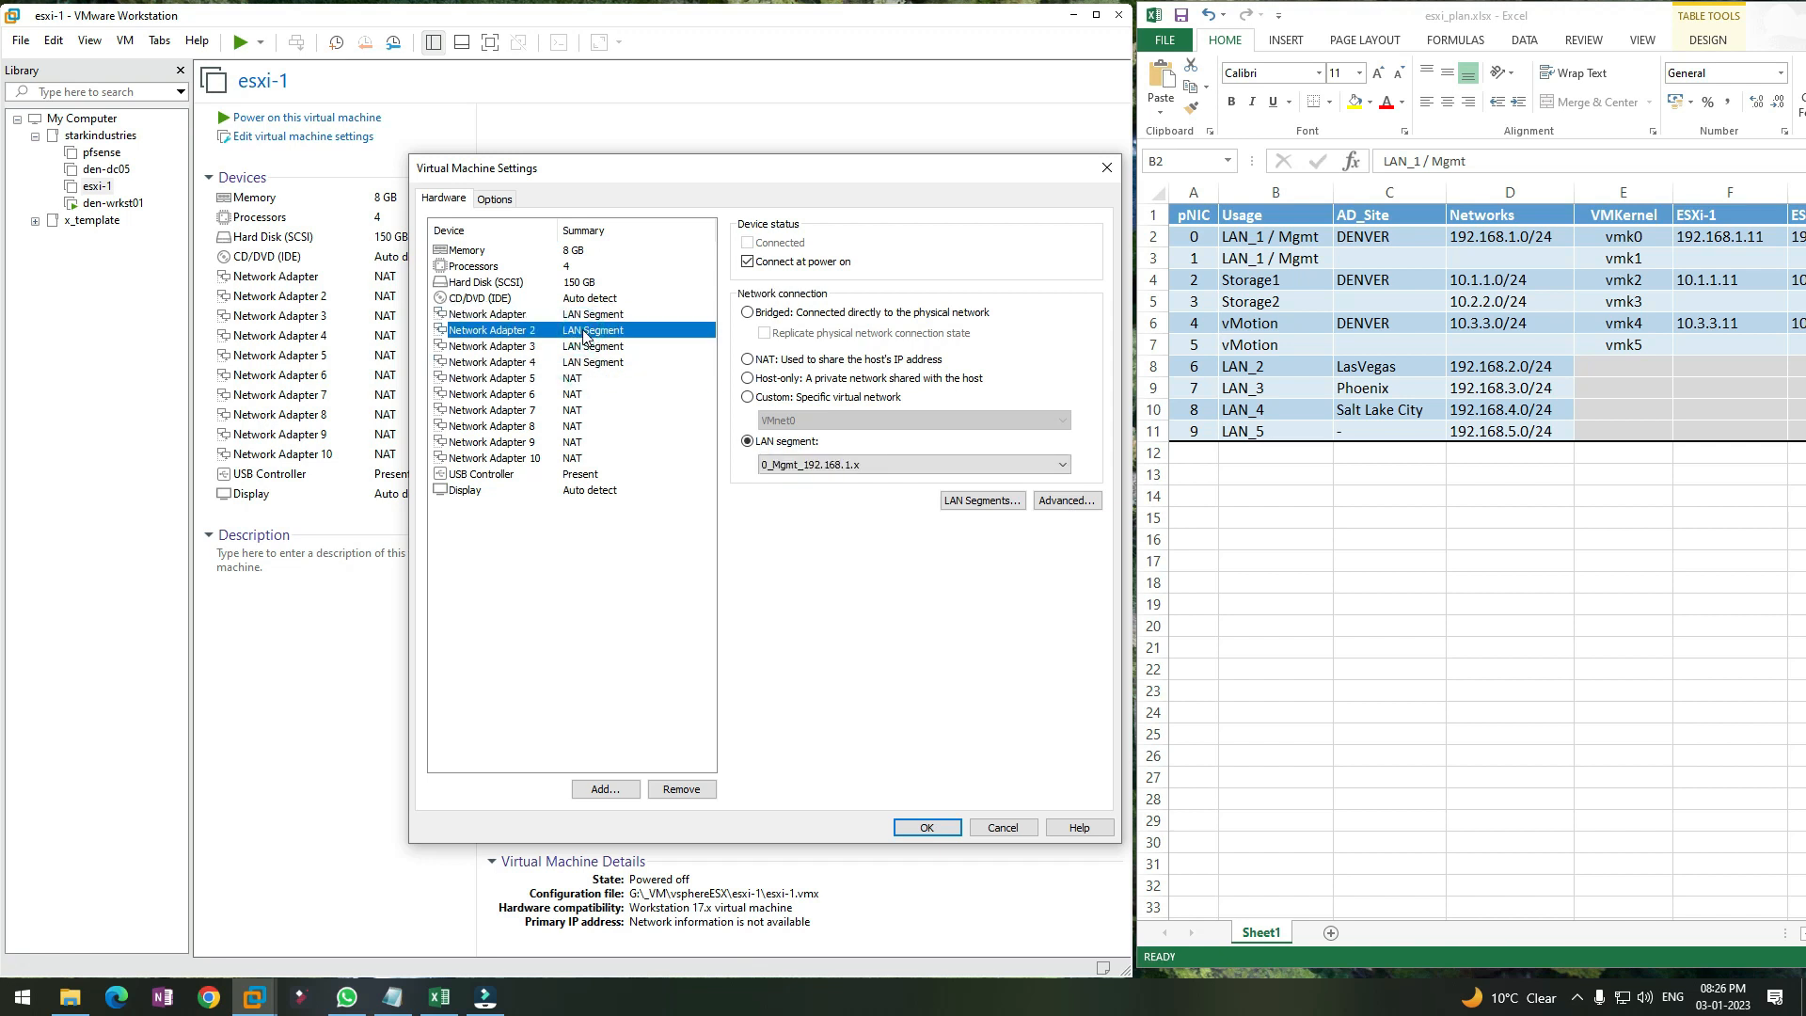
pyautogui.click(580, 346)
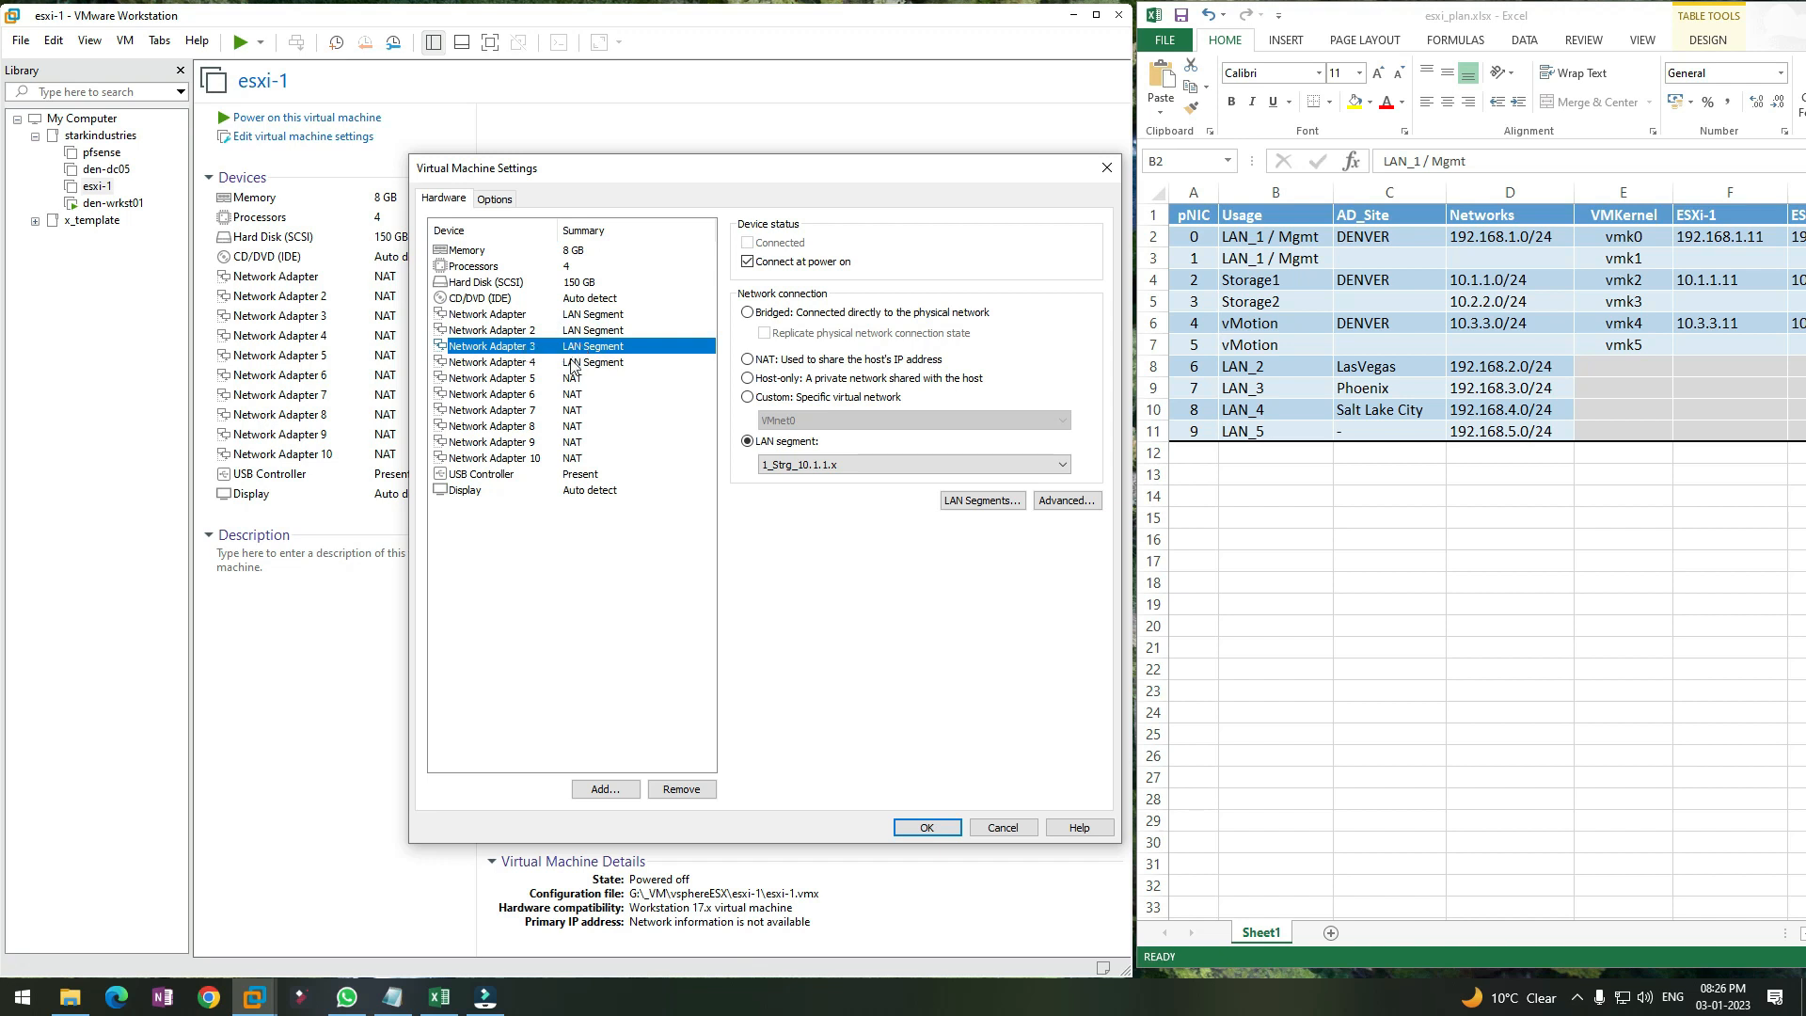
pyautogui.click(571, 362)
pyautogui.click(581, 348)
pyautogui.click(582, 360)
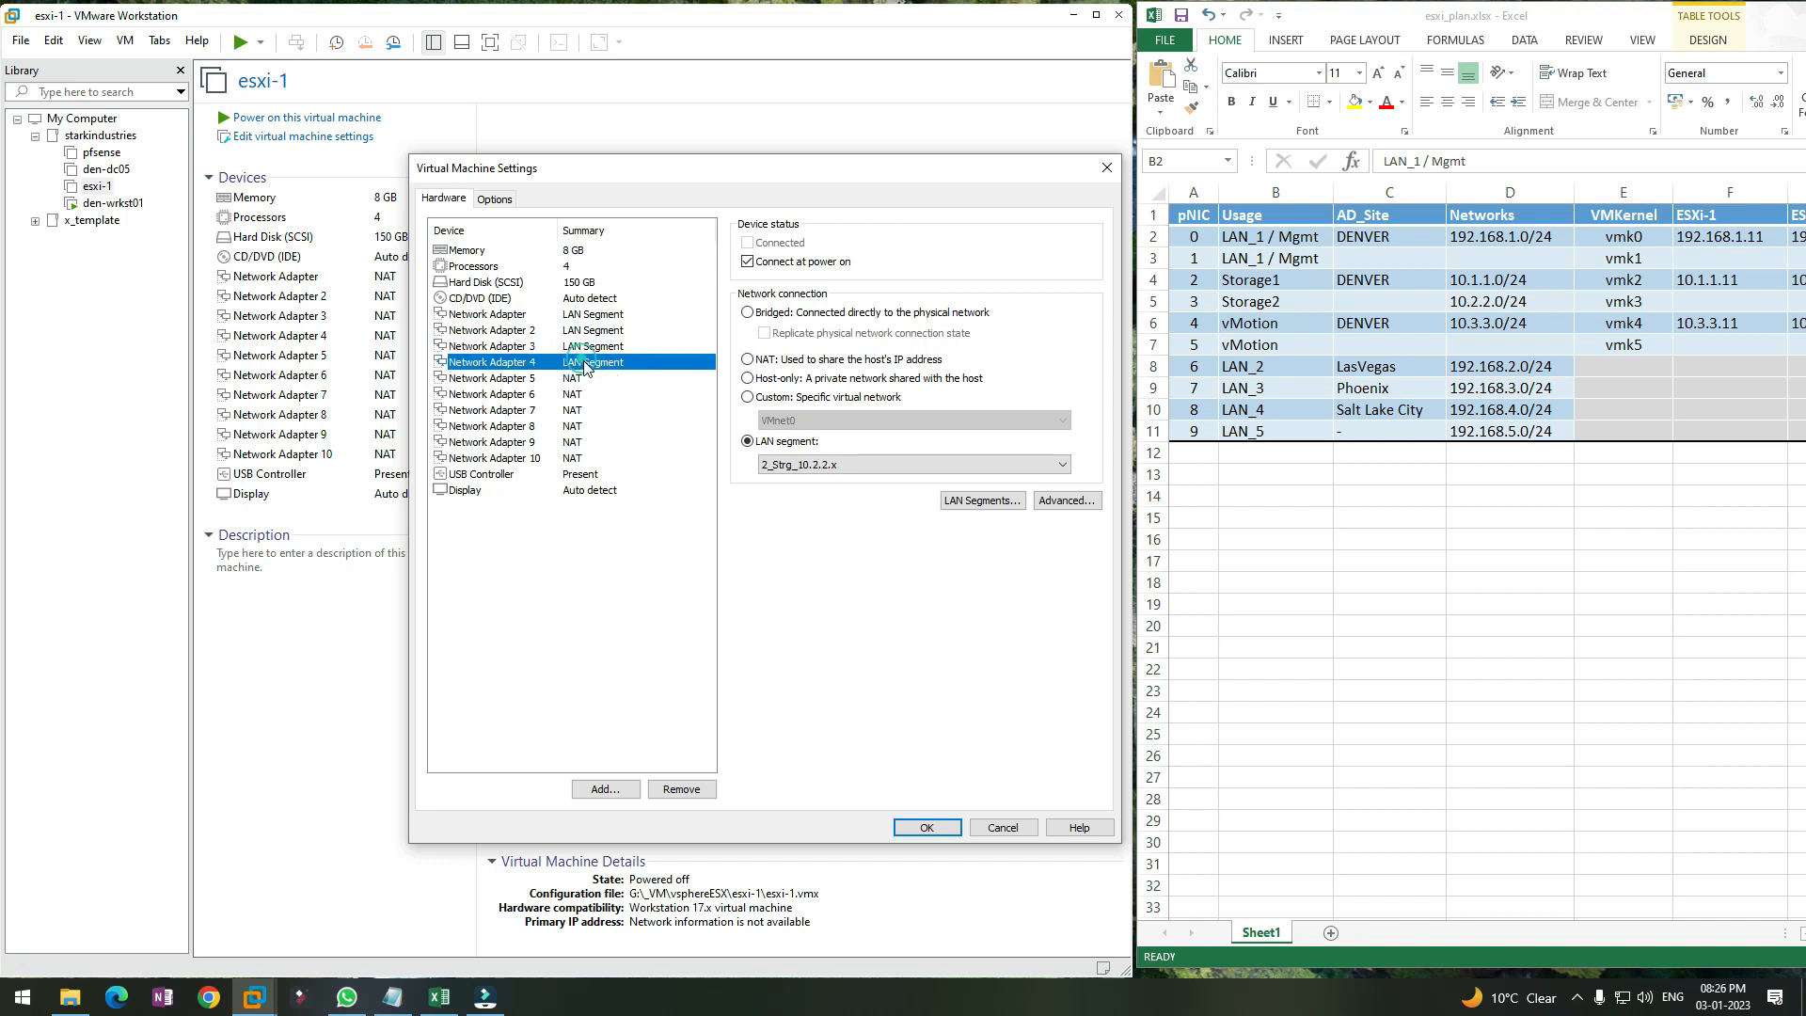
# Connect Network Adapter 5 and Network Adapter 6 to the LAN segment 3_vMTN_10.3.3.x
pyautogui.click(531, 378)
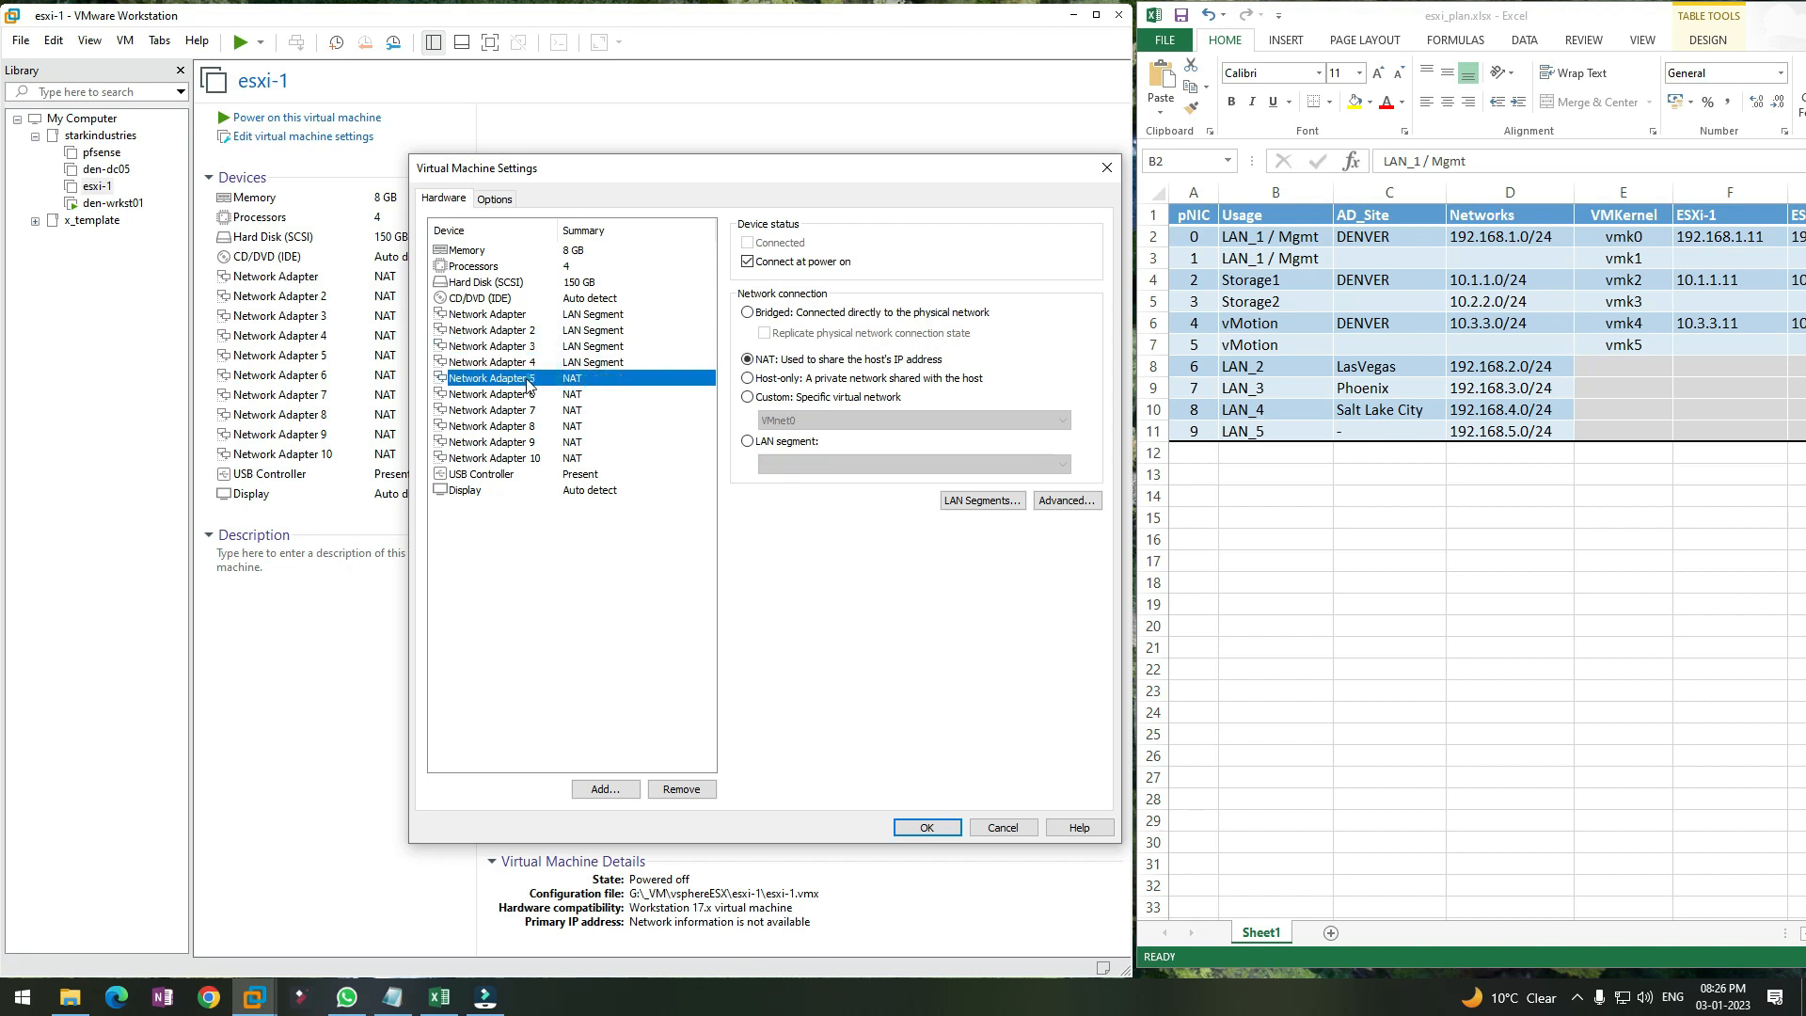
pyautogui.click(768, 443)
pyautogui.click(788, 461)
pyautogui.click(795, 516)
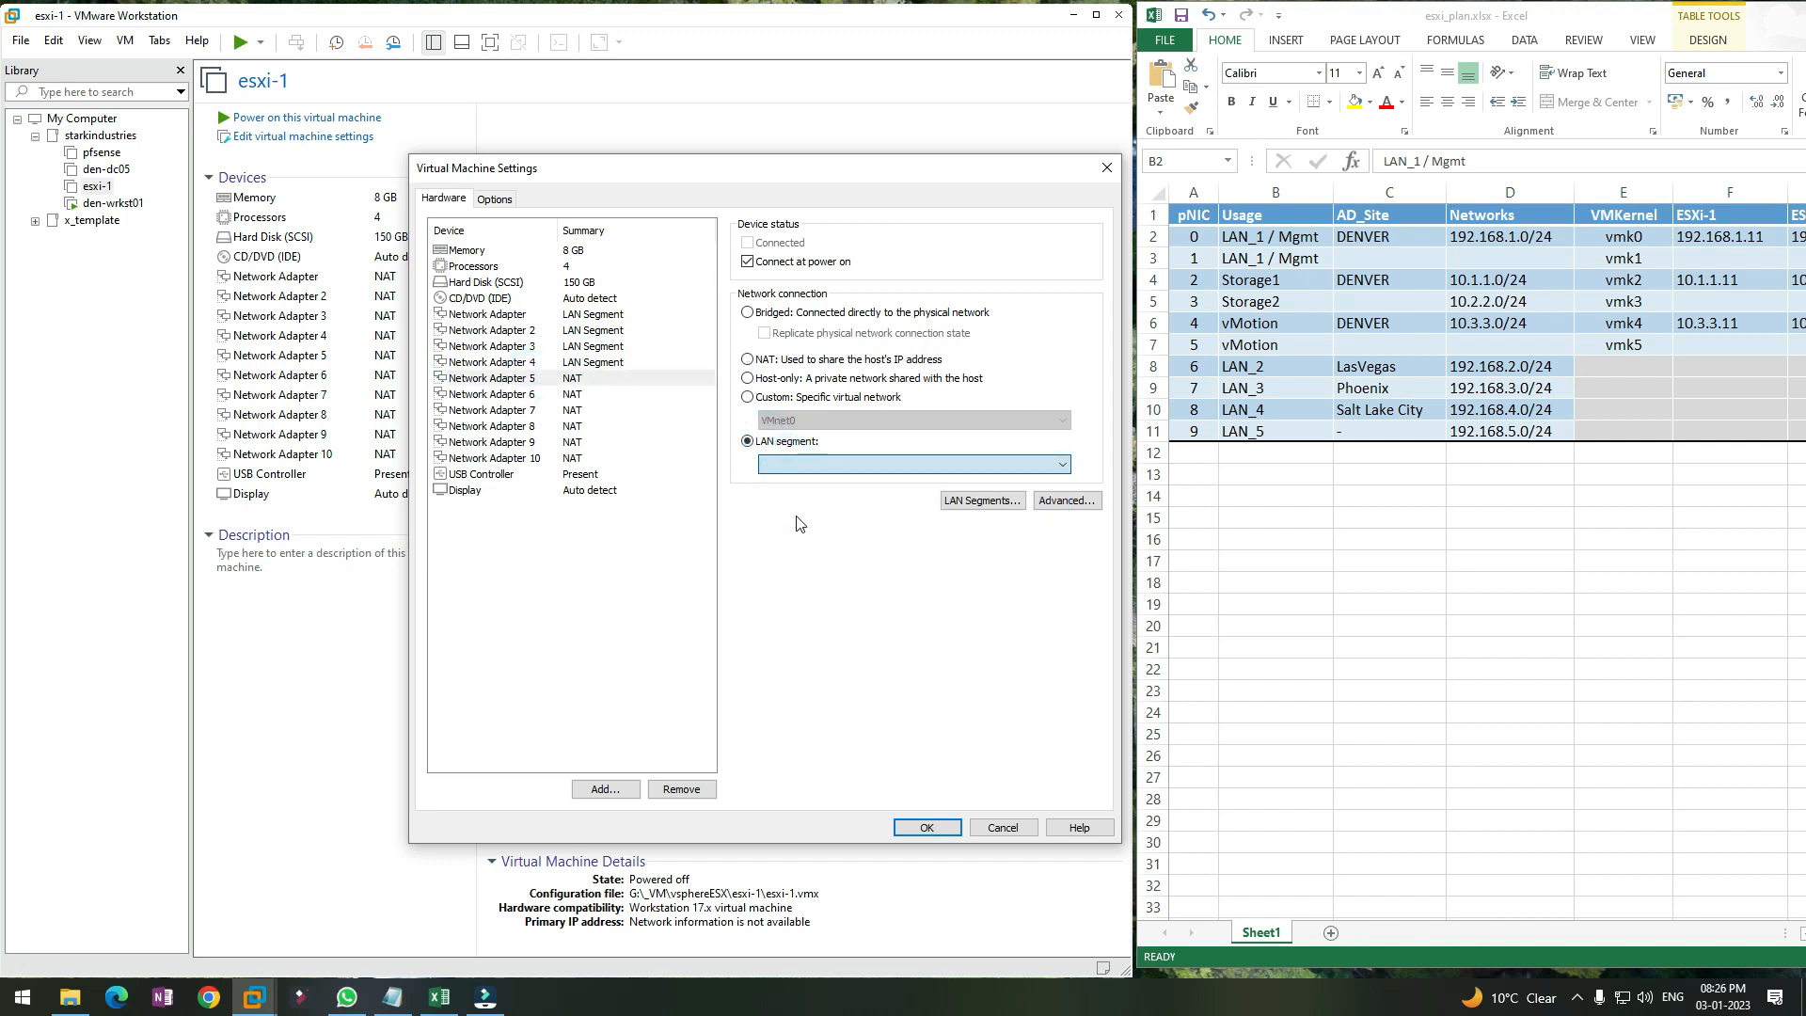
pyautogui.click(588, 394)
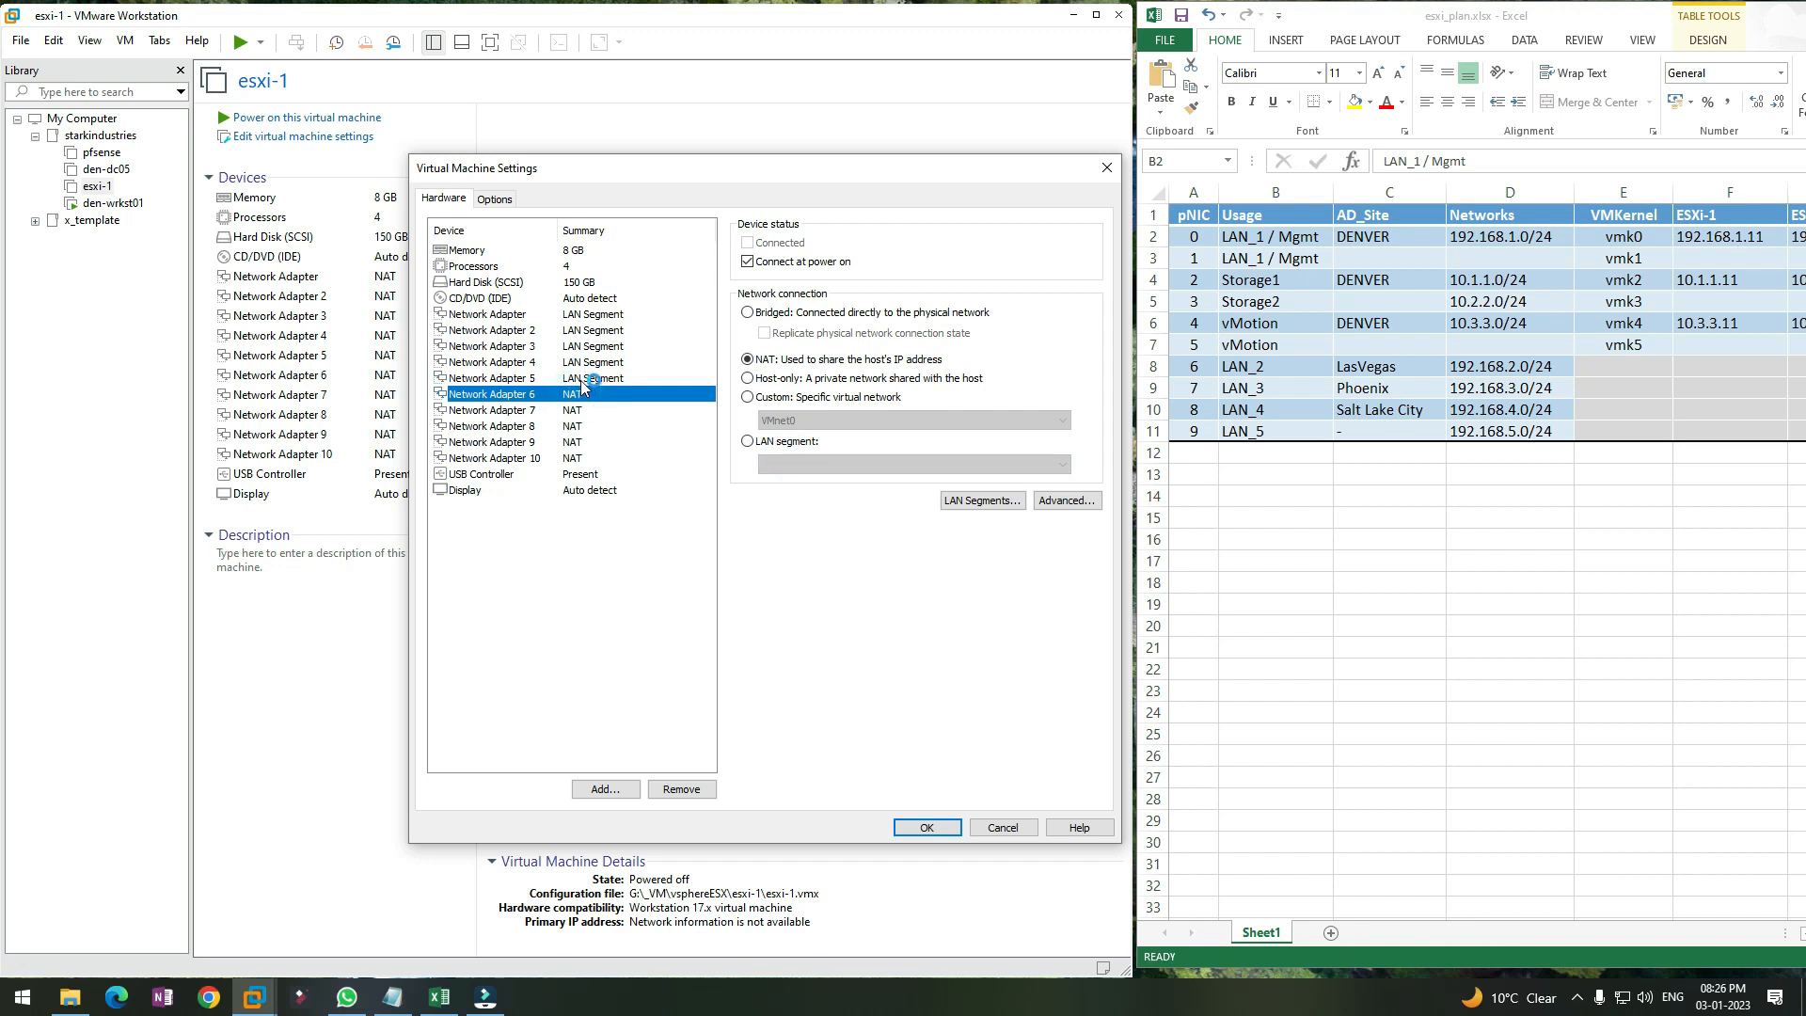
pyautogui.click(800, 441)
pyautogui.click(810, 464)
pyautogui.click(818, 516)
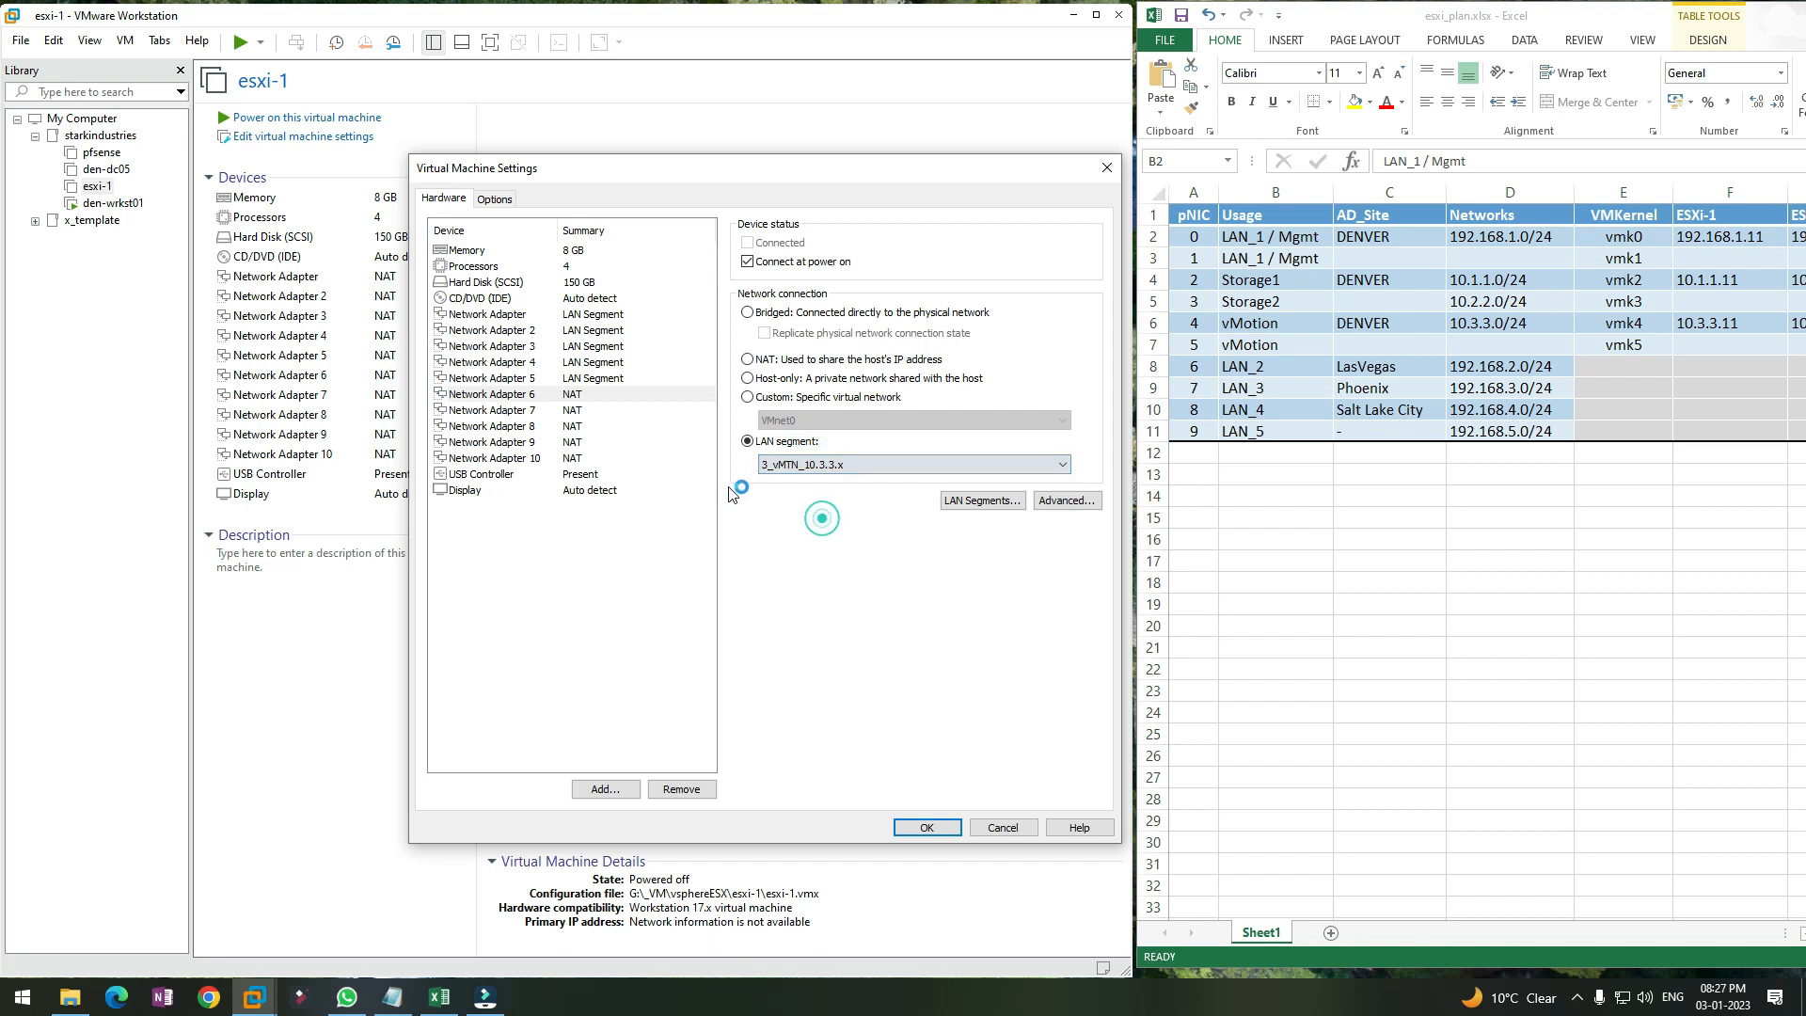
# Review the LAN segment assignments of Network Adapters 5 and 6 and the segments available for selection
pyautogui.click(572, 412)
pyautogui.click(580, 396)
pyautogui.click(589, 379)
pyautogui.click(588, 394)
pyautogui.click(590, 377)
pyautogui.click(591, 393)
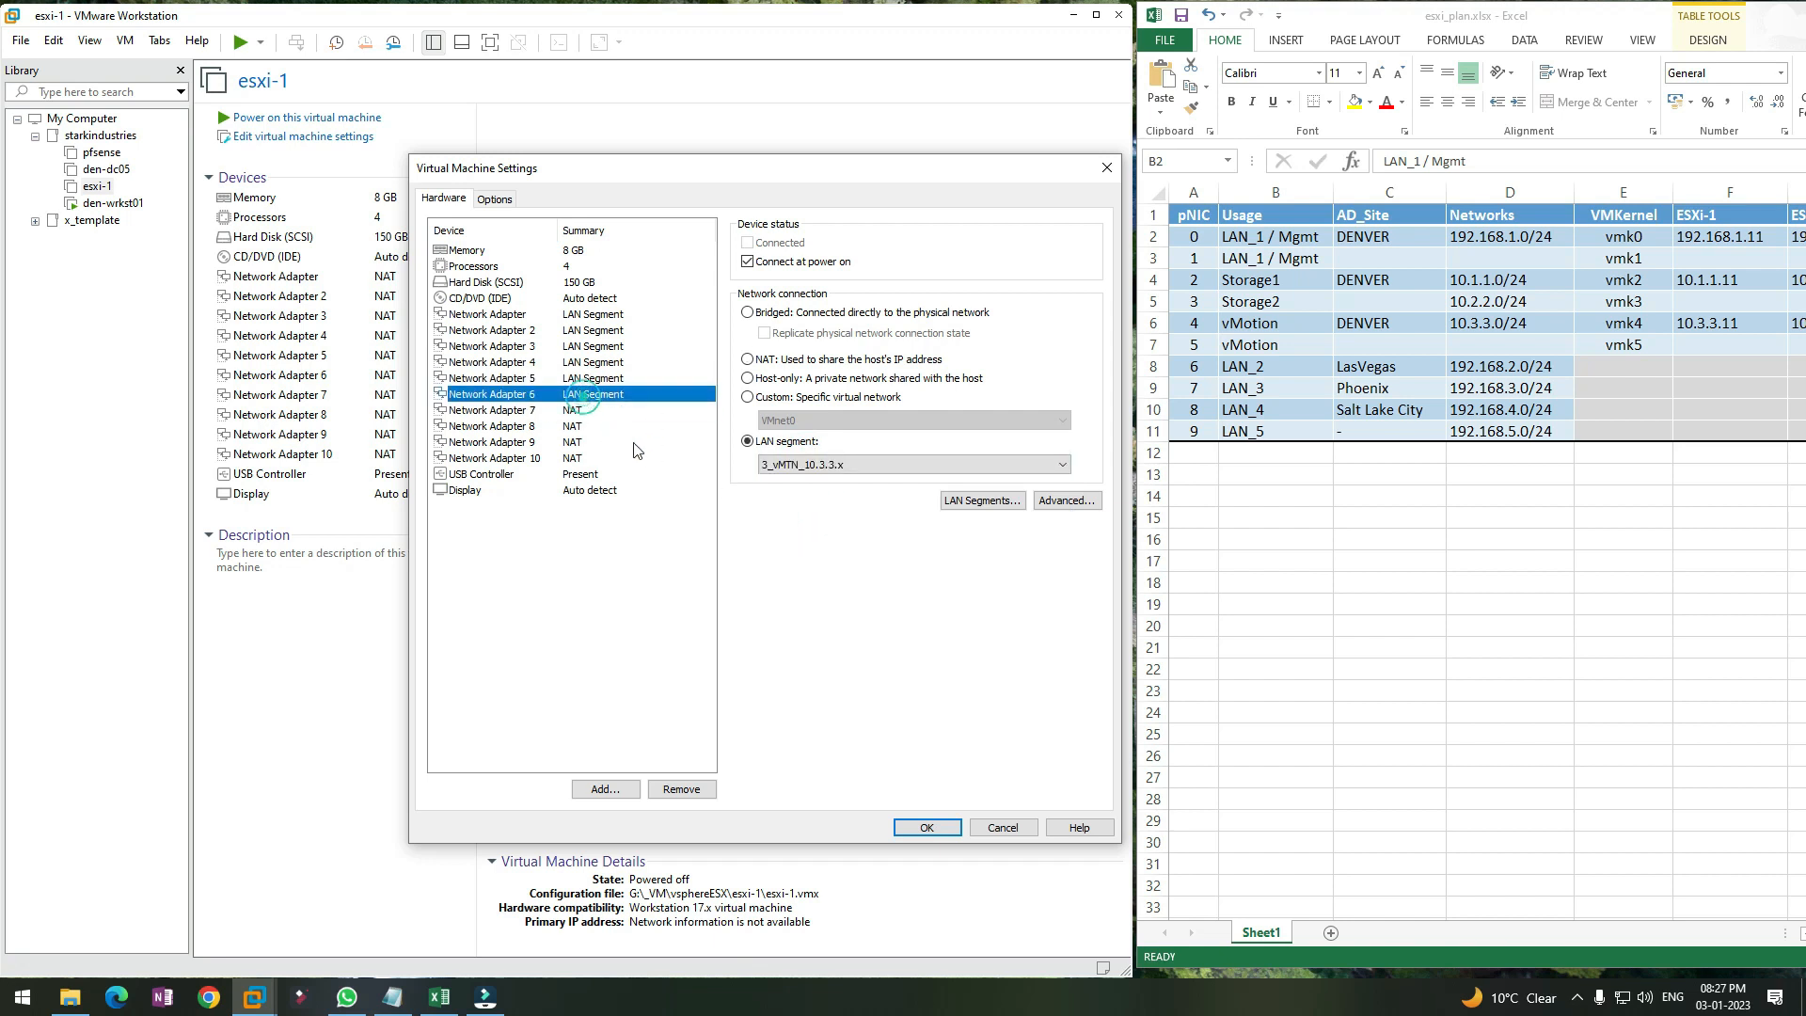
pyautogui.click(839, 464)
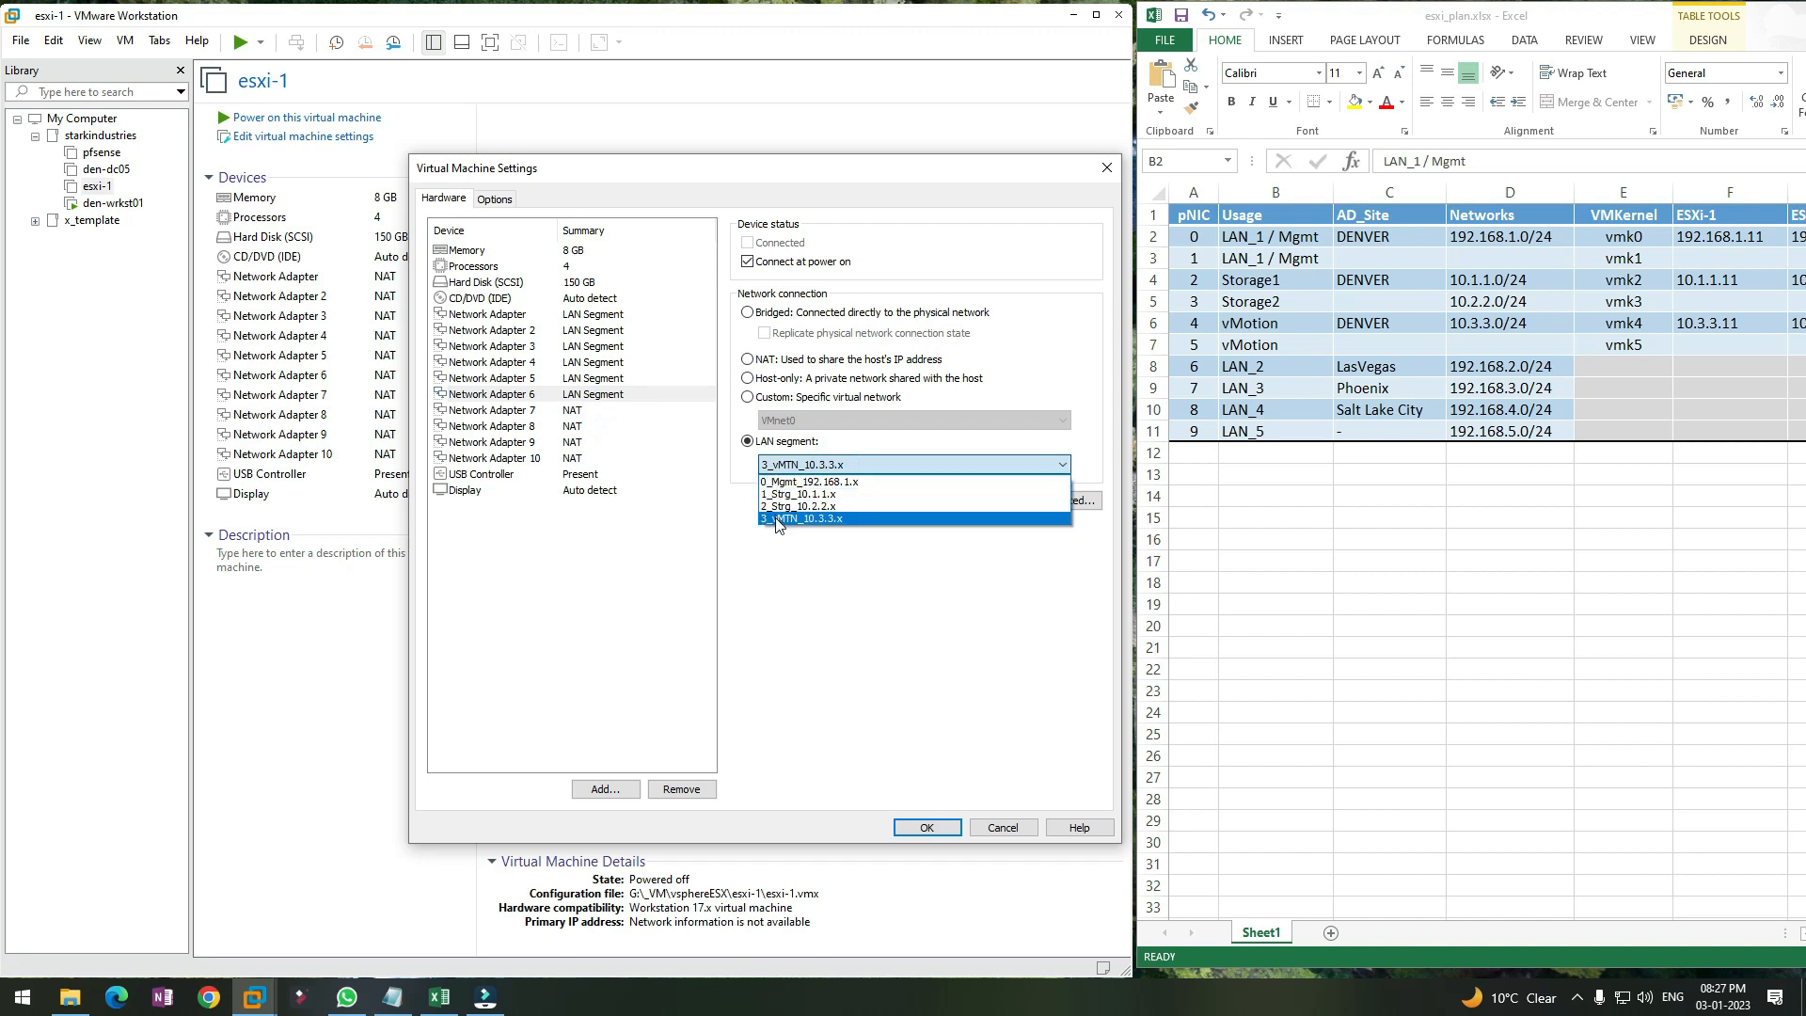
pyautogui.click(778, 600)
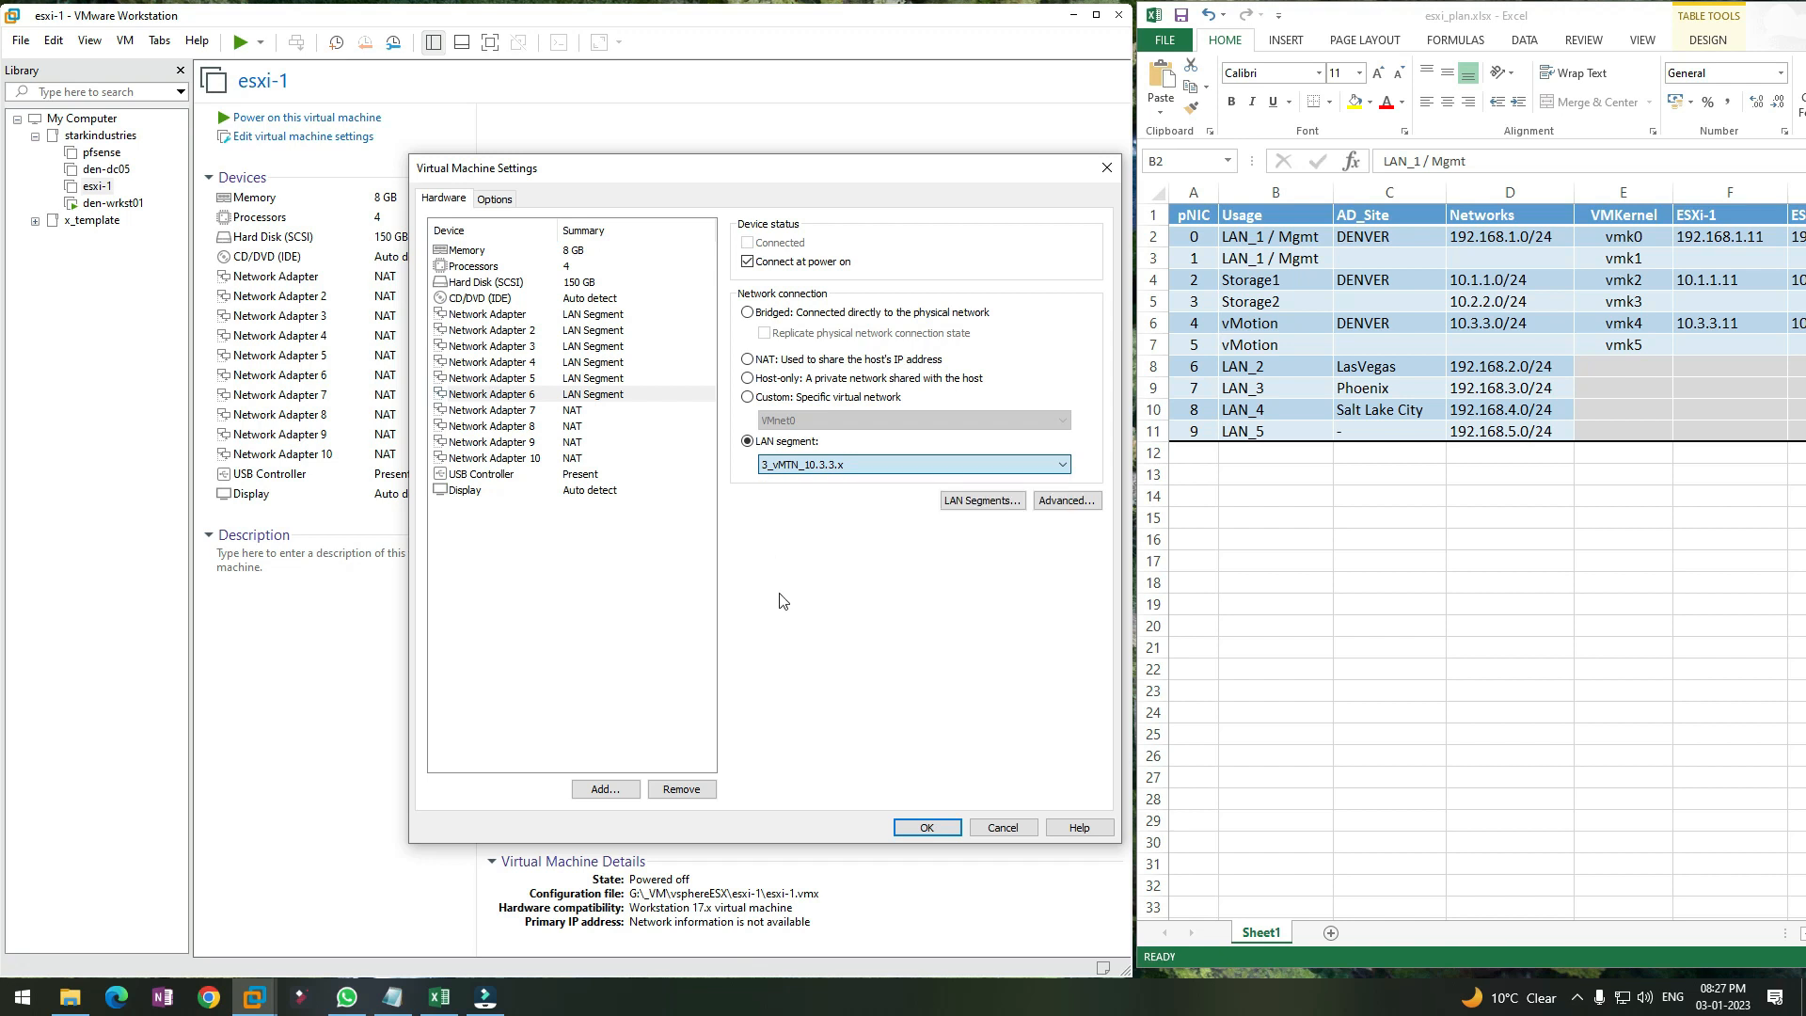
# Add two global LAN segments named 4_LasVegas_192.168.2.x and 5_Phoenix_192.168.3.x
pyautogui.click(576, 411)
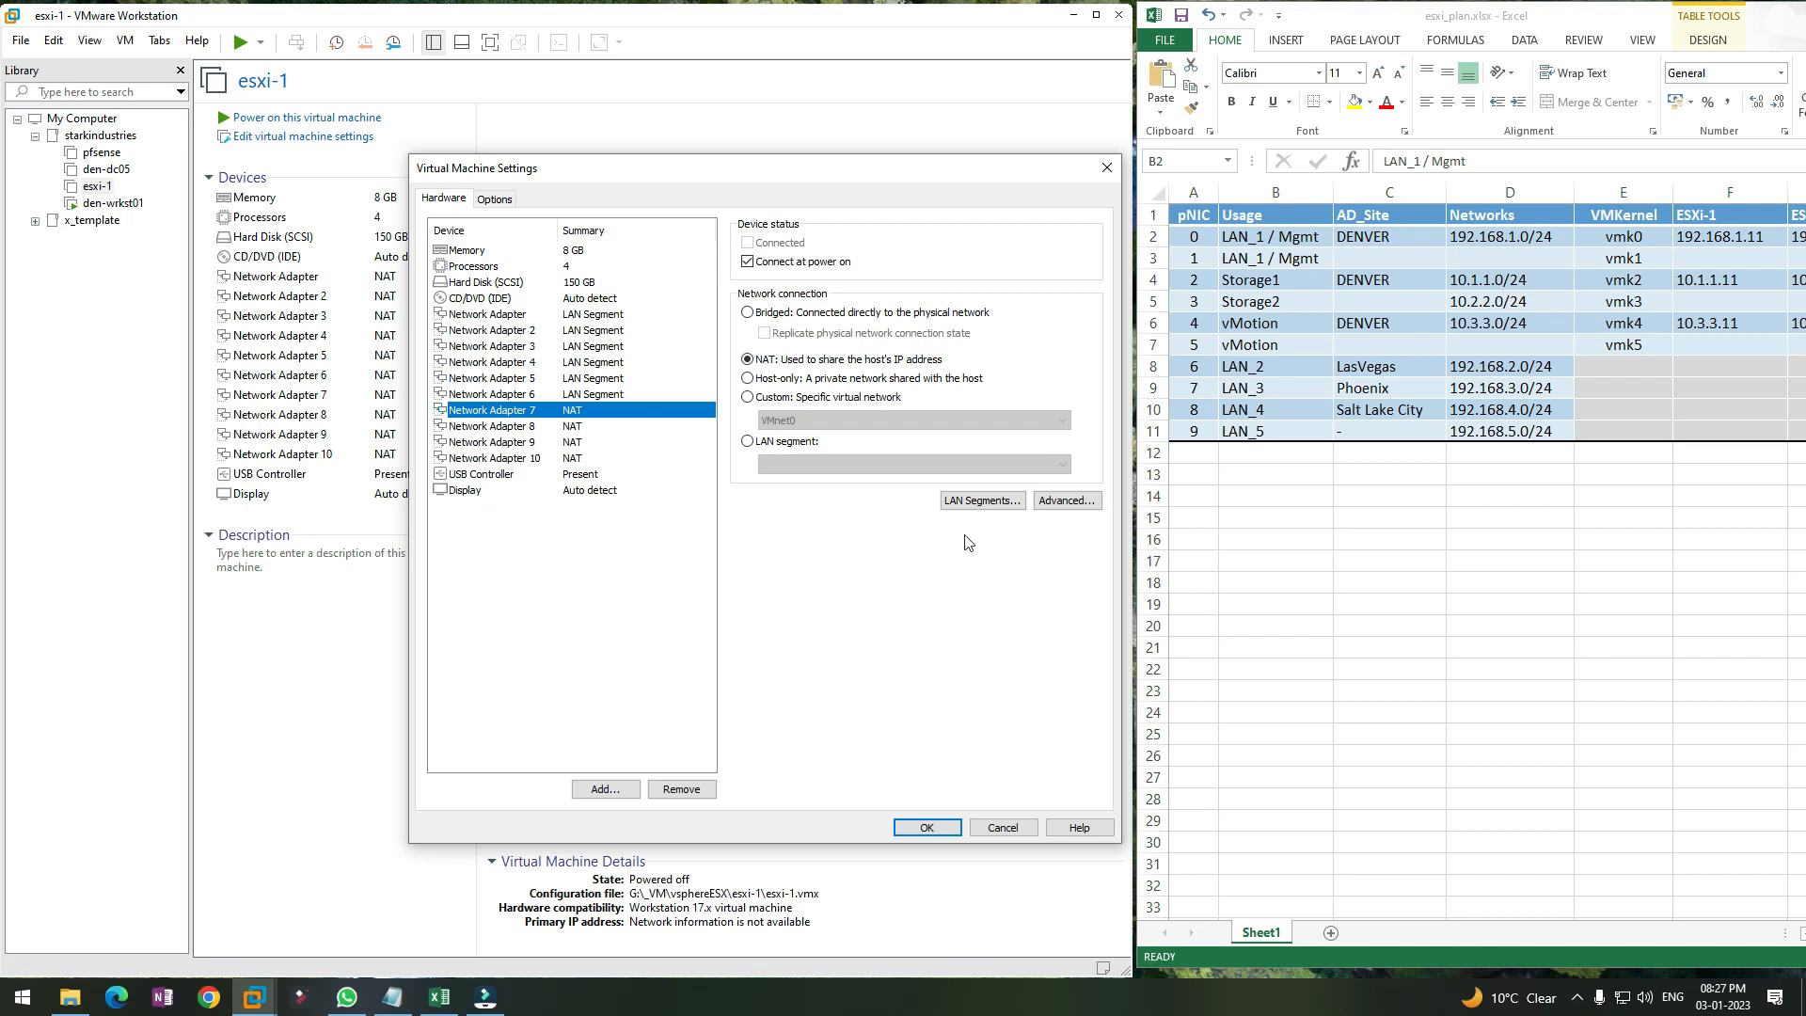
pyautogui.click(966, 502)
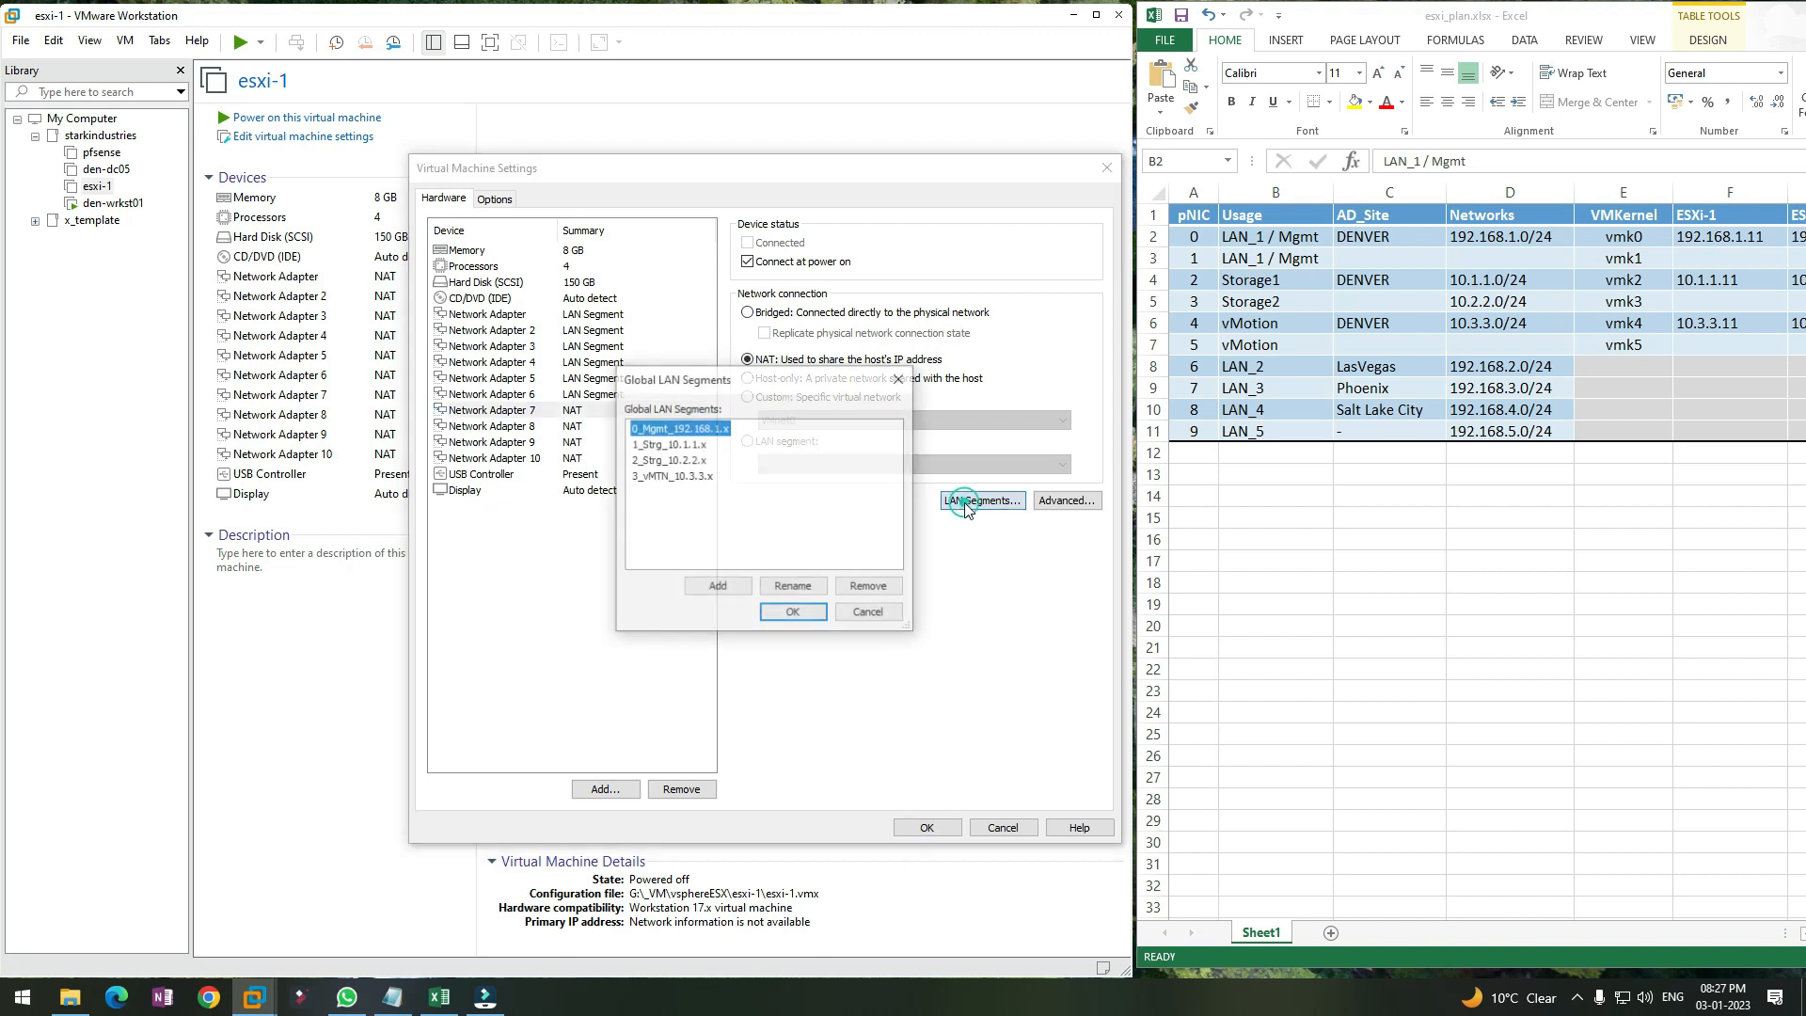
pyautogui.click(711, 589)
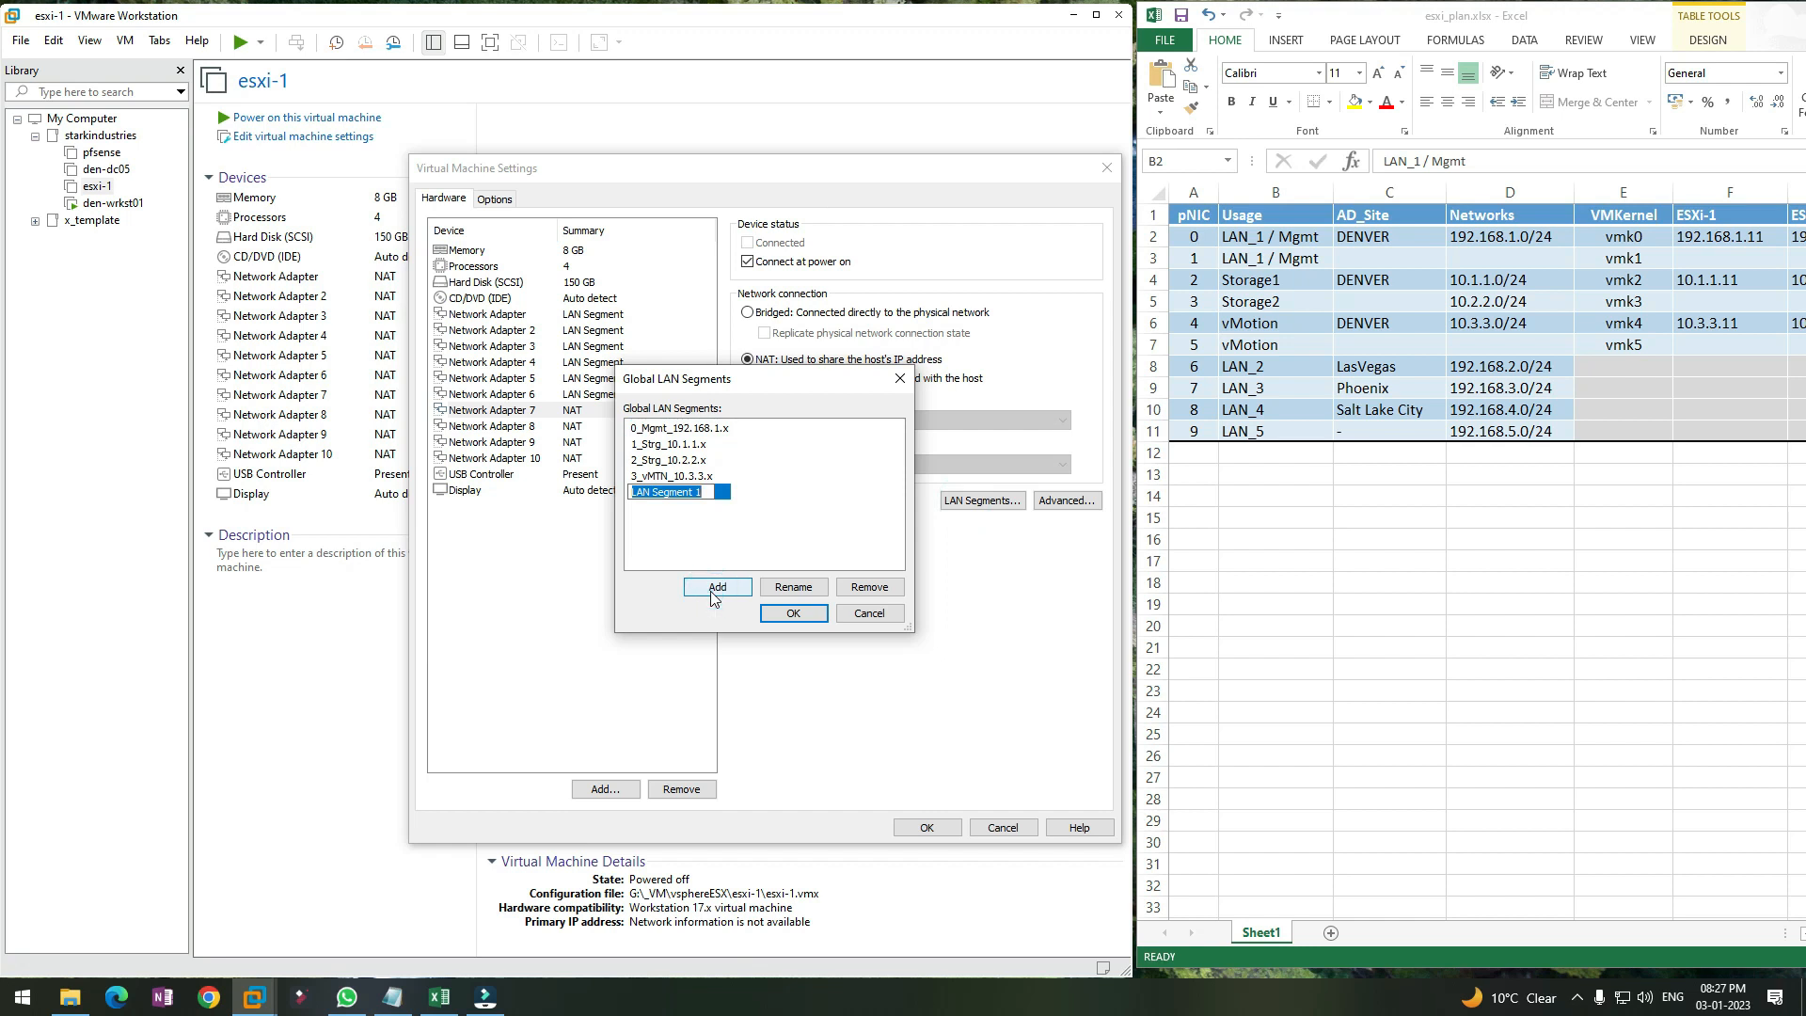
pyautogui.write('4_LasVegas_192.168.2.x')
pyautogui.press('Return')
pyautogui.click(716, 587)
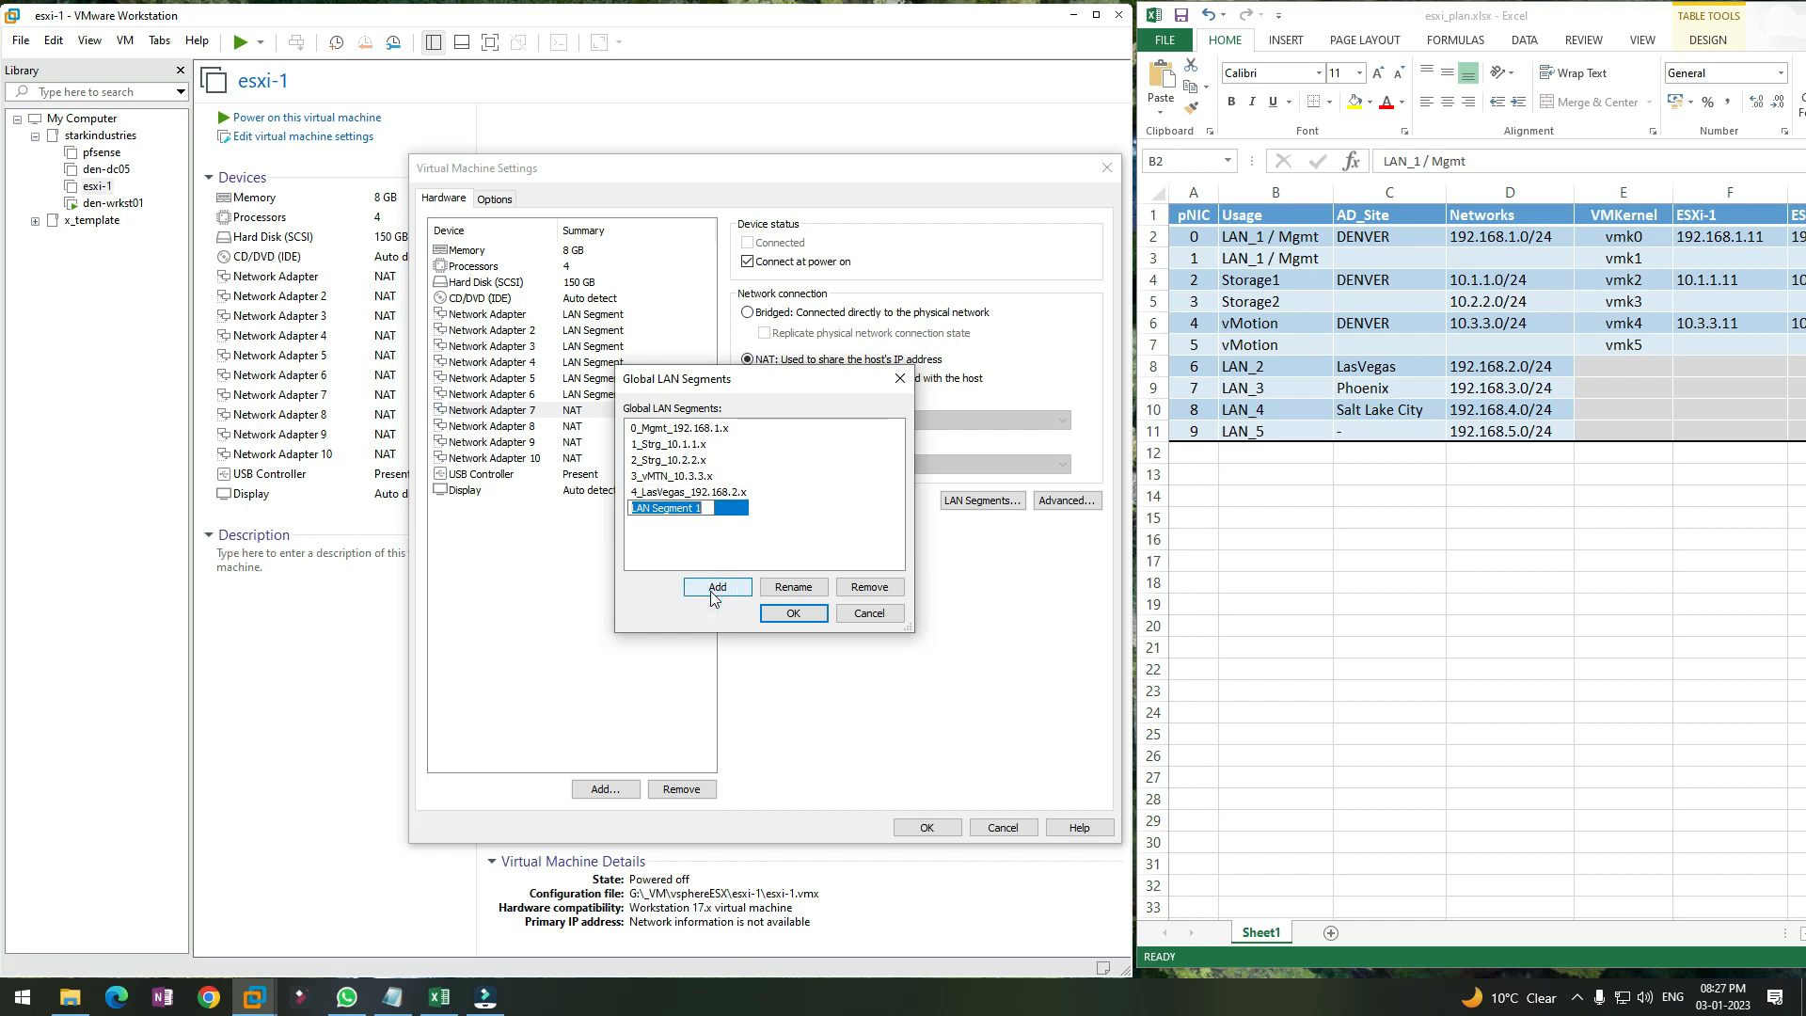
pyautogui.write('5_Phoenix_192.168.3.x')
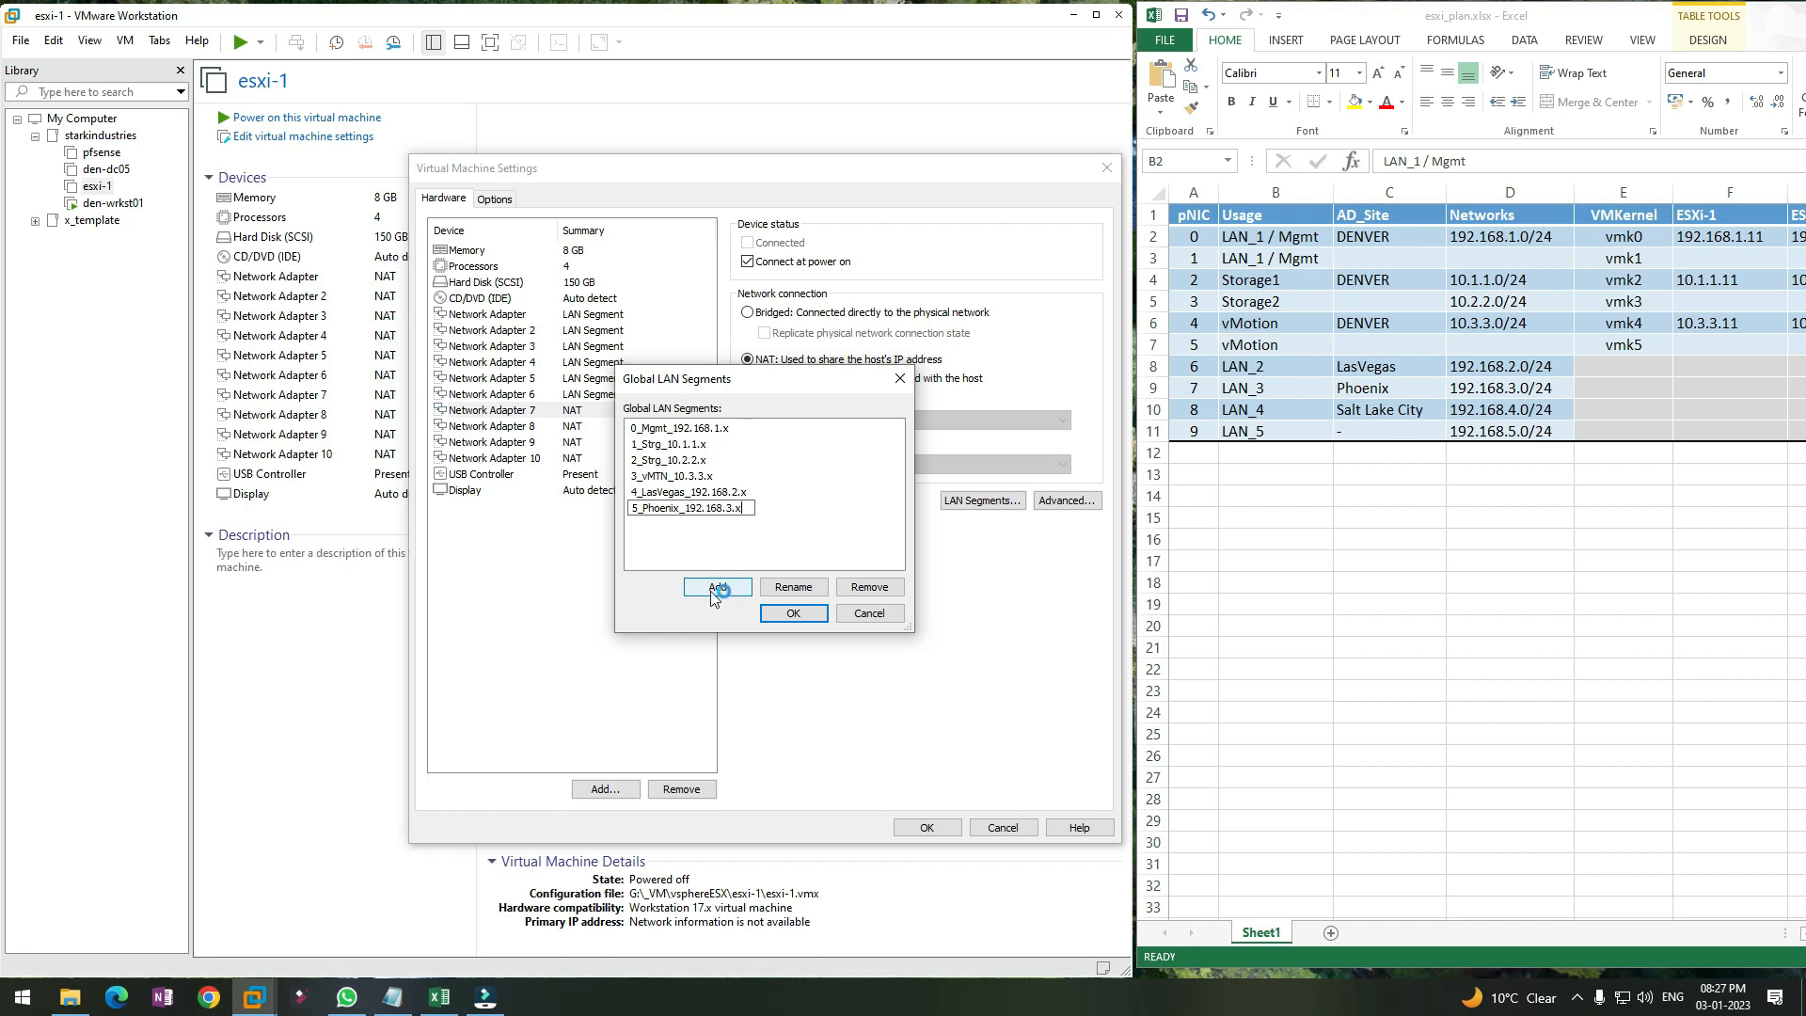
# Add the global LAN segments 6_SaltLakeCity_192.168.4.x and 7_TempNetwork_192.168.5.x and save the segment list
pyautogui.click(711, 593)
pyautogui.write('6')
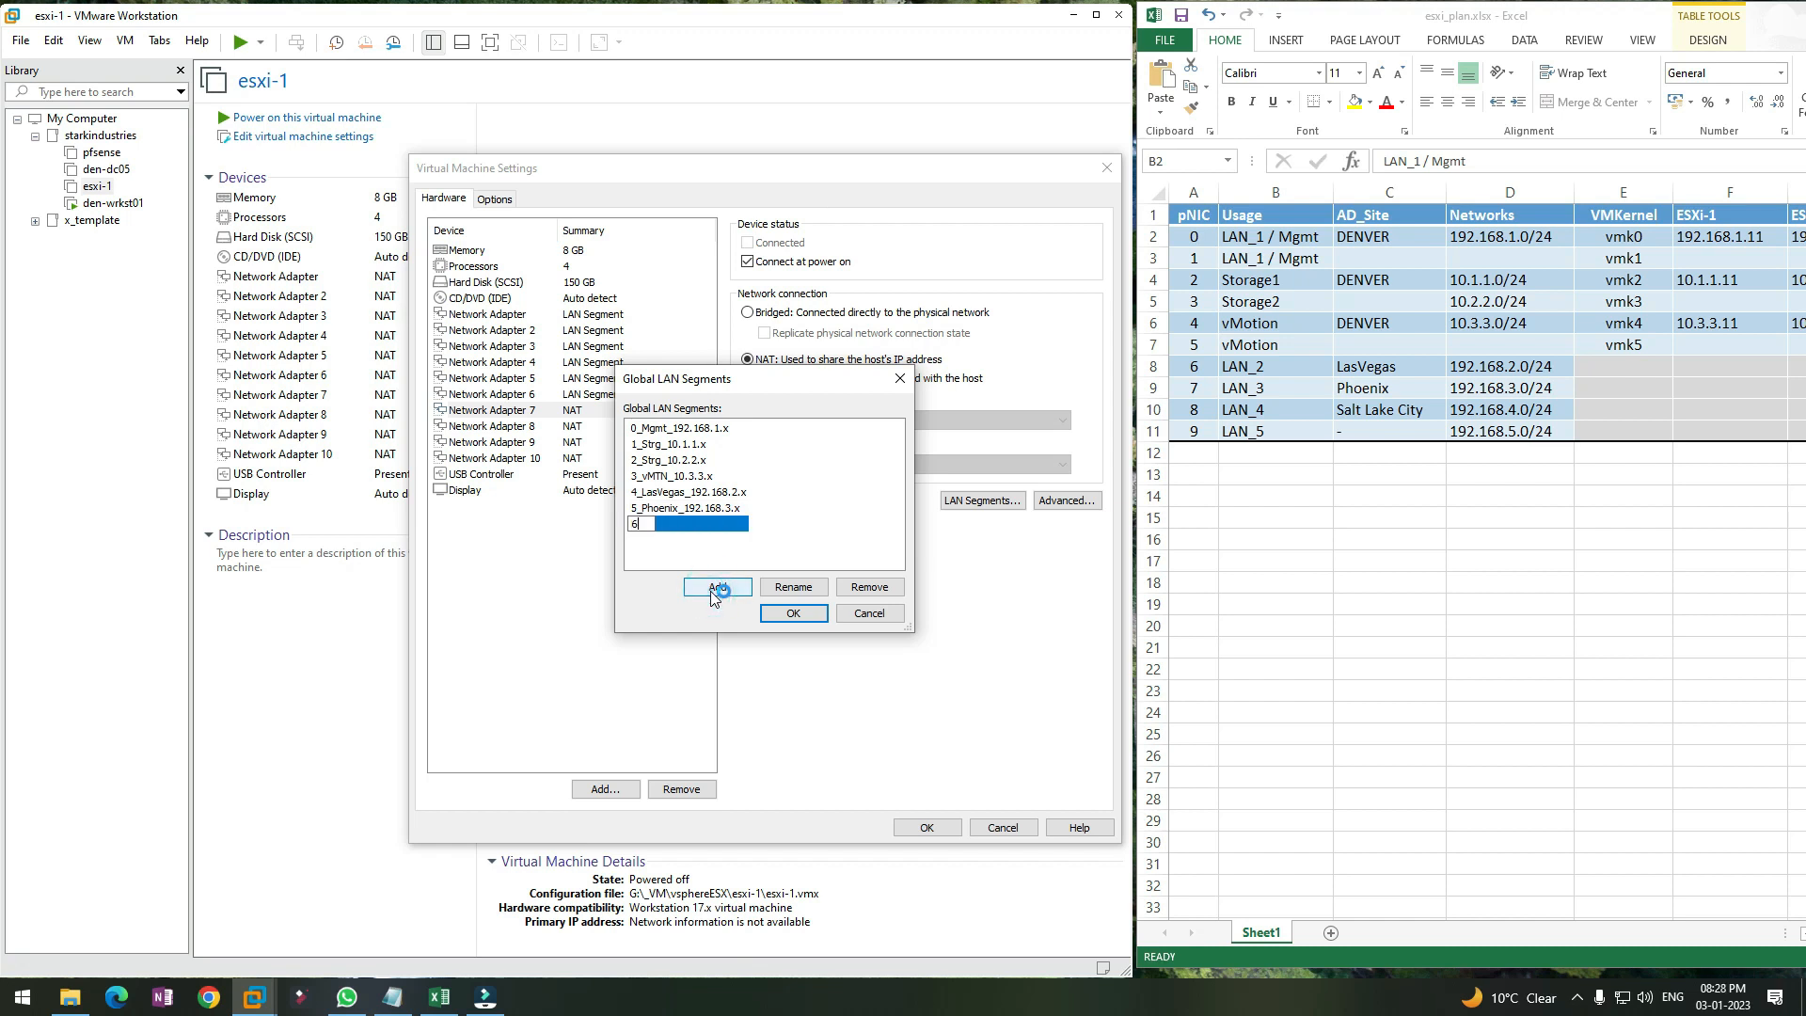
pyautogui.write('_')
pyautogui.write('SaltLakeCity_192.168.4.x')
pyautogui.click(715, 587)
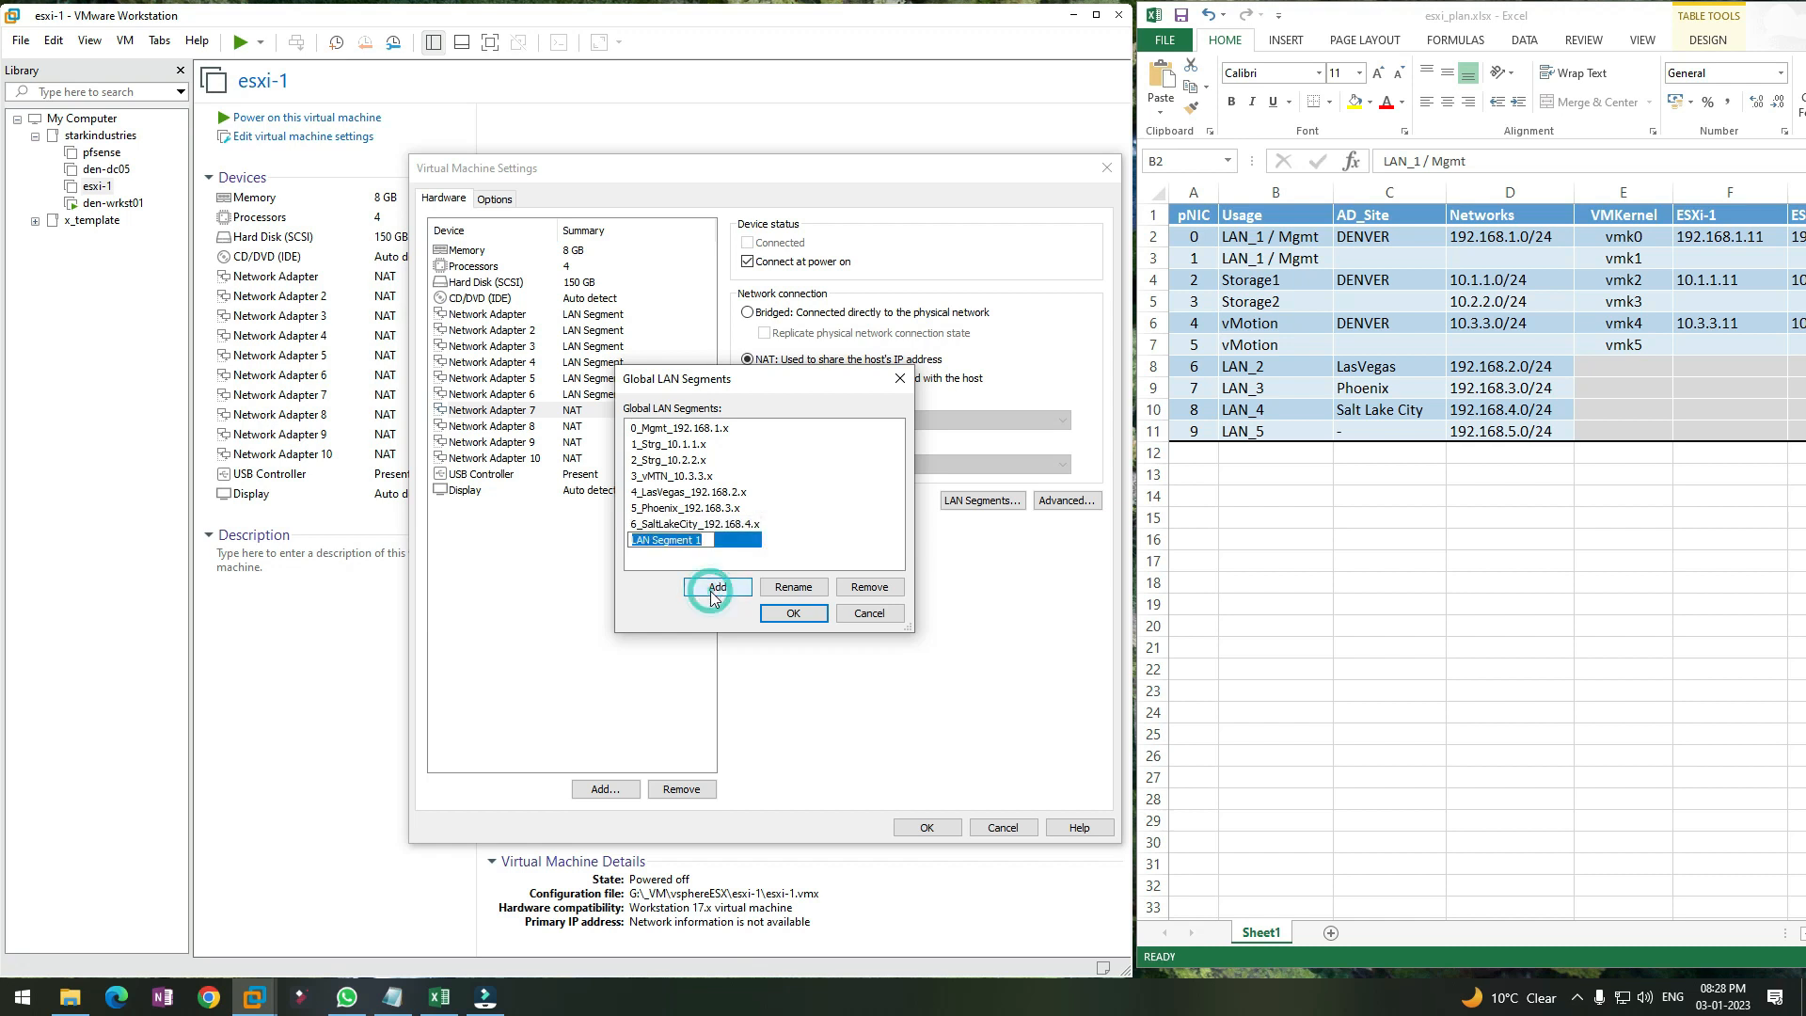
pyautogui.write('7')
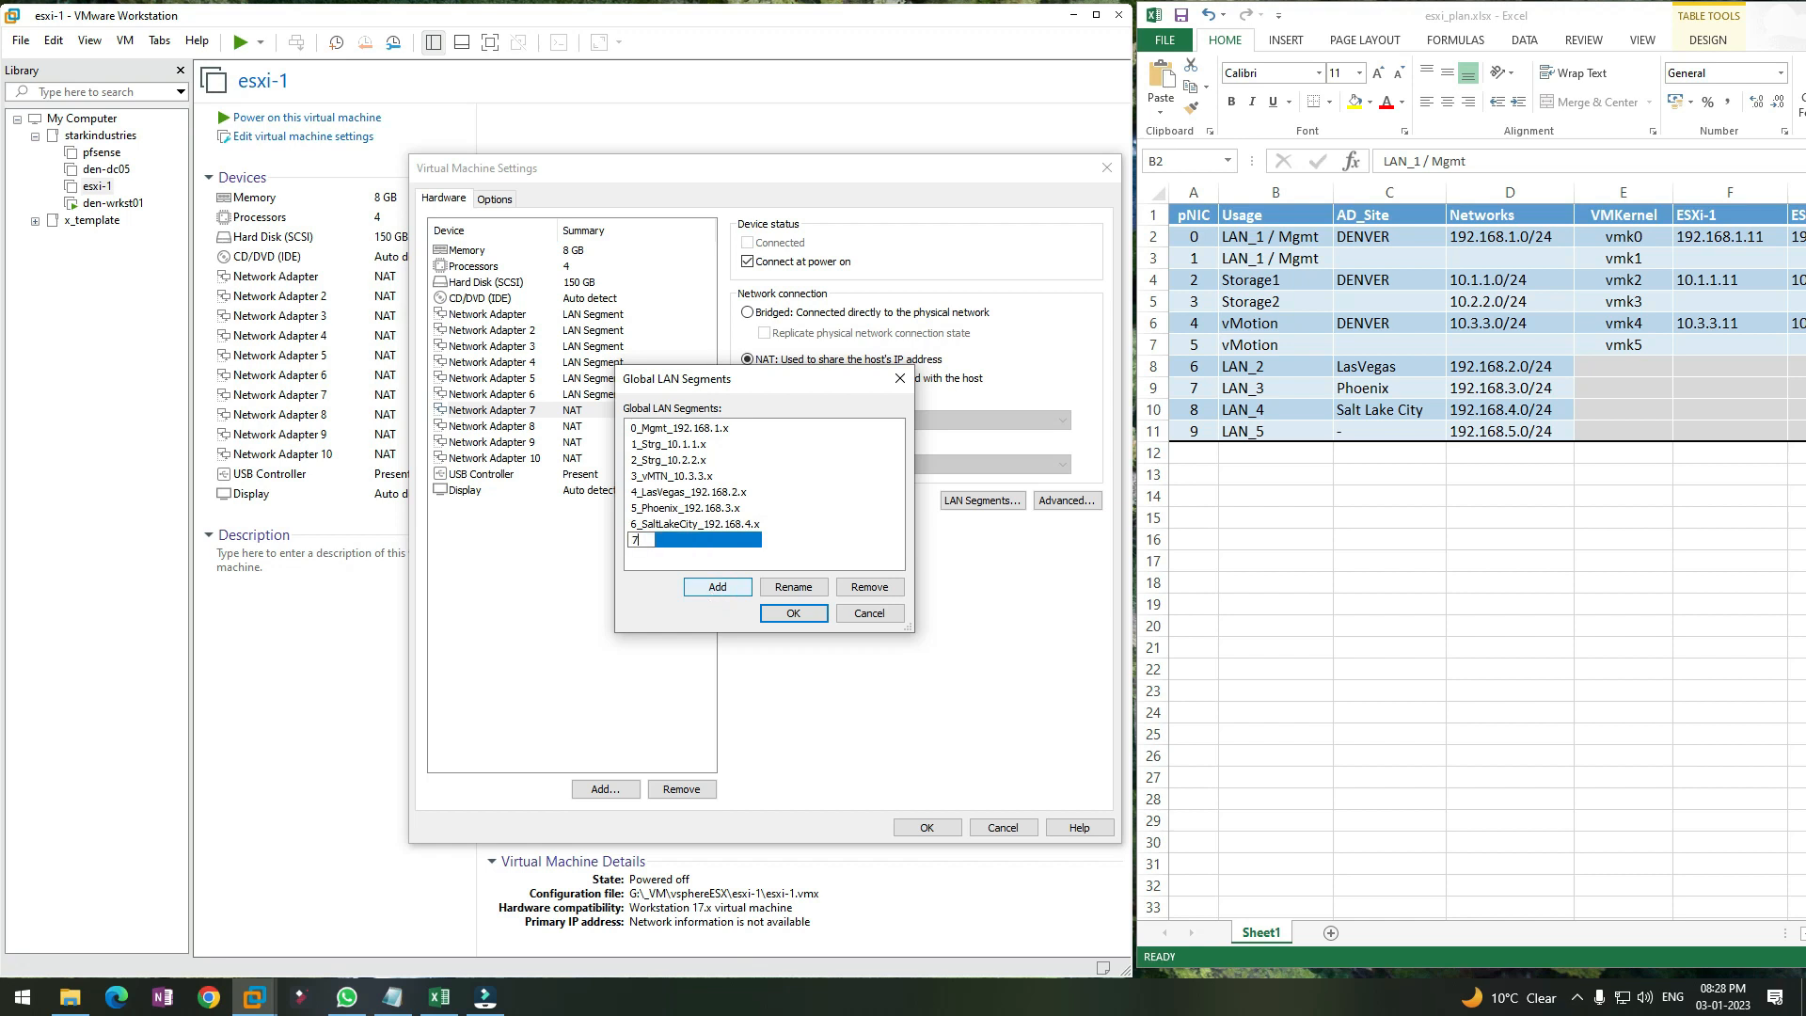
pyautogui.write('_TempNetwork_192.168.5.x')
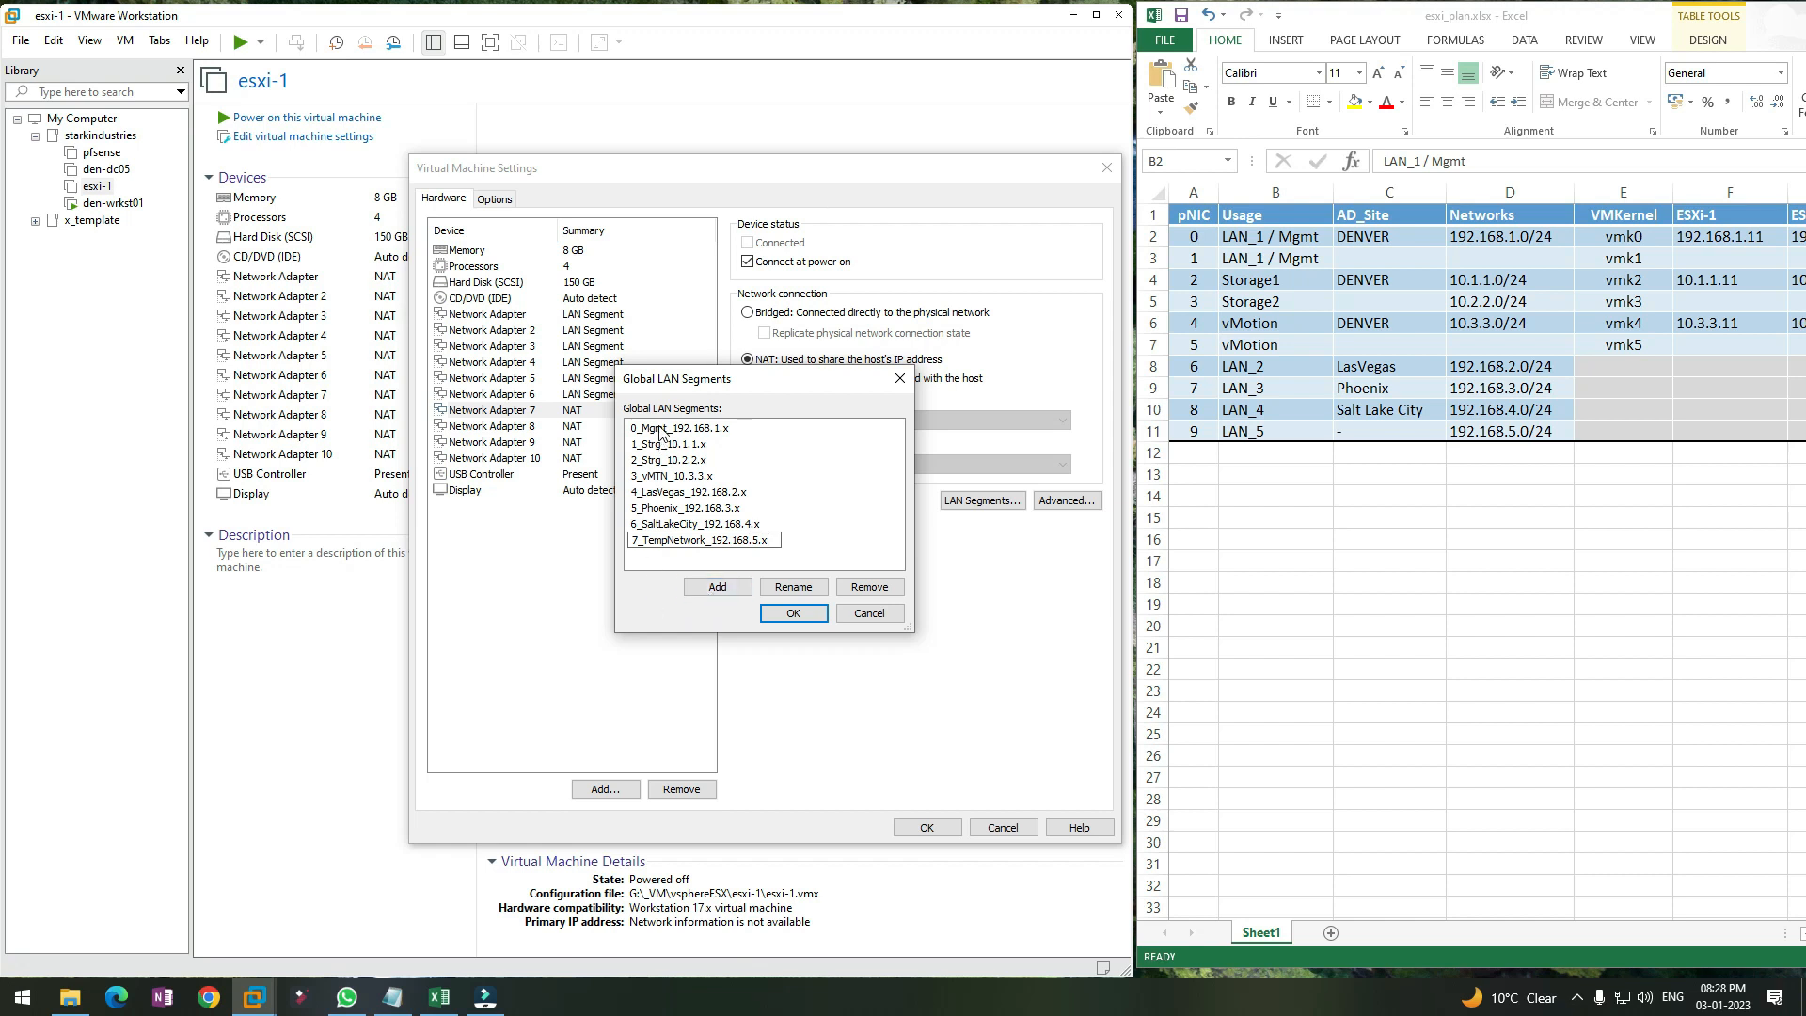
pyautogui.press('Return')
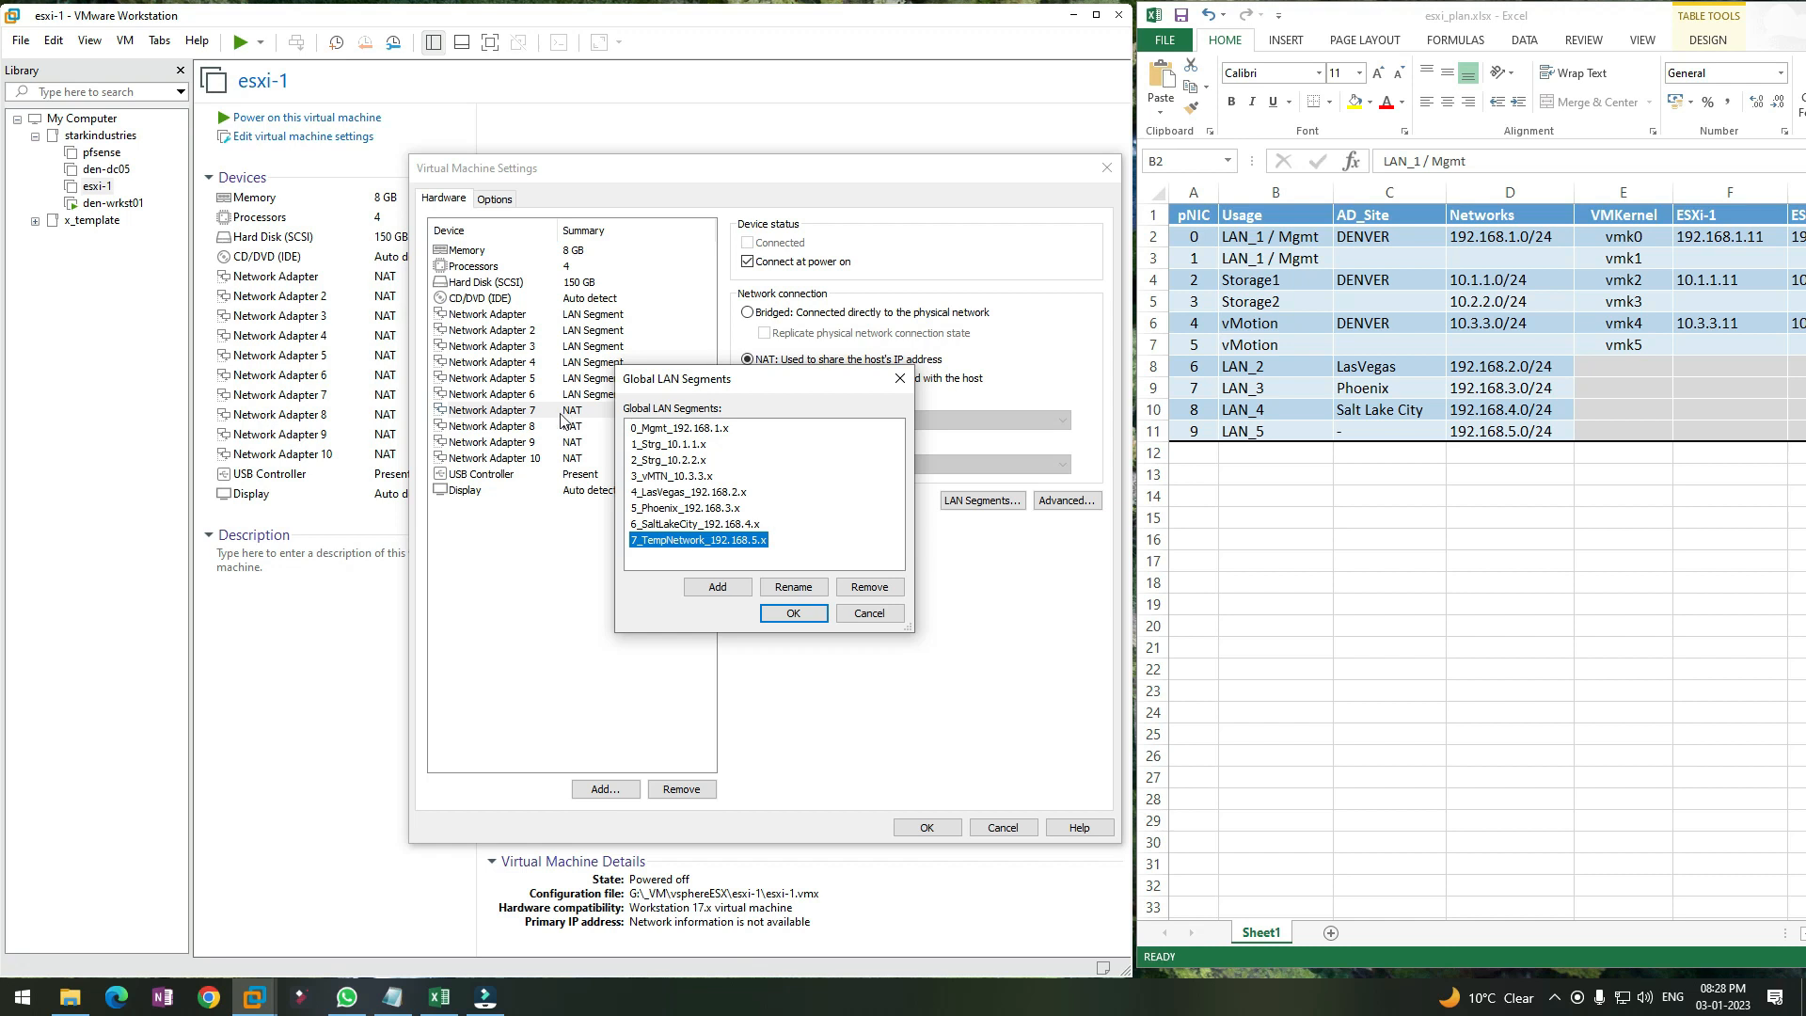
pyautogui.click(766, 615)
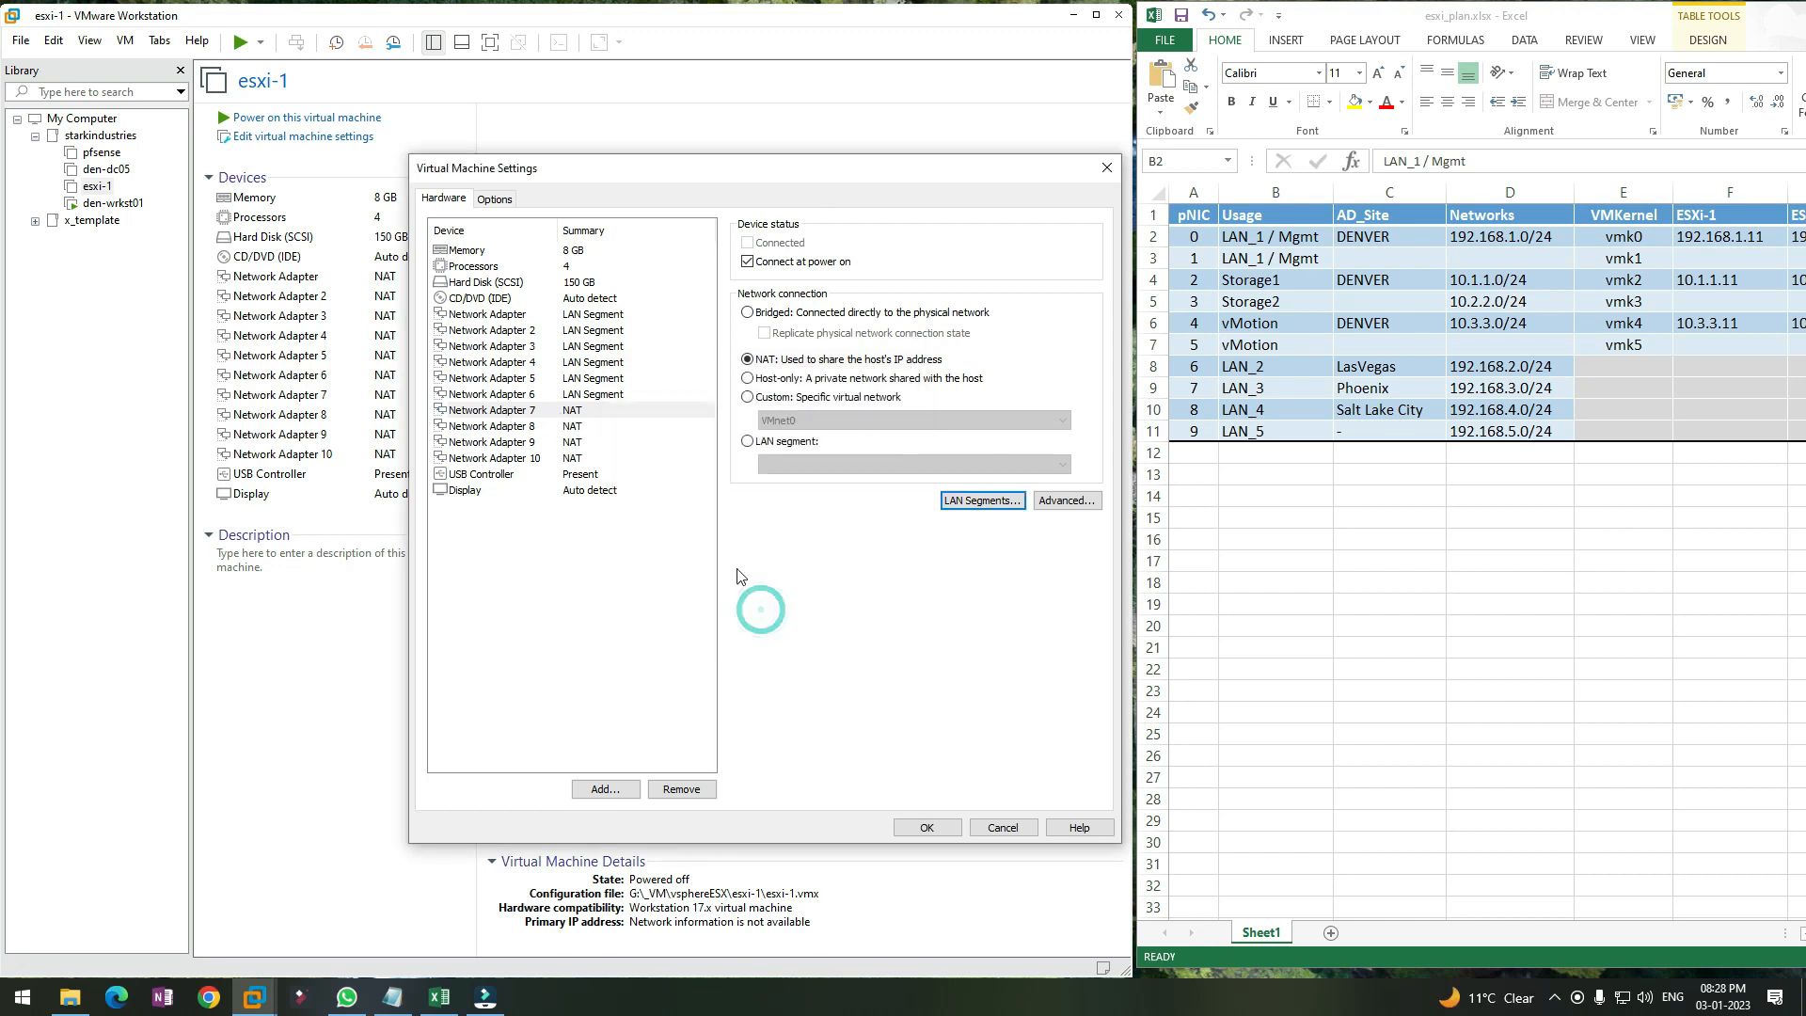
# Check the LasVegas entry in the plan and connect Network Adapter 7 to the LAN segment 4_LasVegas_192.168.2.x
pyautogui.click(525, 412)
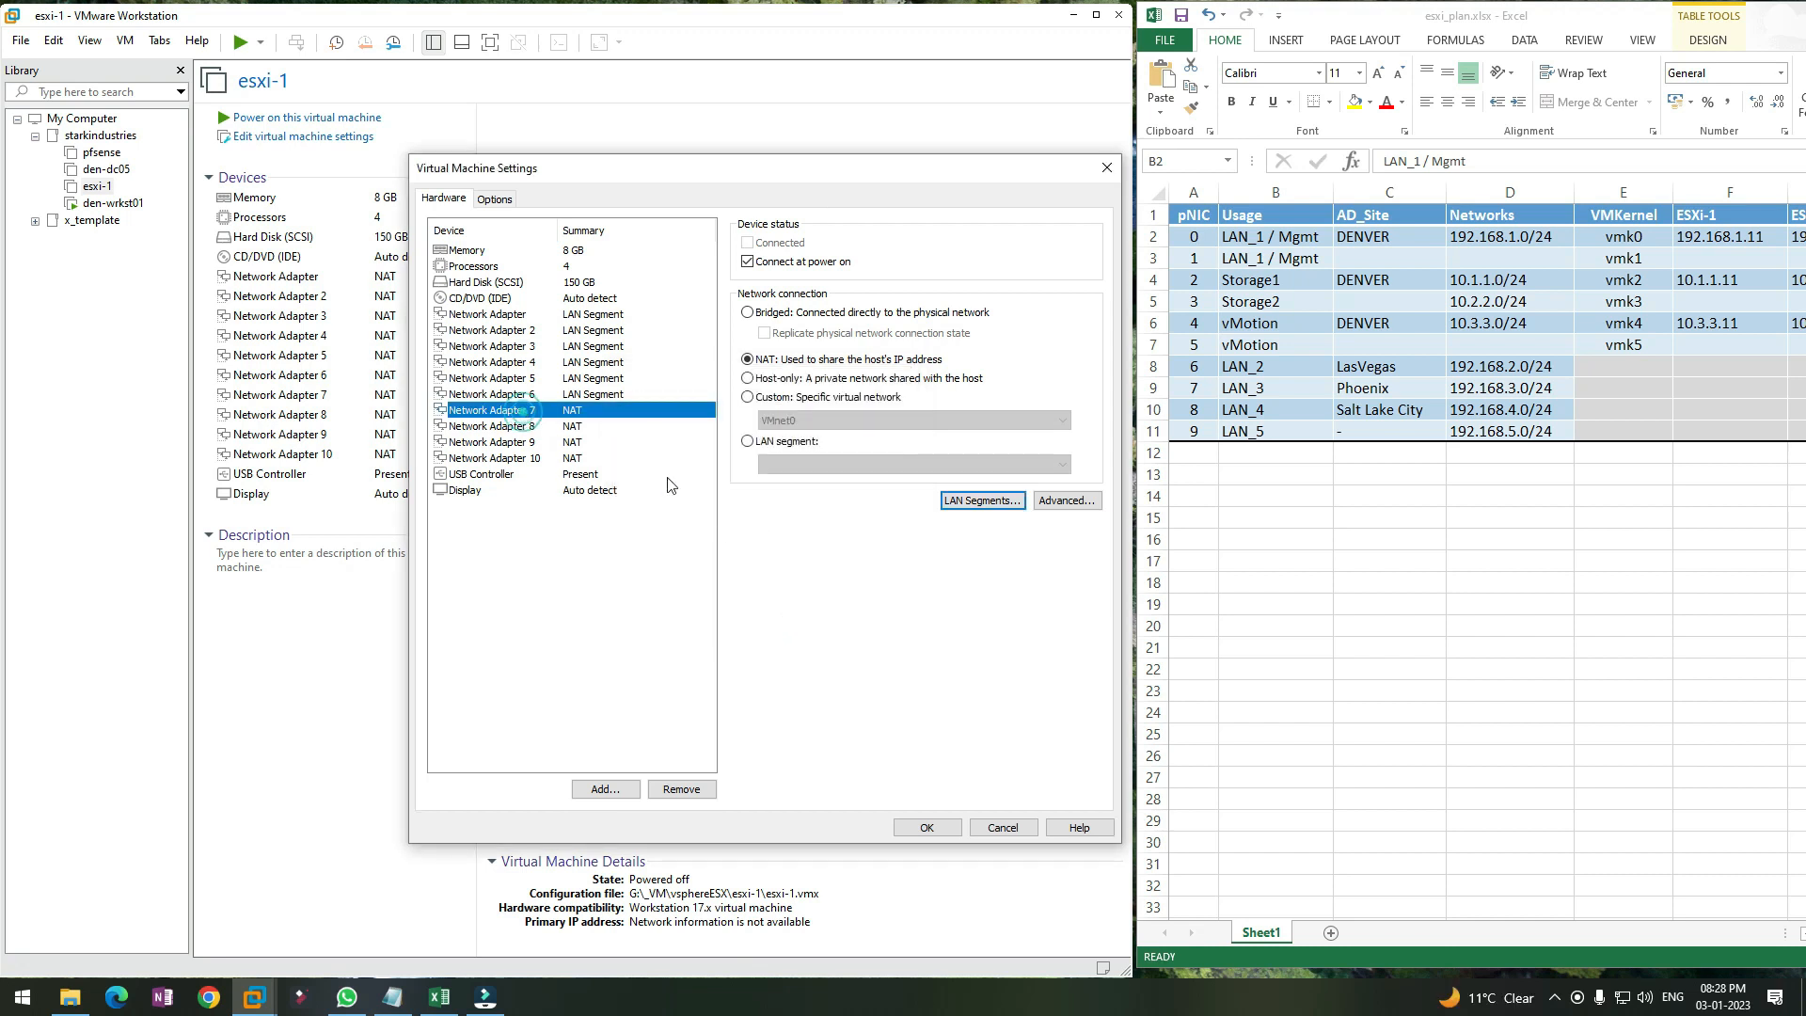
pyautogui.click(1396, 373)
pyautogui.click(1396, 376)
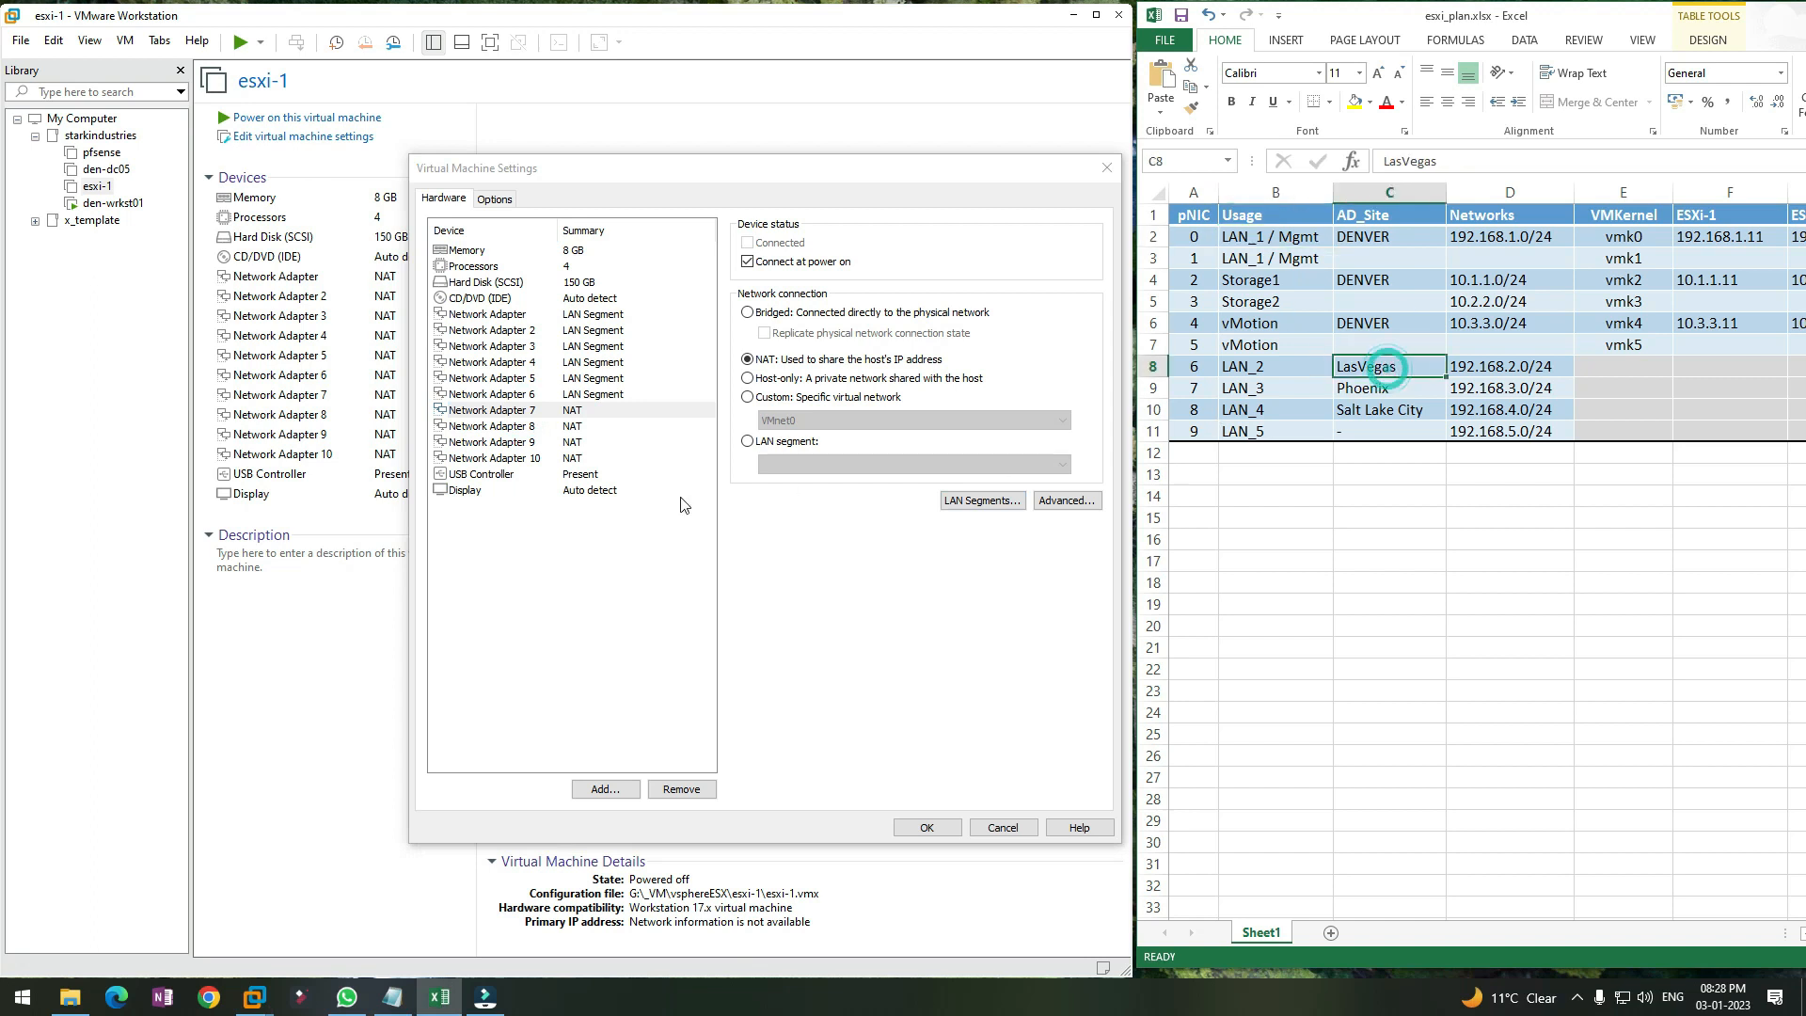
pyautogui.click(777, 442)
pyautogui.click(794, 464)
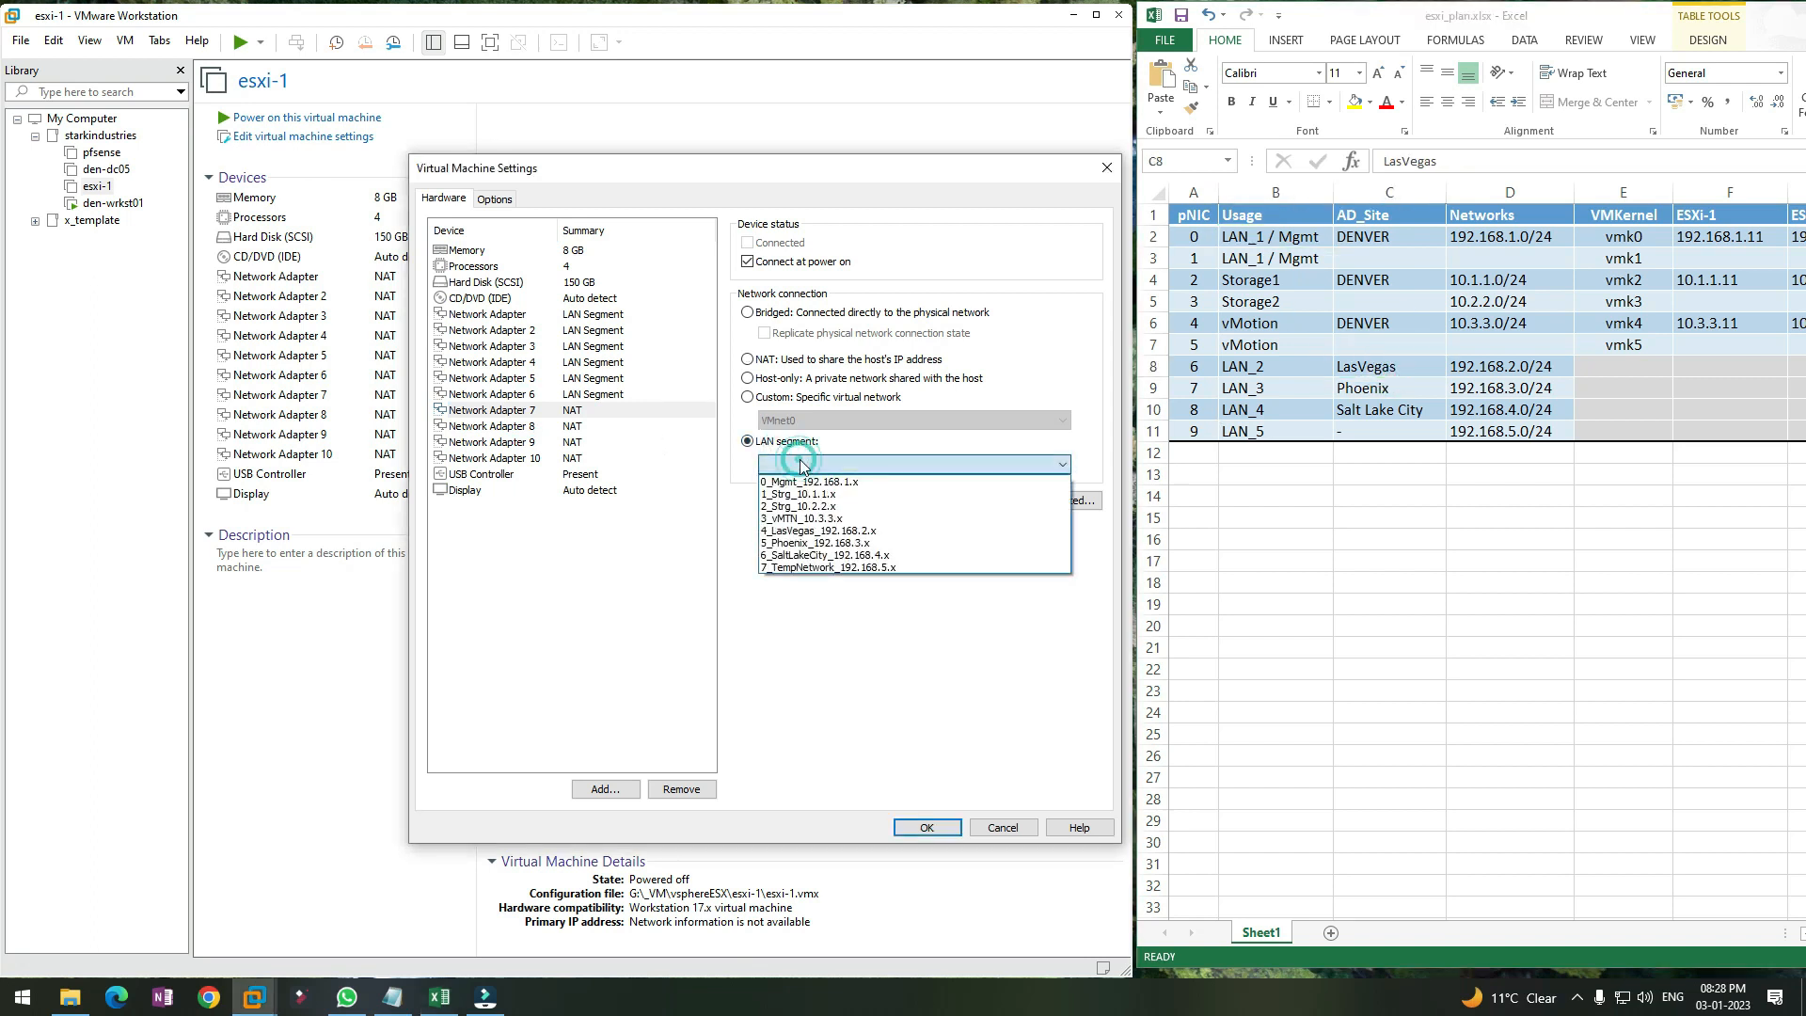
pyautogui.click(806, 530)
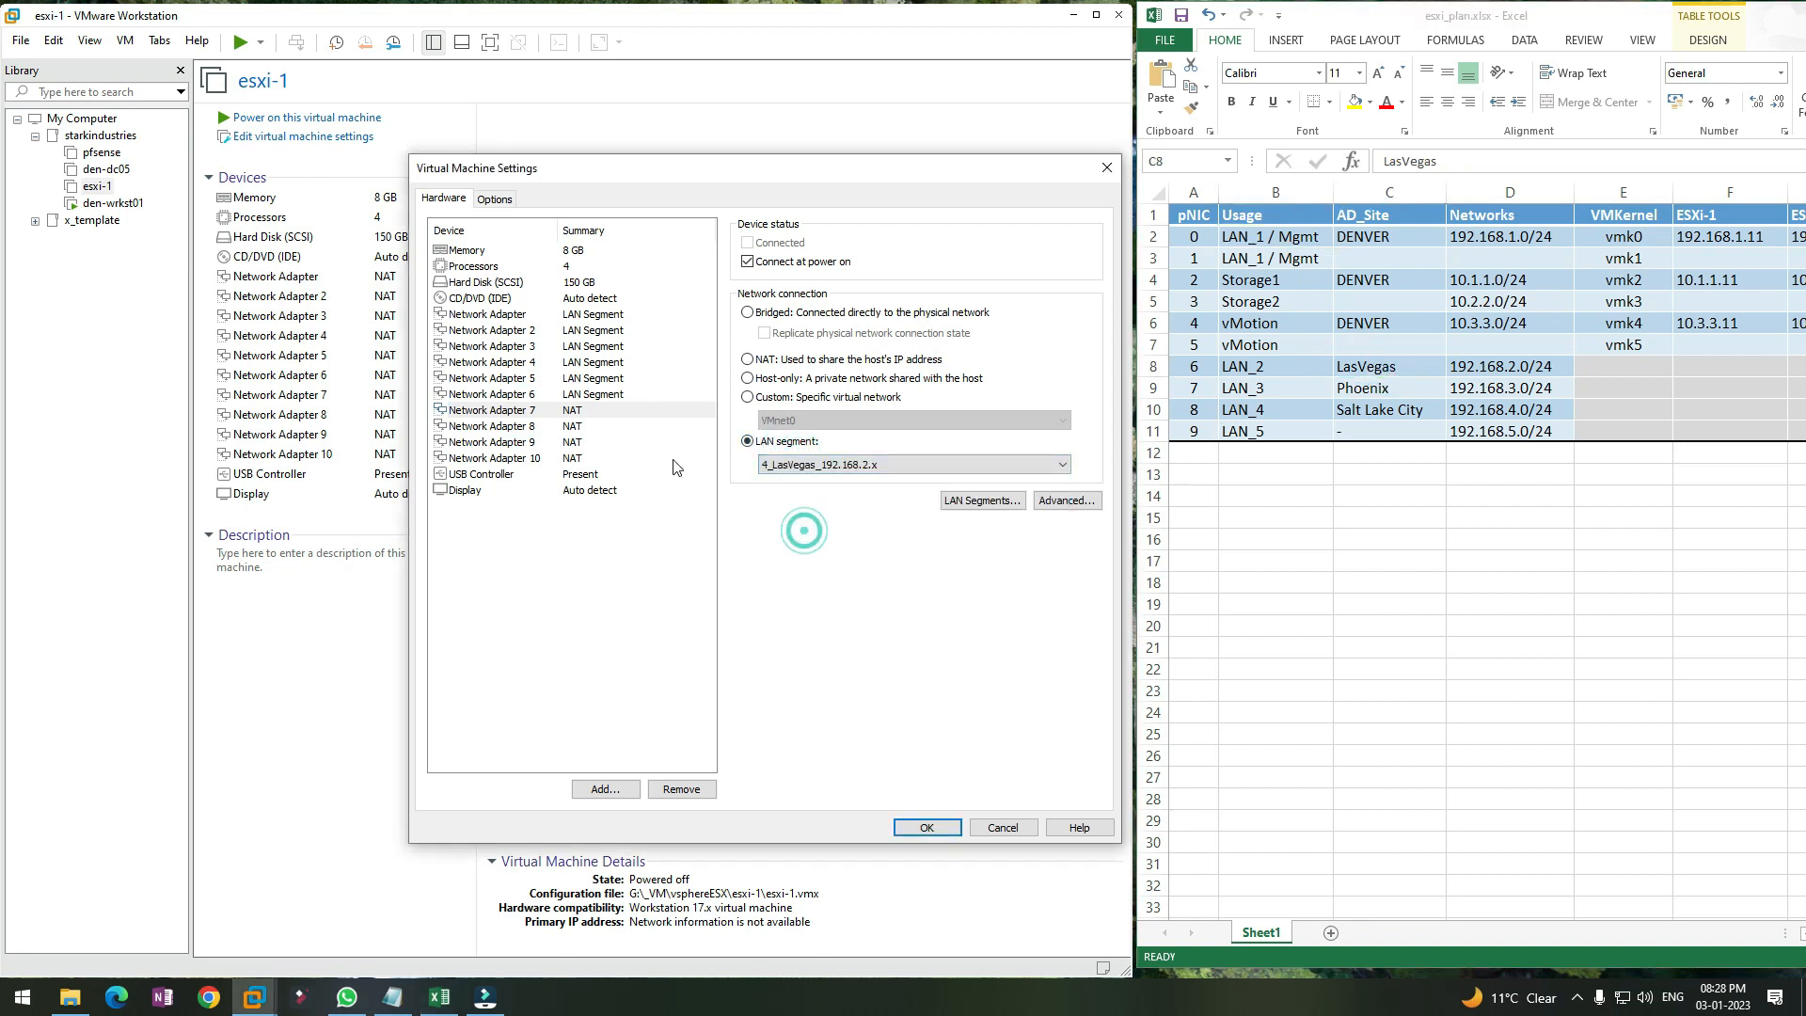
# Try to connect Network Adapter 8 to one of the newly added LAN segments
pyautogui.click(575, 426)
pyautogui.click(787, 445)
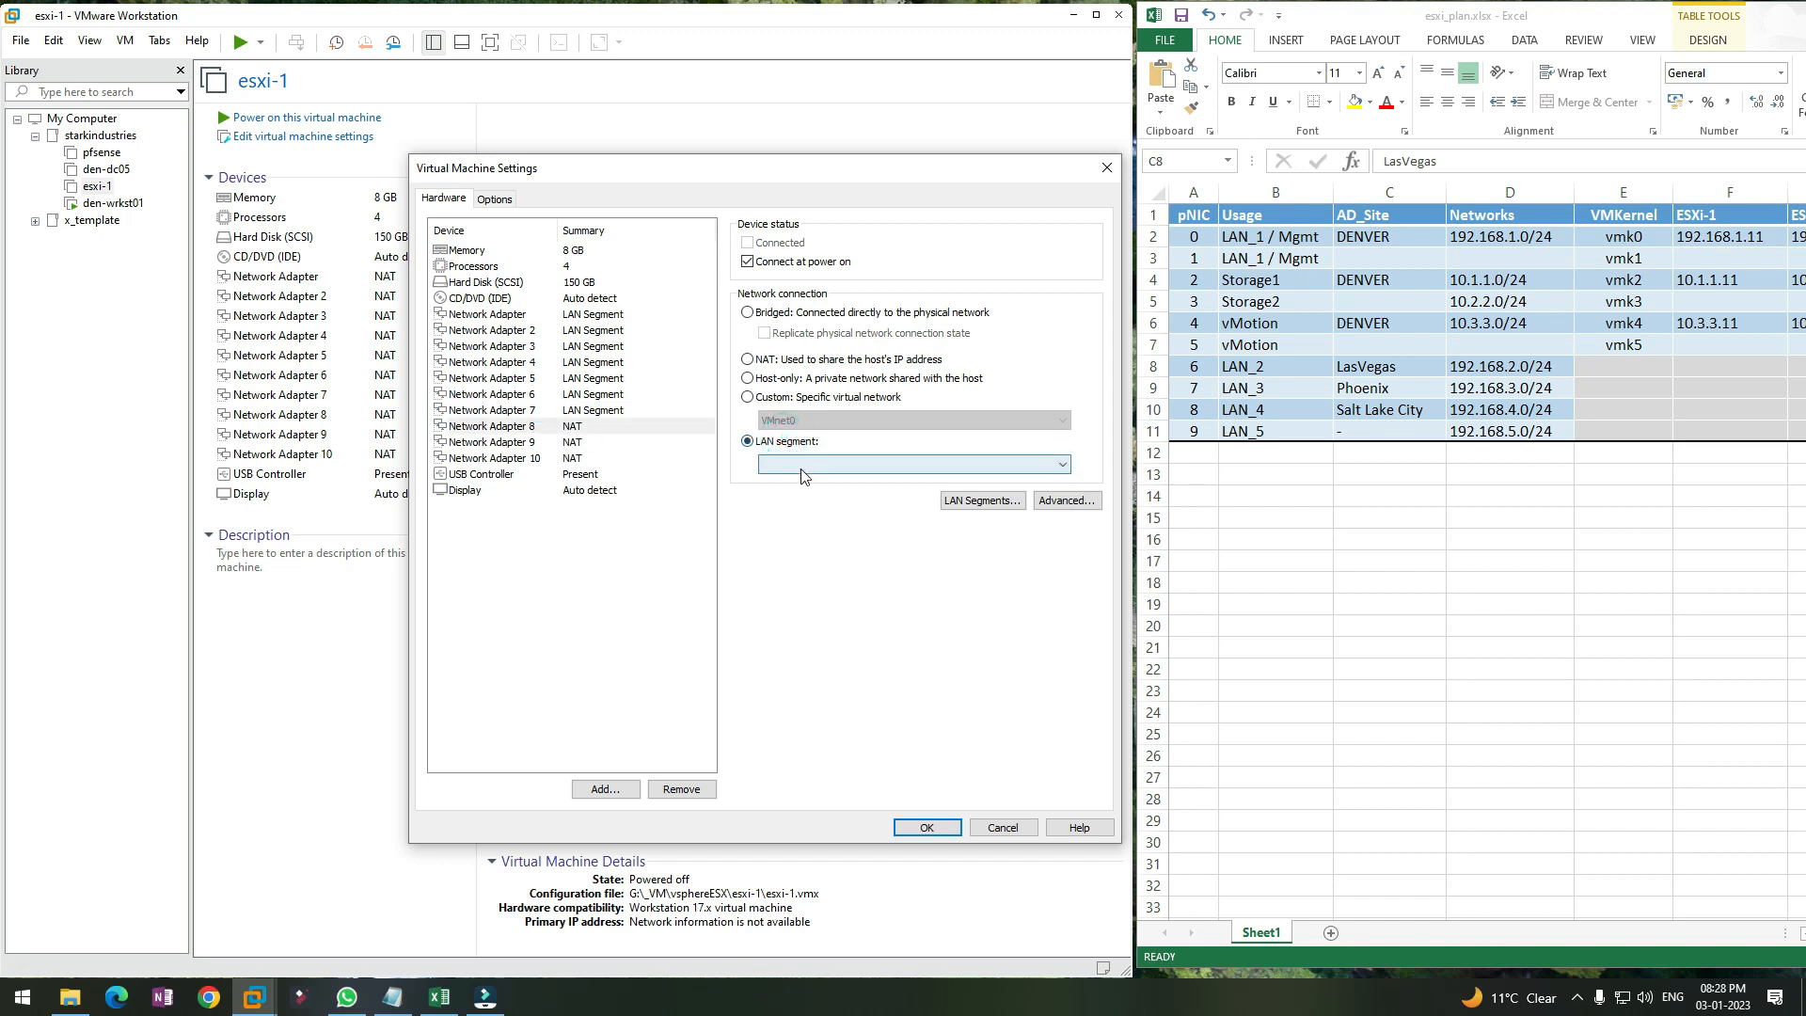
pyautogui.click(802, 467)
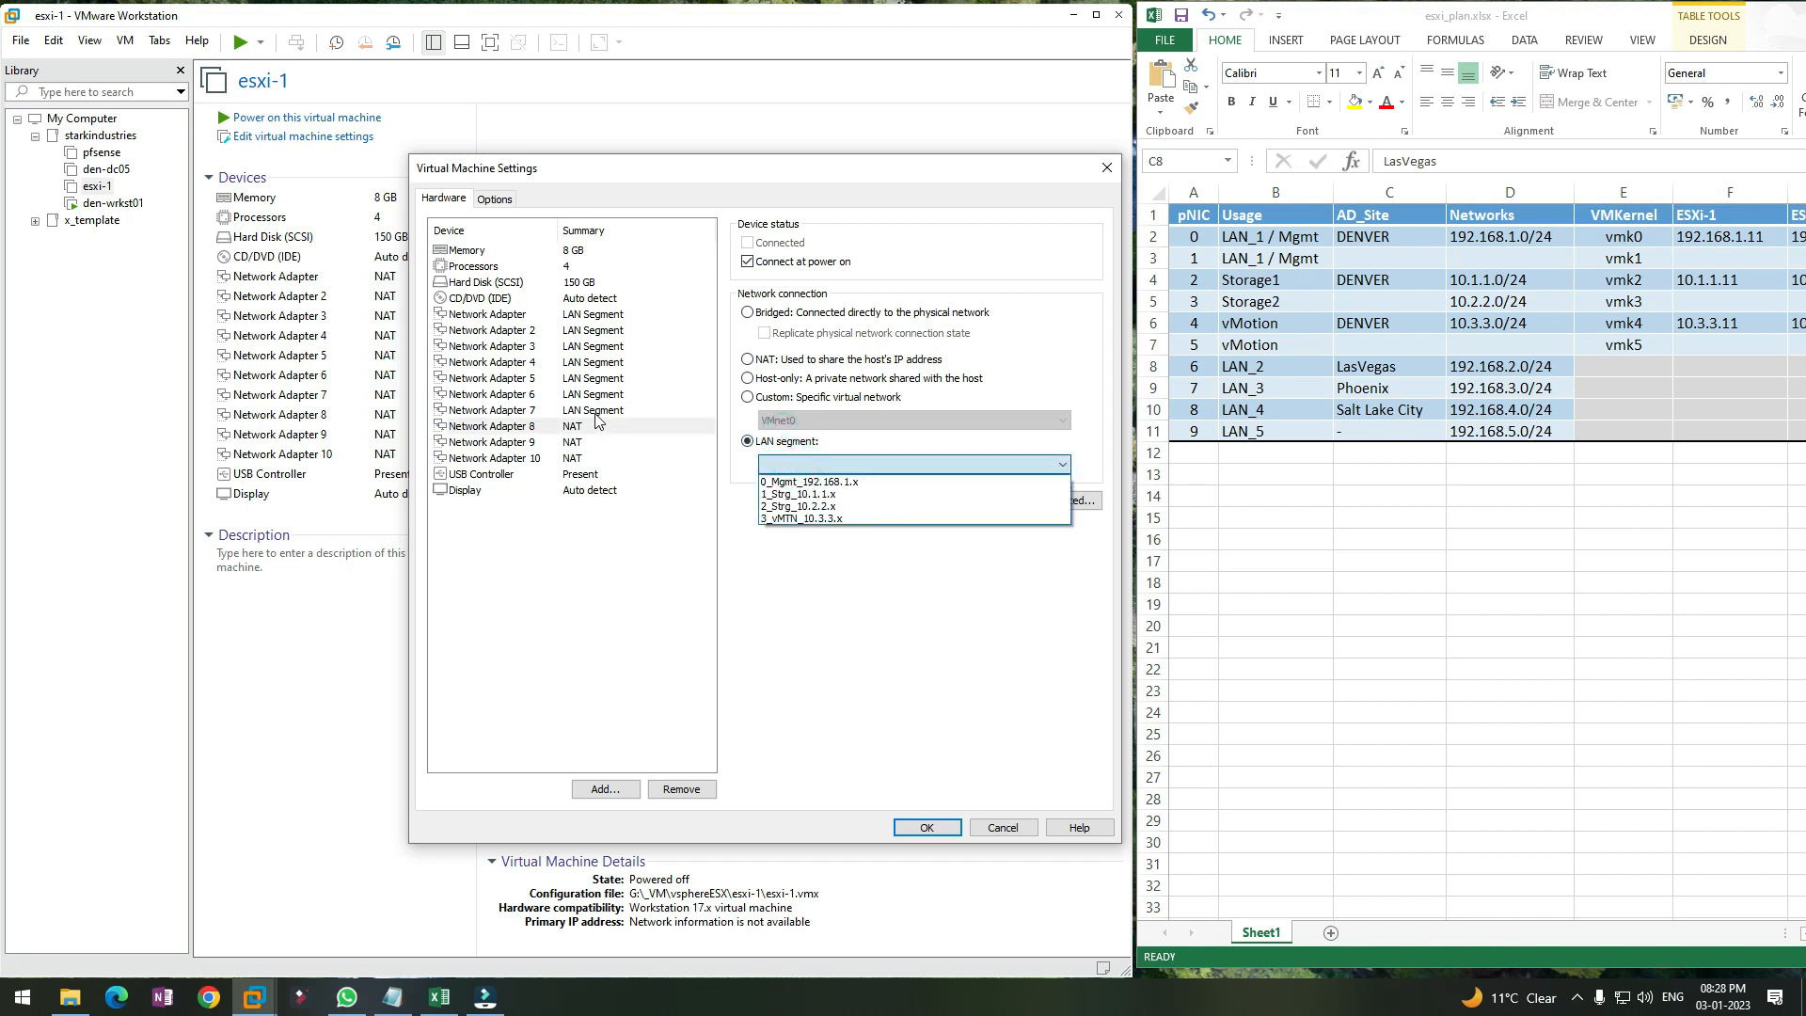
pyautogui.click(577, 428)
pyautogui.click(577, 428)
pyautogui.click(576, 437)
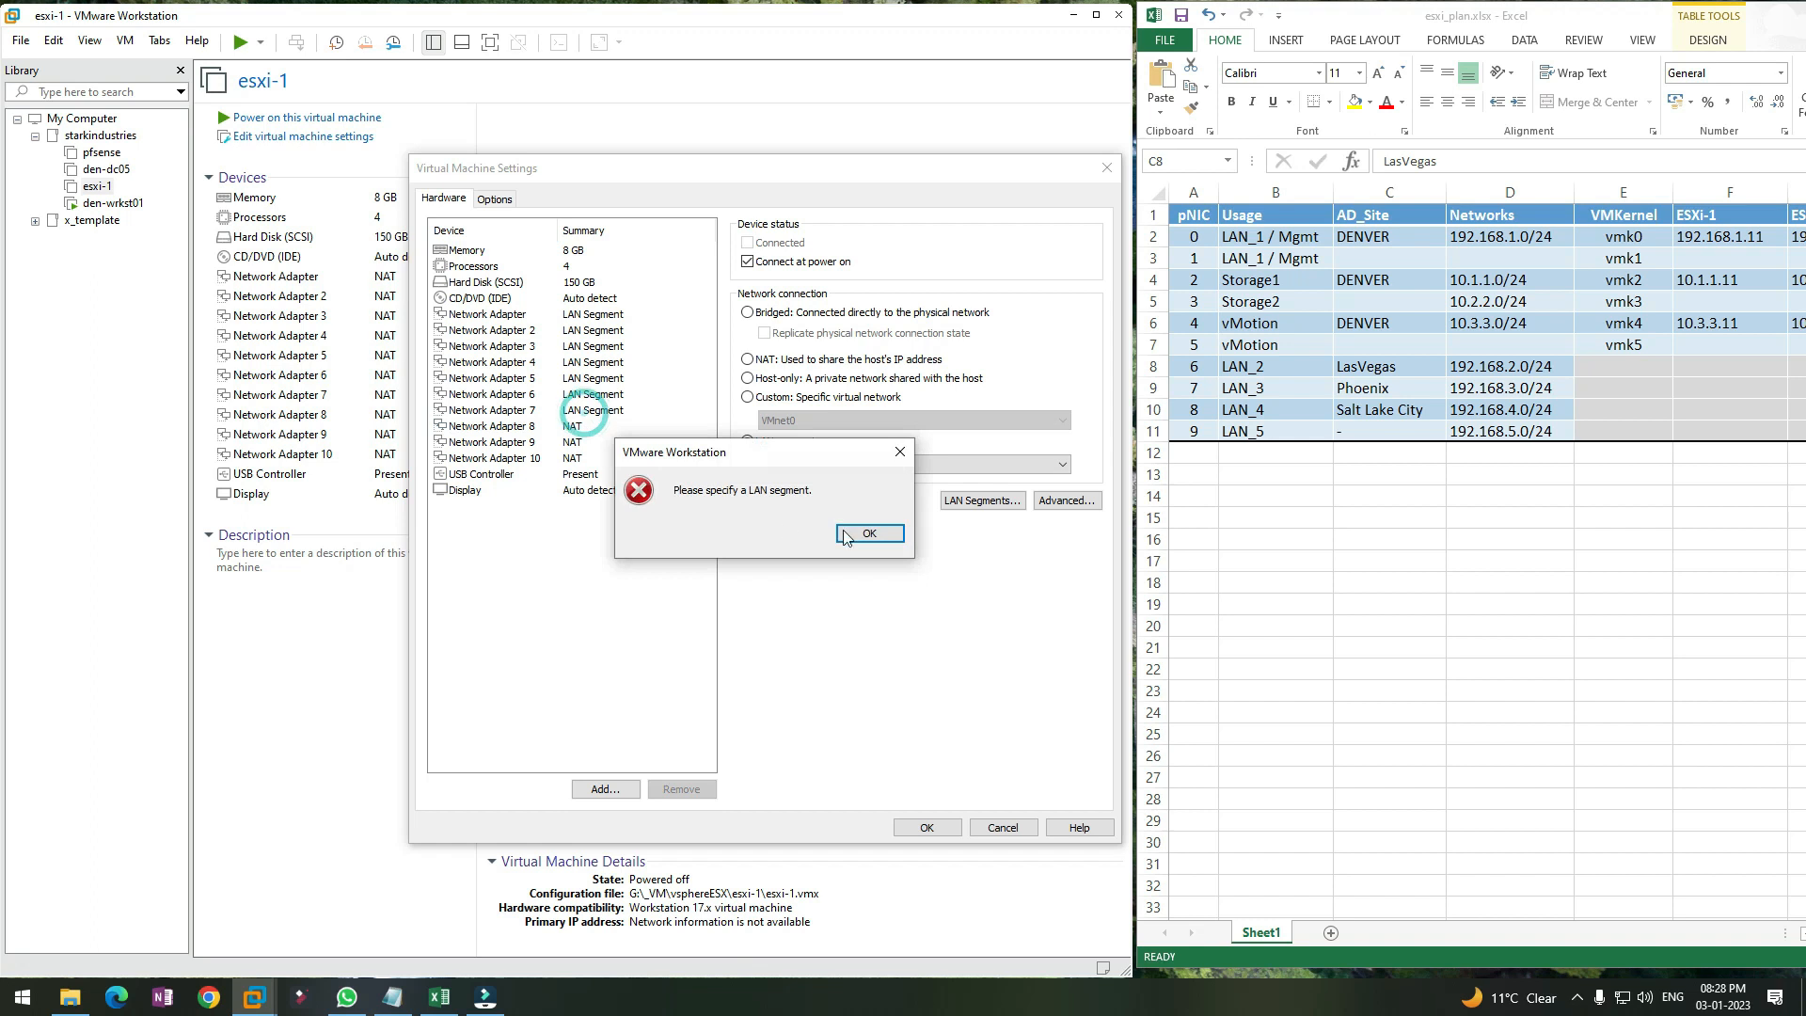
pyautogui.click(890, 537)
pyautogui.click(646, 456)
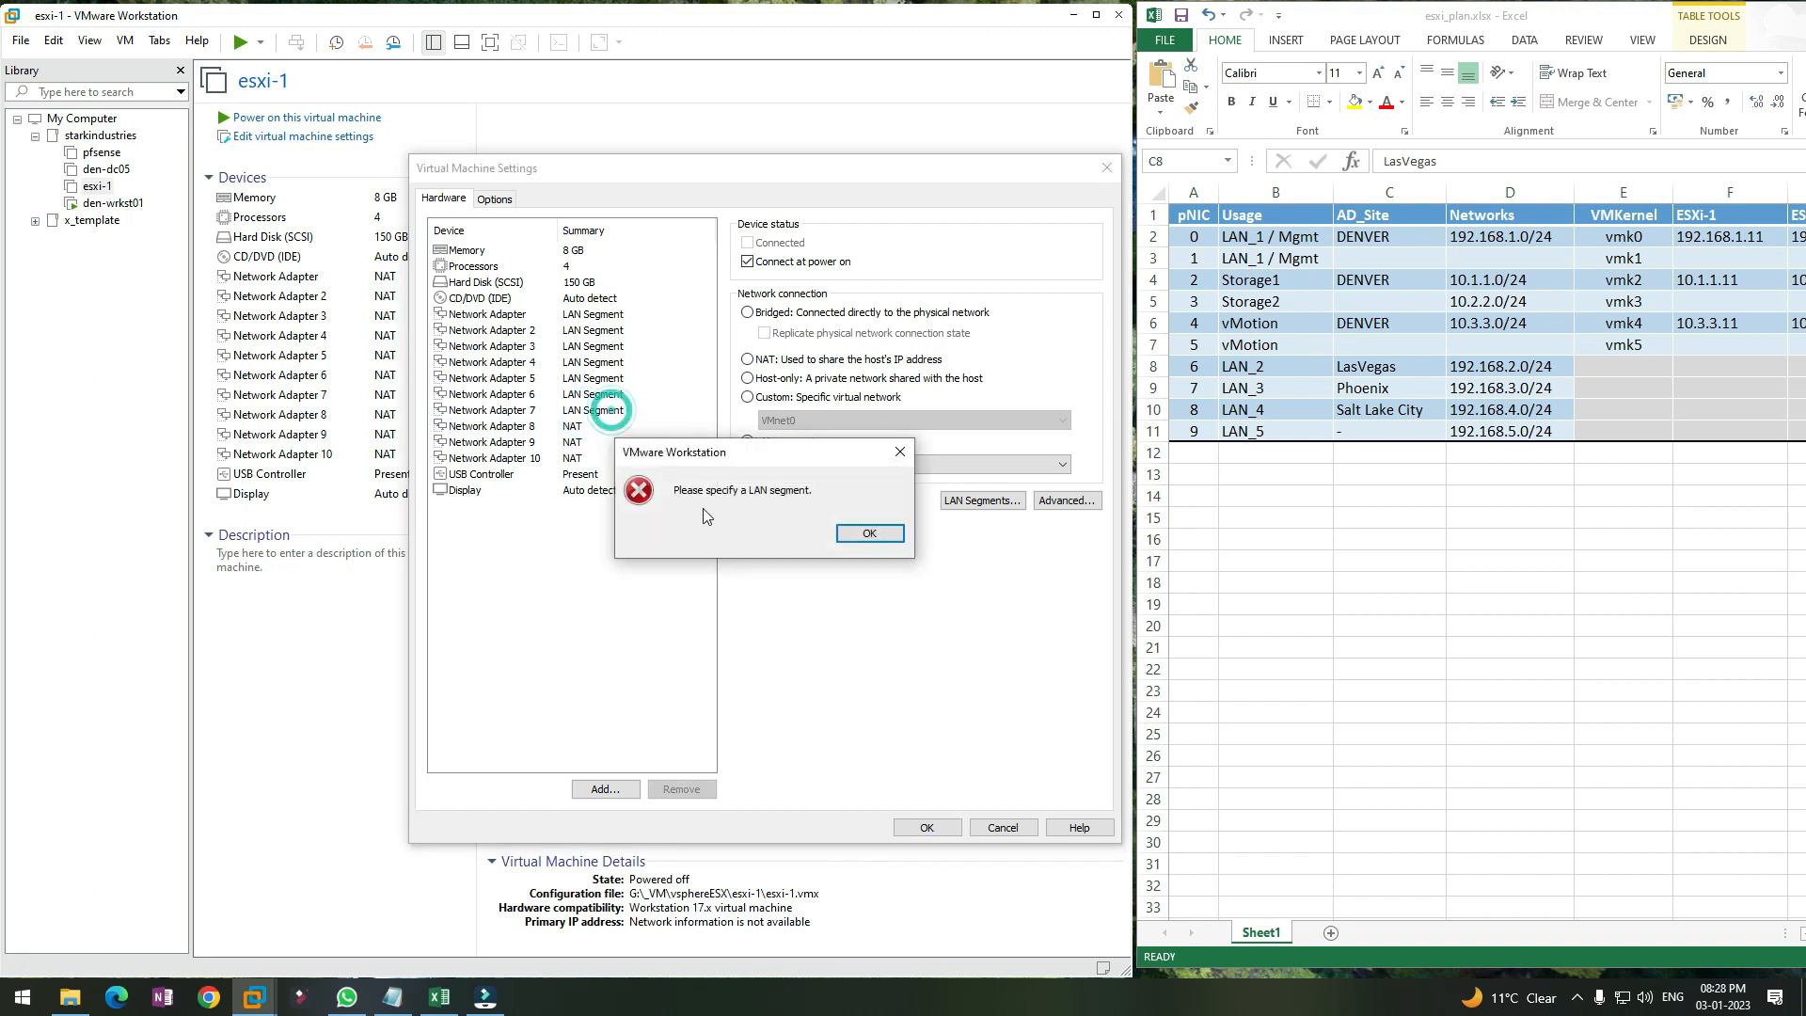
pyautogui.click(866, 532)
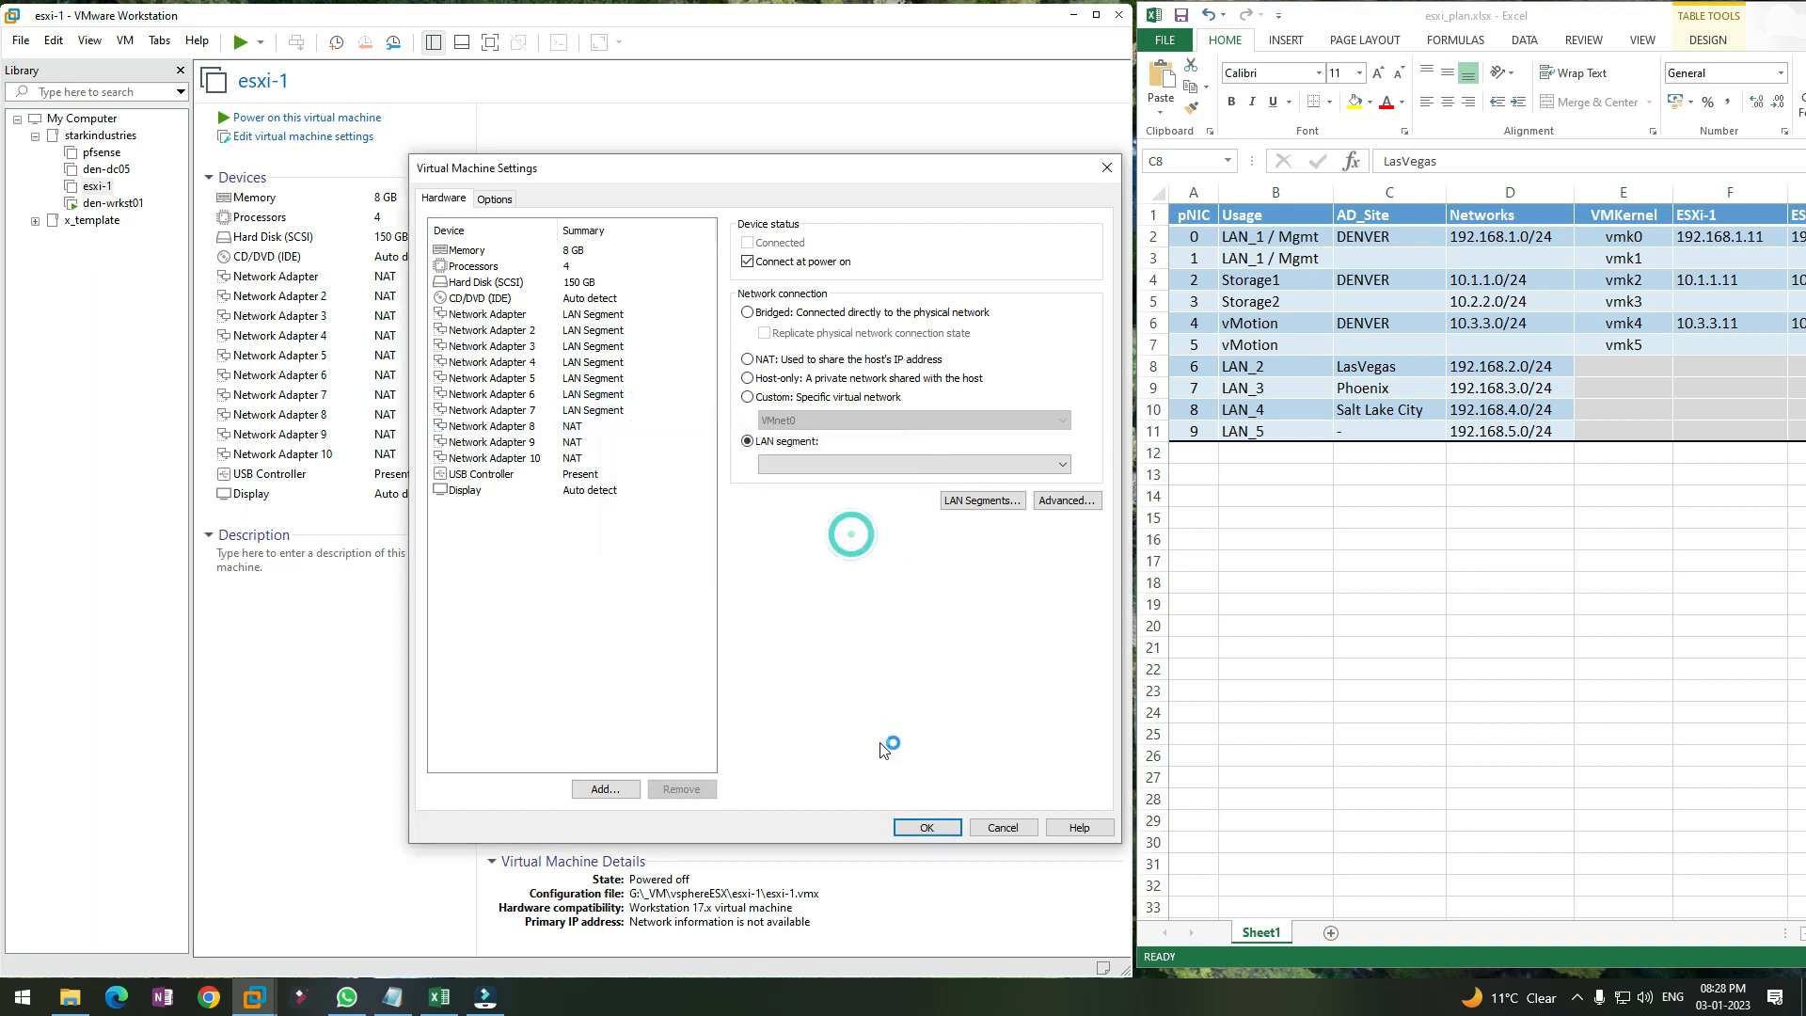
# Set Network Adapter 8 back to NAT and save the esxi-1 virtual machine settings
pyautogui.click(773, 363)
pyautogui.click(911, 827)
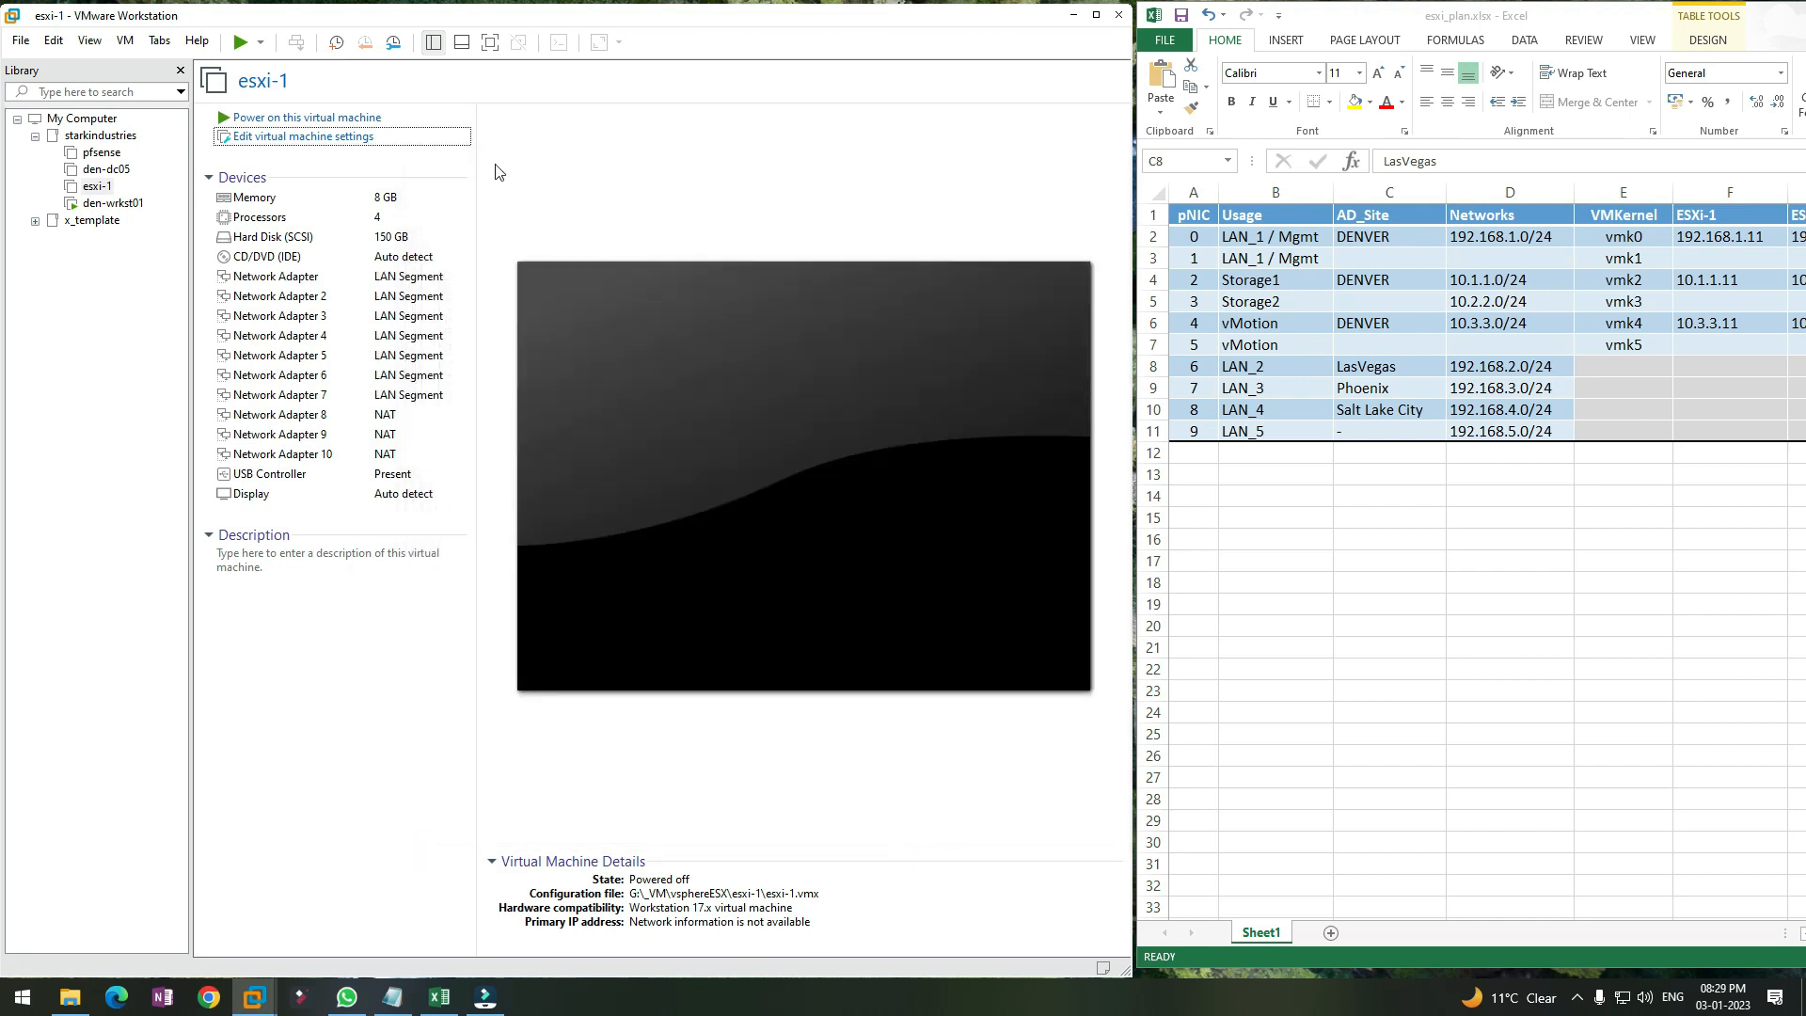
# Reopen the esxi-1 settings and check the LAN segment assignments of the first seven network adapters
pyautogui.click(395, 138)
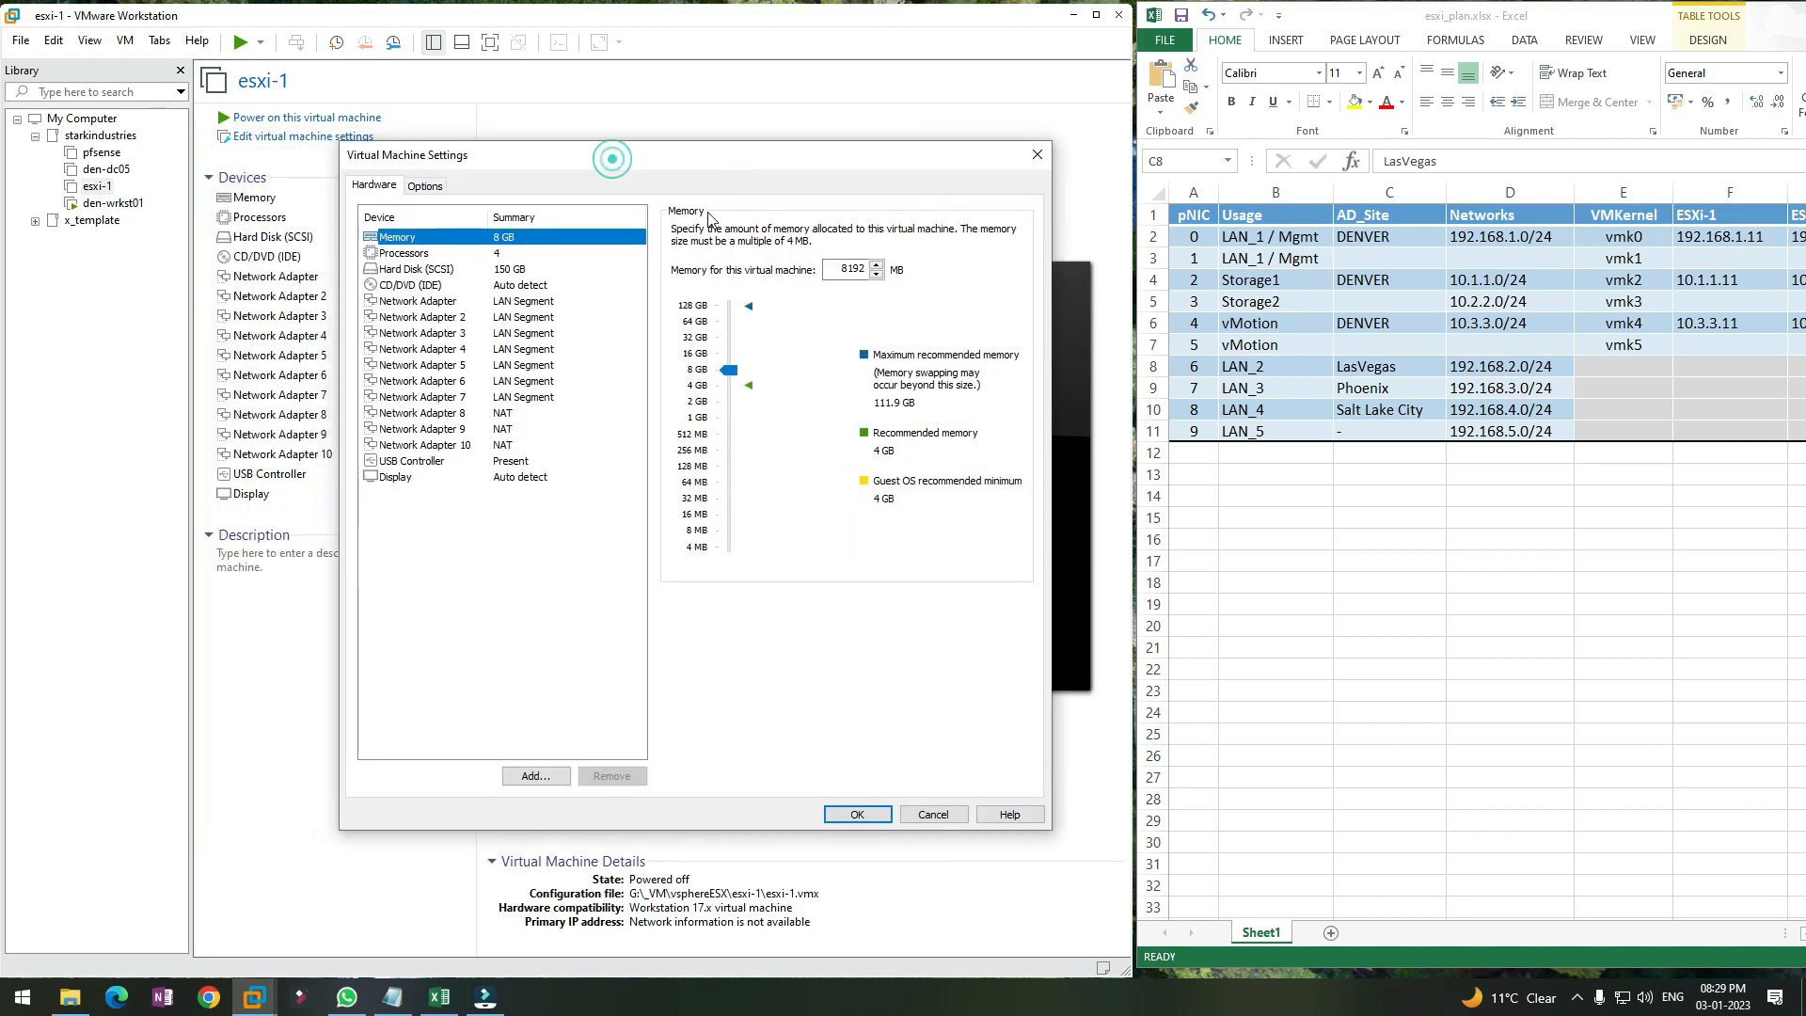
pyautogui.click(561, 401)
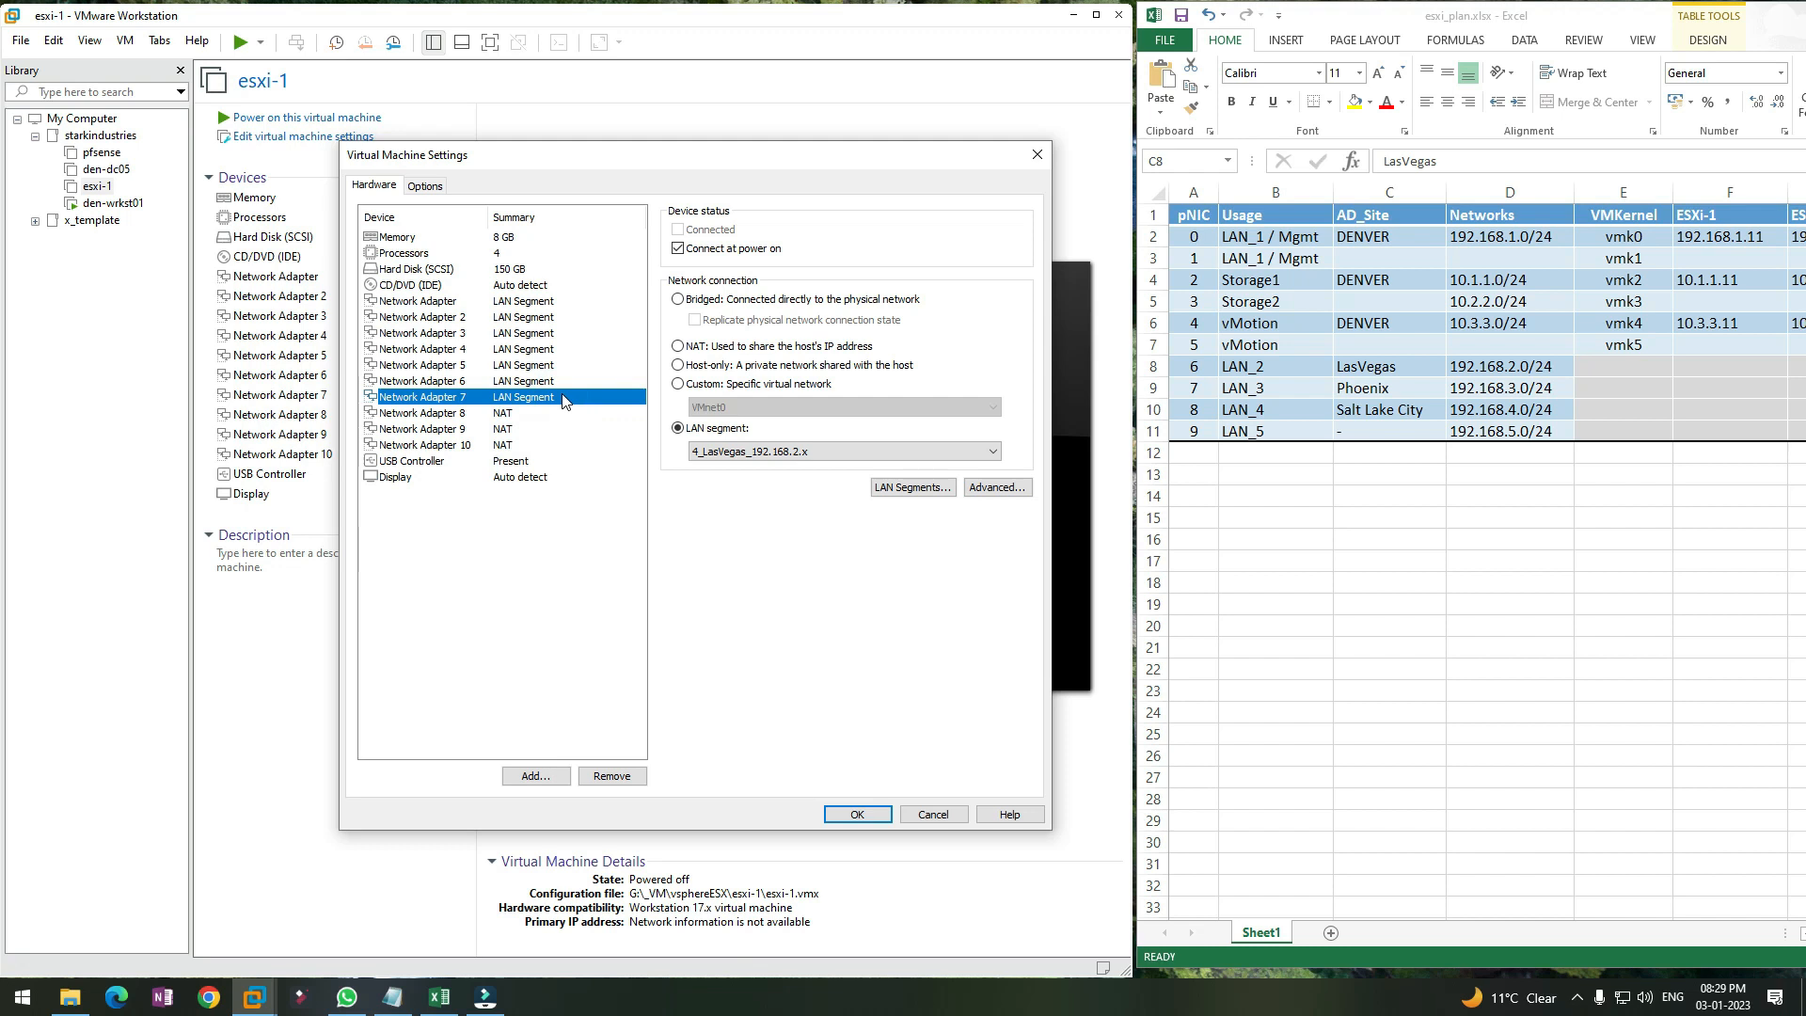
pyautogui.click(531, 306)
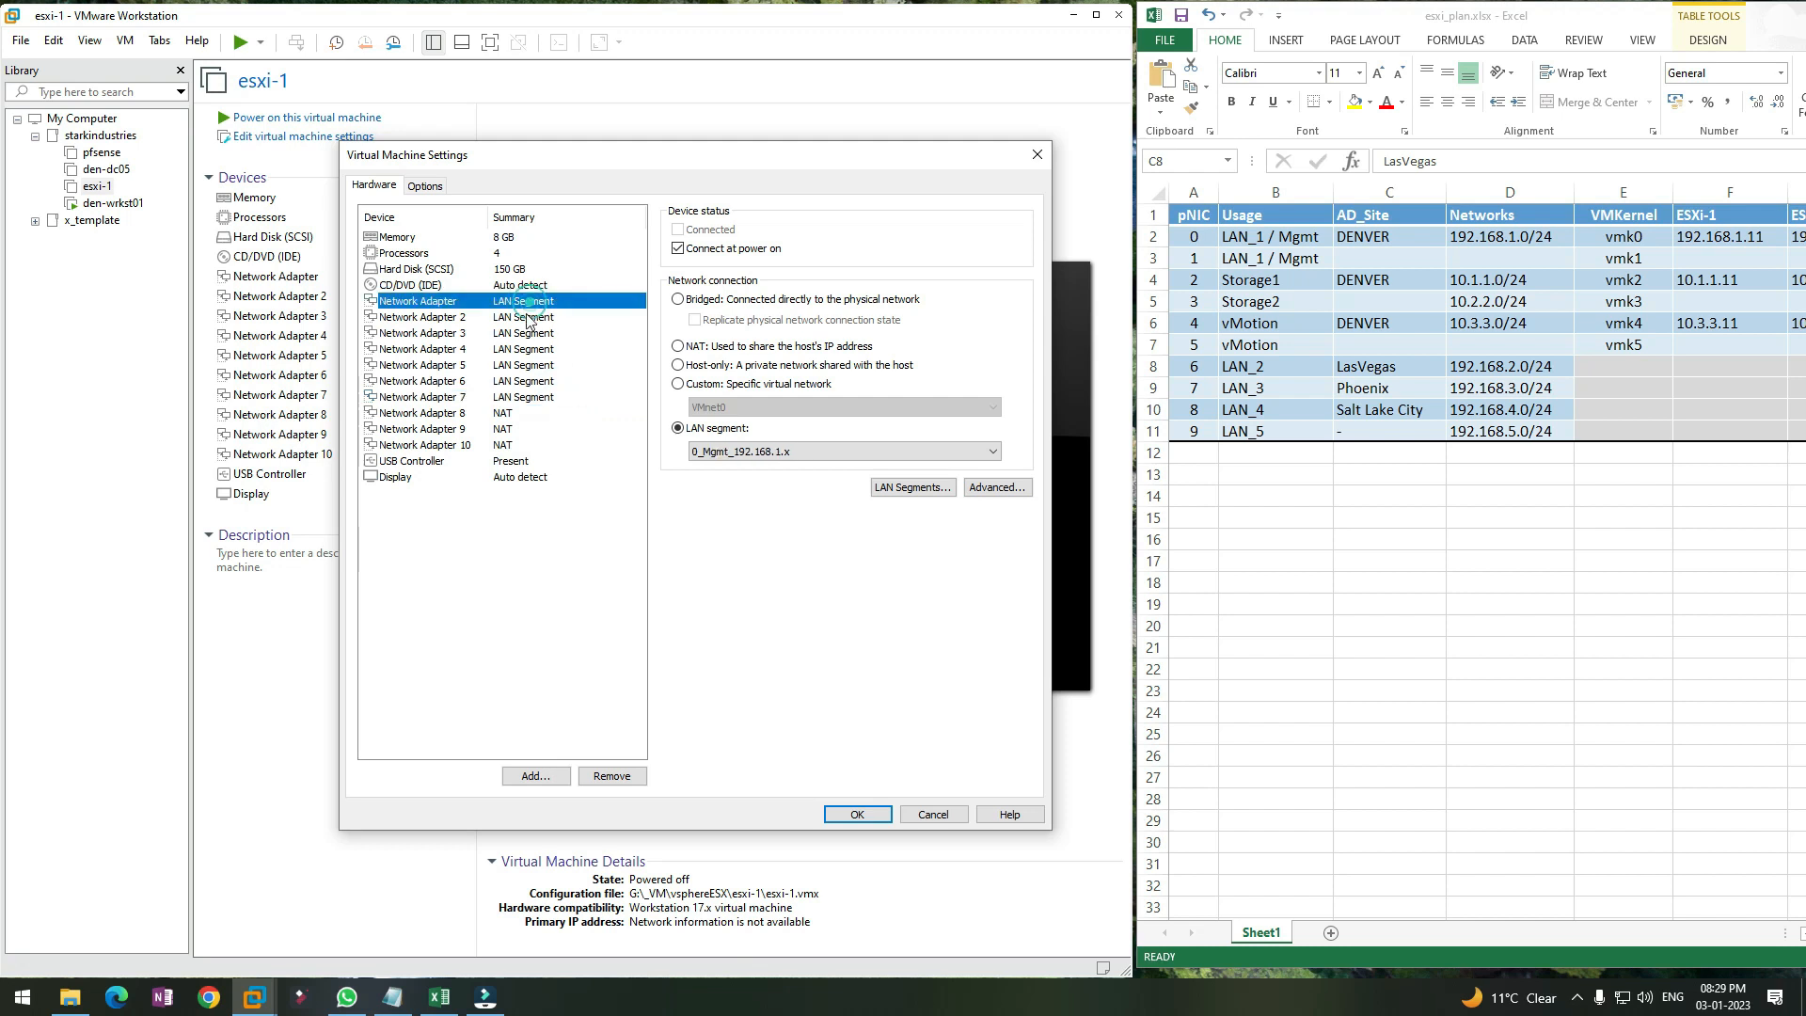
pyautogui.click(527, 320)
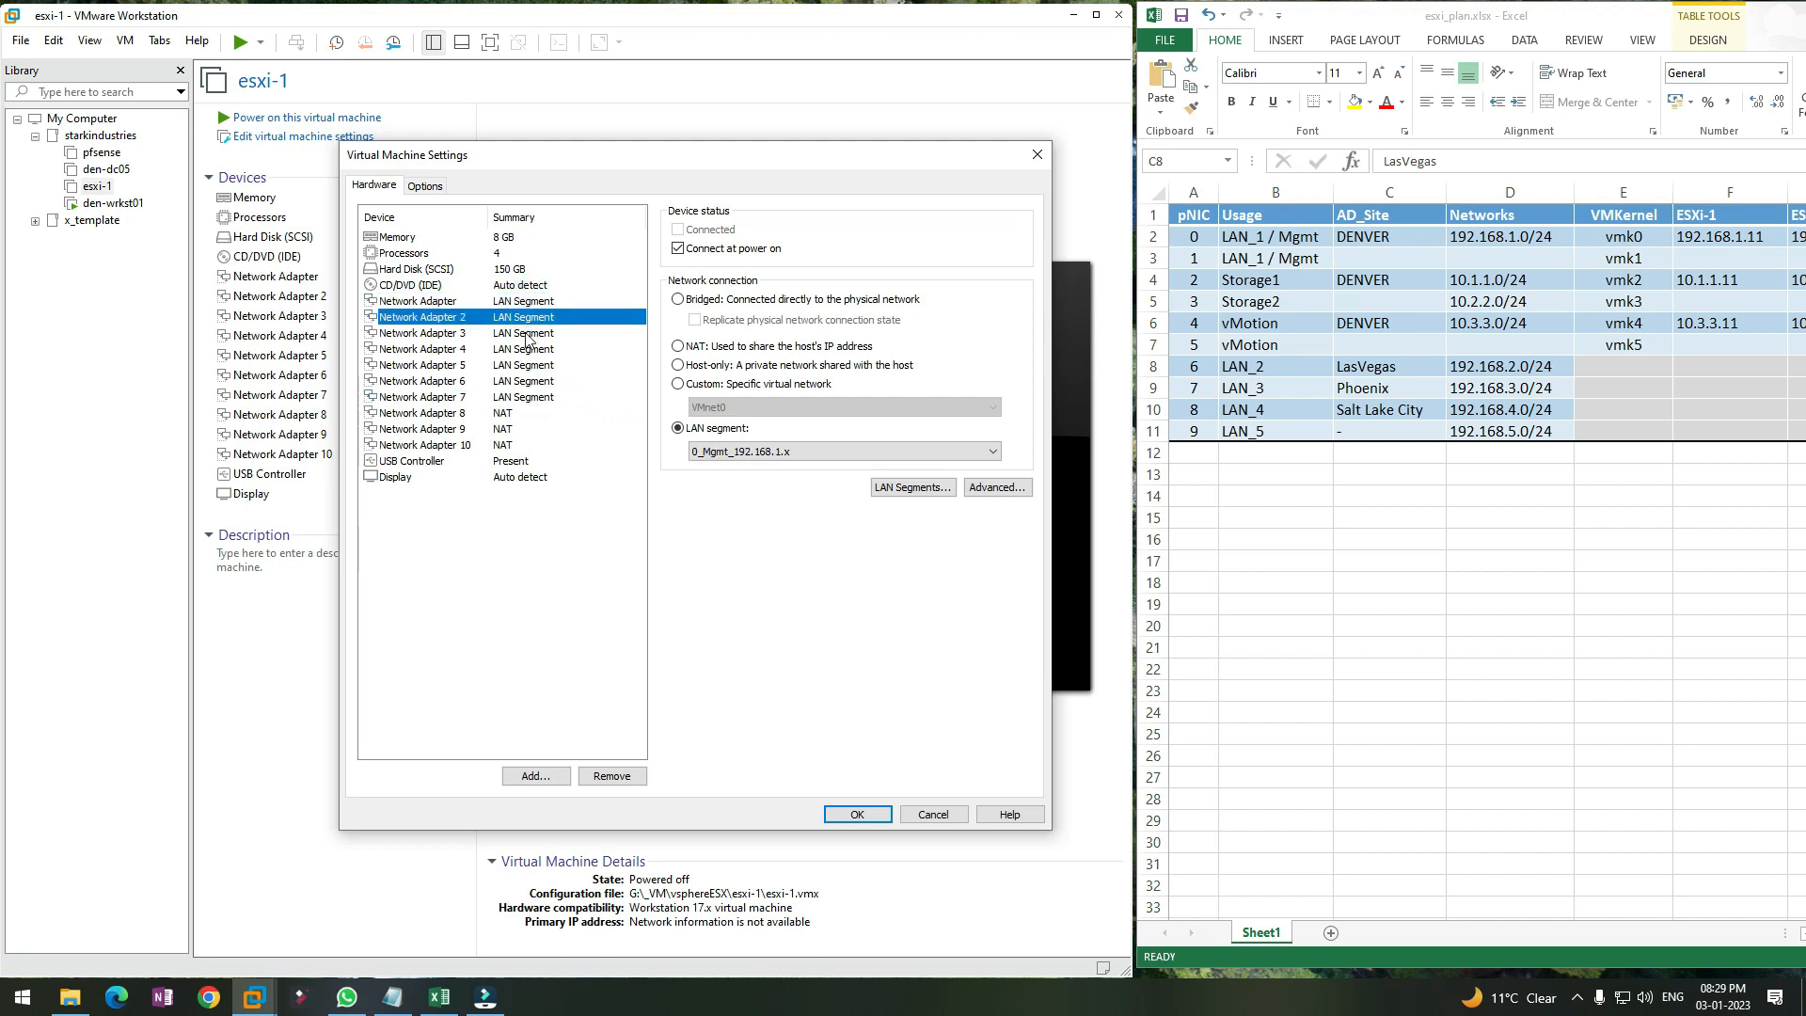
pyautogui.click(526, 335)
pyautogui.click(524, 350)
pyautogui.click(523, 367)
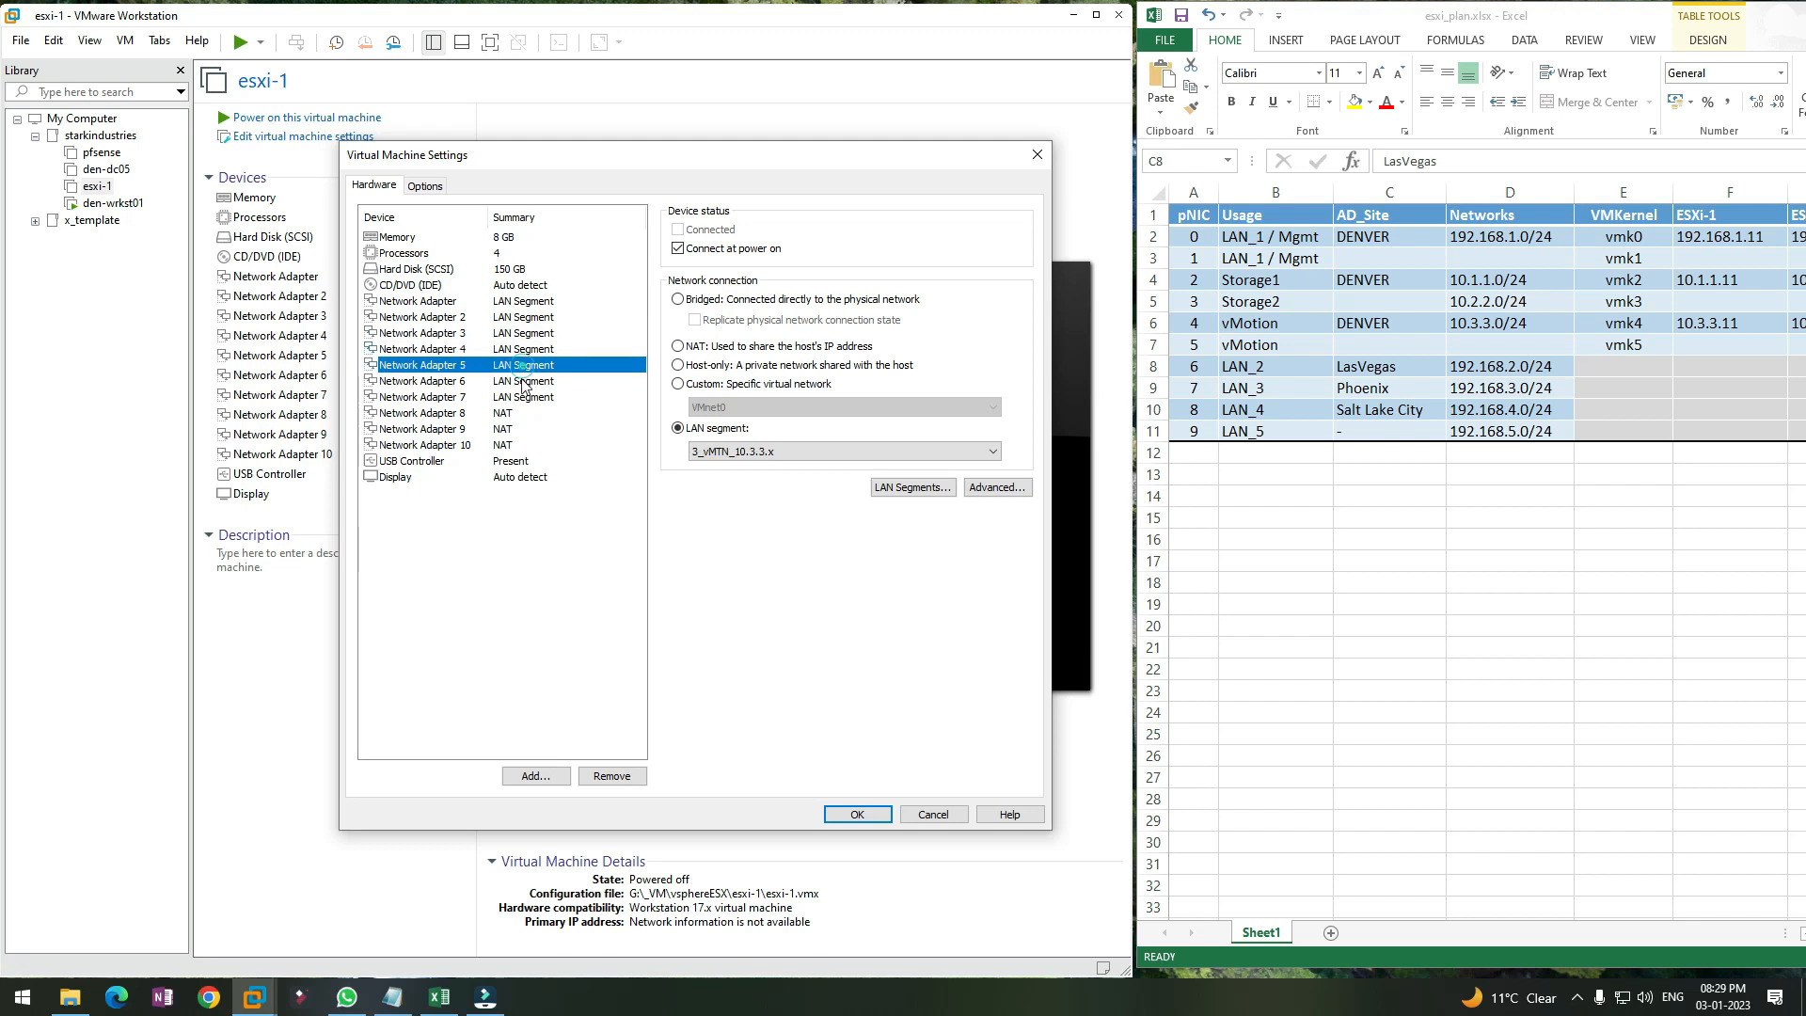
pyautogui.click(523, 381)
pyautogui.click(523, 399)
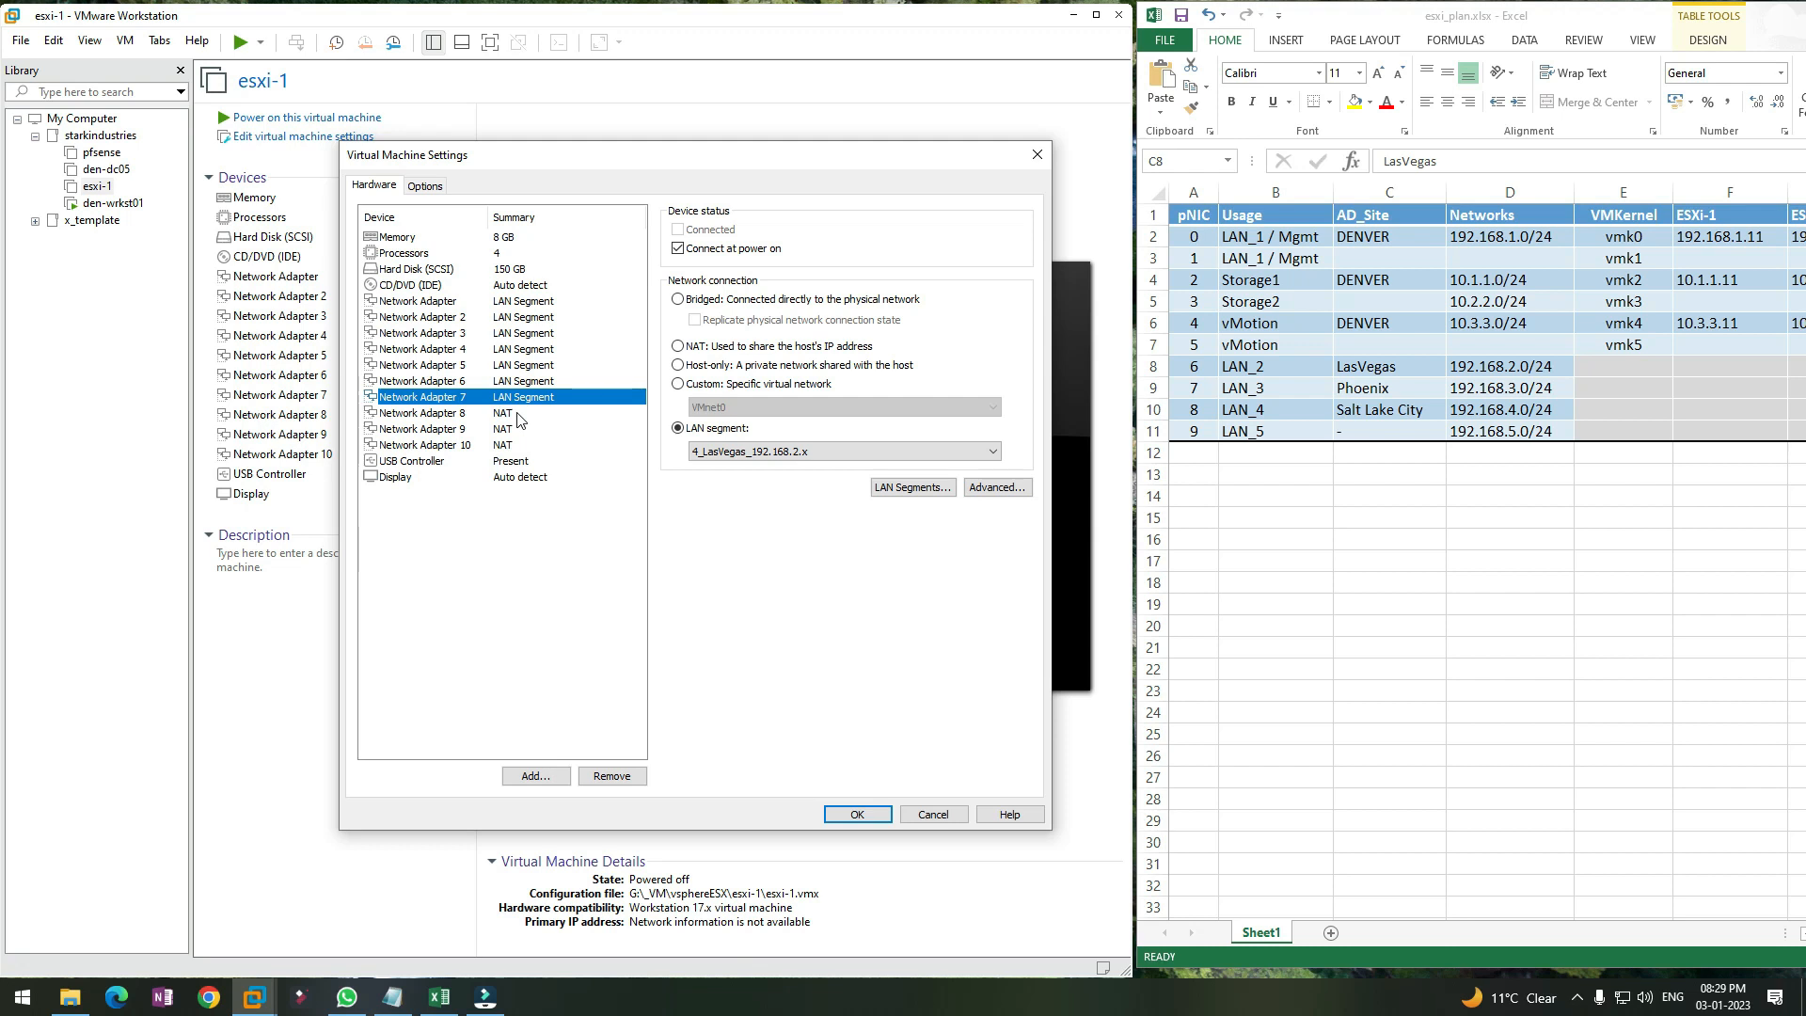
# Connect Network Adapter 8 to the LAN segment 5_Phoenix_192.168.3.x
pyautogui.click(520, 414)
pyautogui.click(716, 428)
pyautogui.click(743, 451)
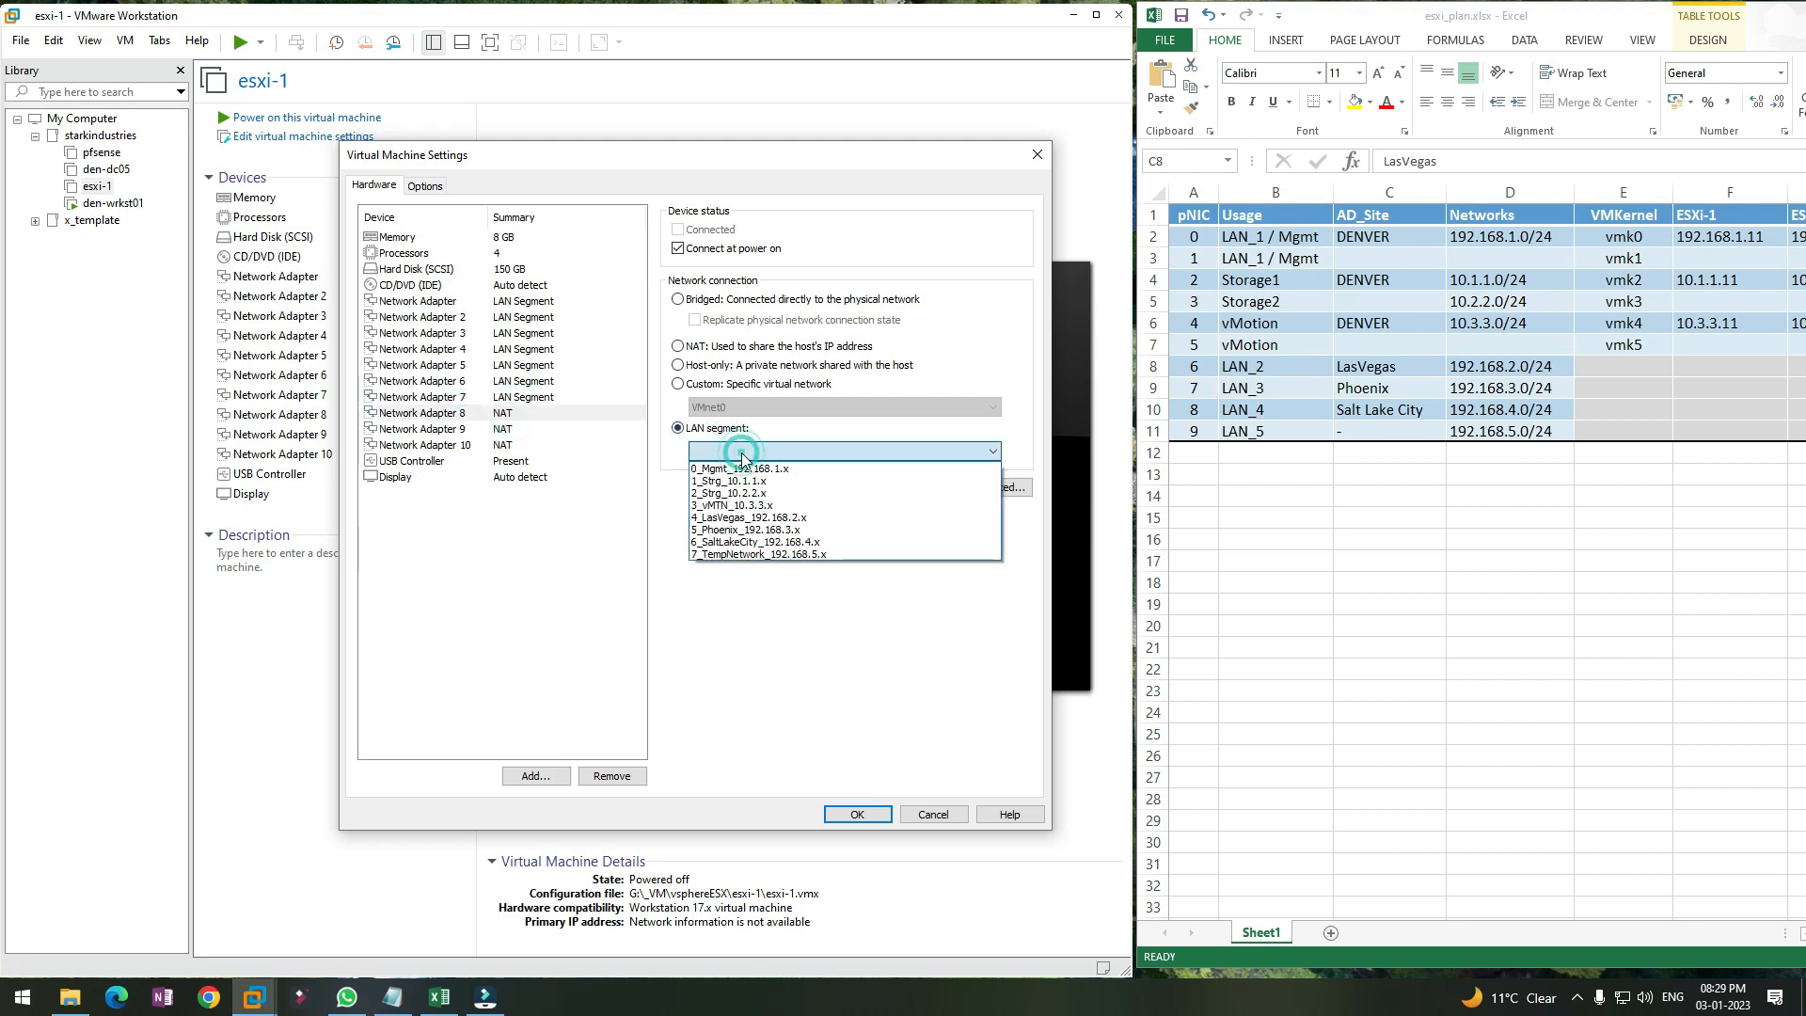
pyautogui.click(742, 530)
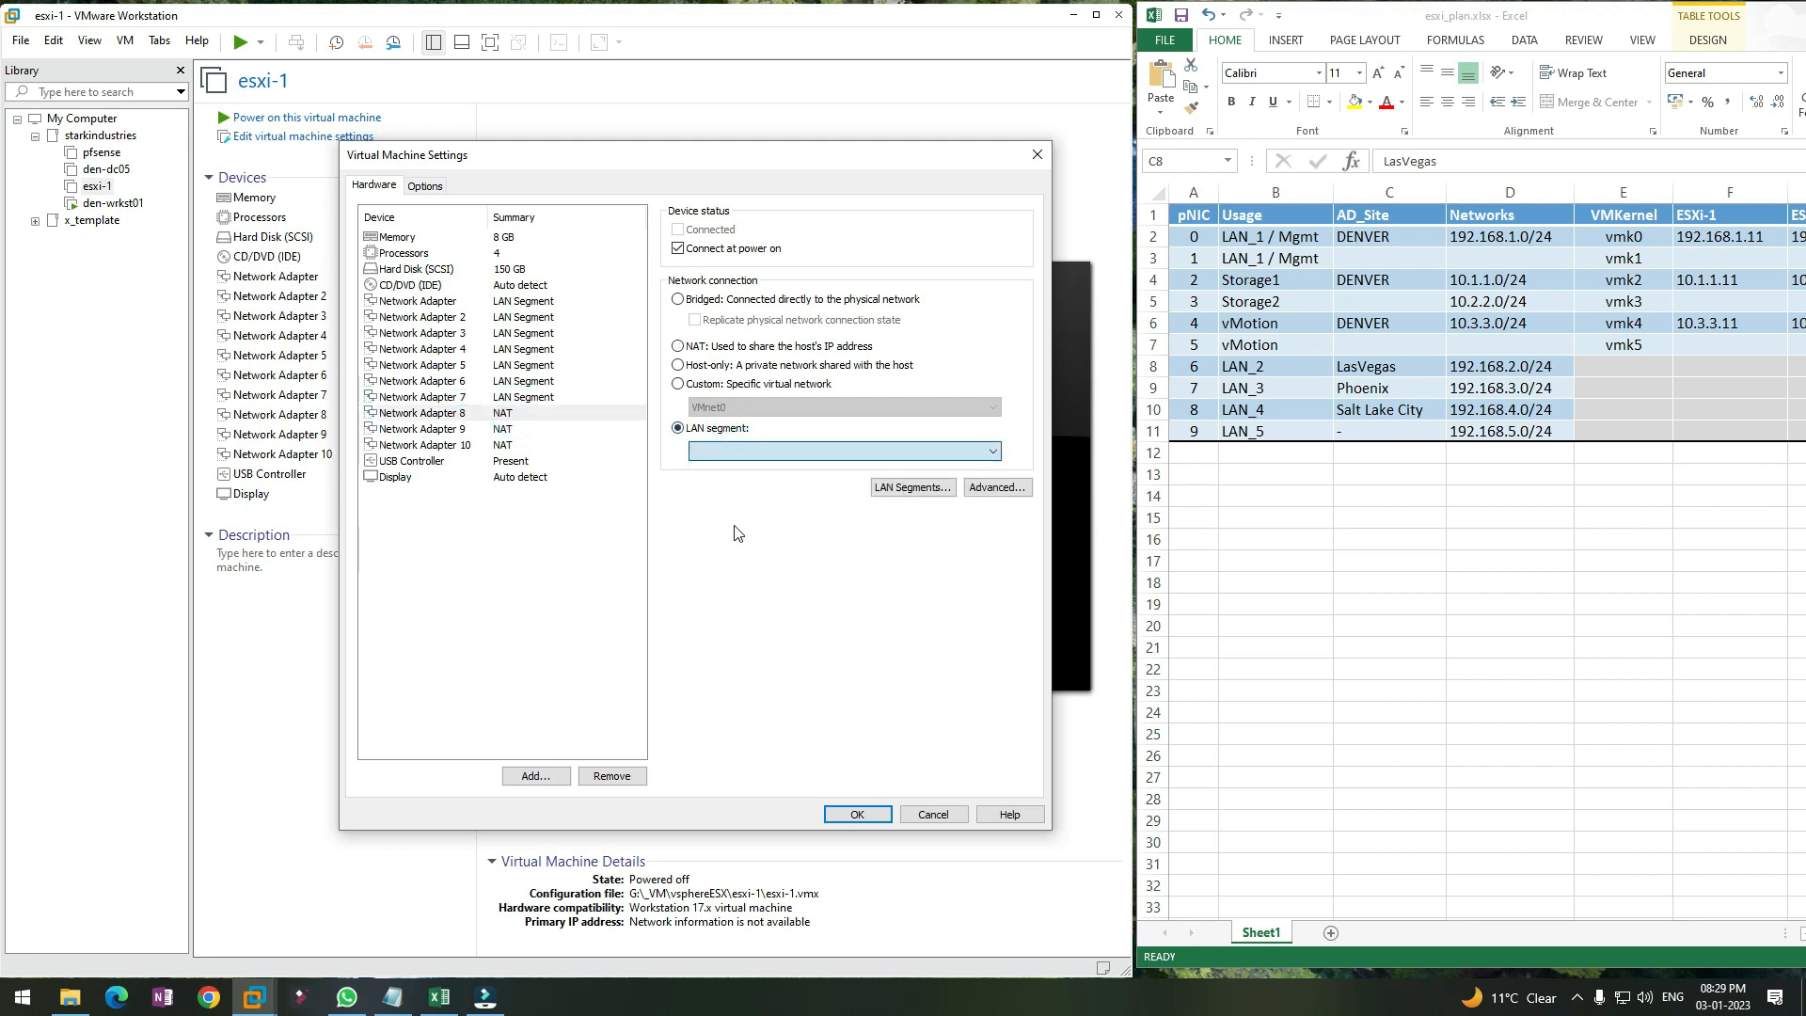
# Connect Network Adapter 9 to the LAN segment 6_SaltLakeCity_192.168.4.x
pyautogui.click(505, 429)
pyautogui.click(741, 429)
pyautogui.click(743, 453)
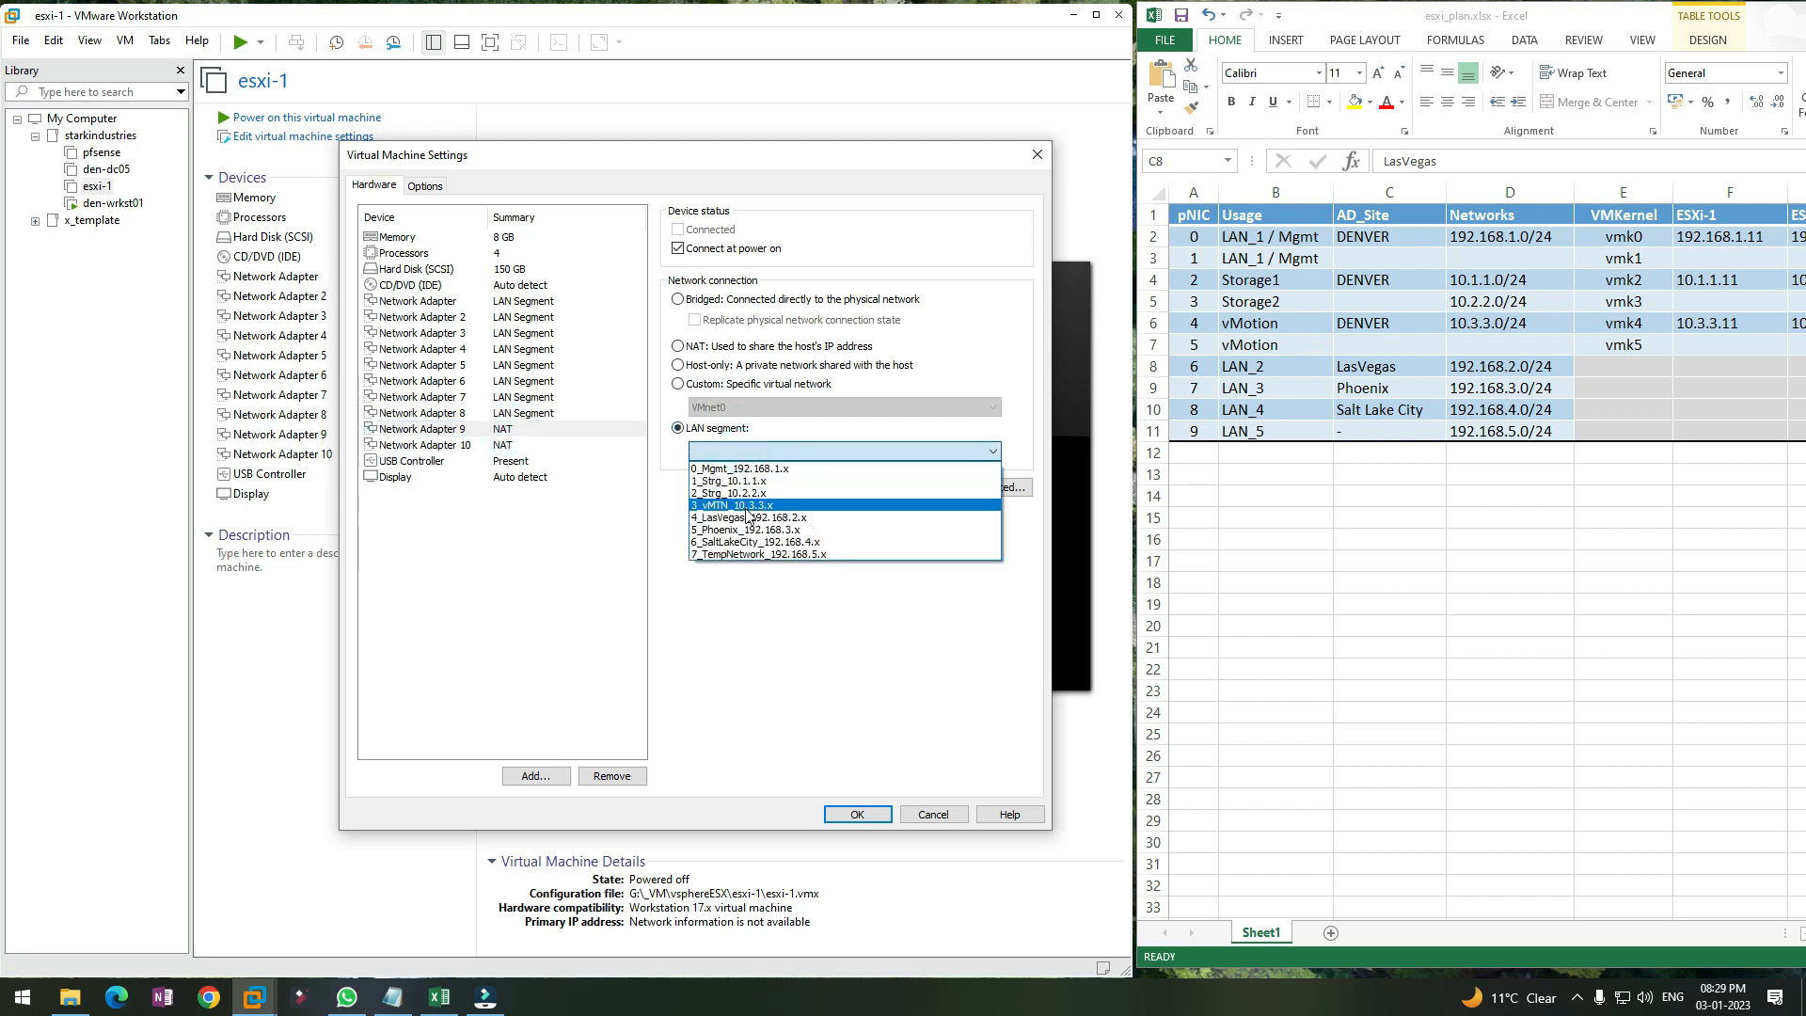
pyautogui.click(736, 541)
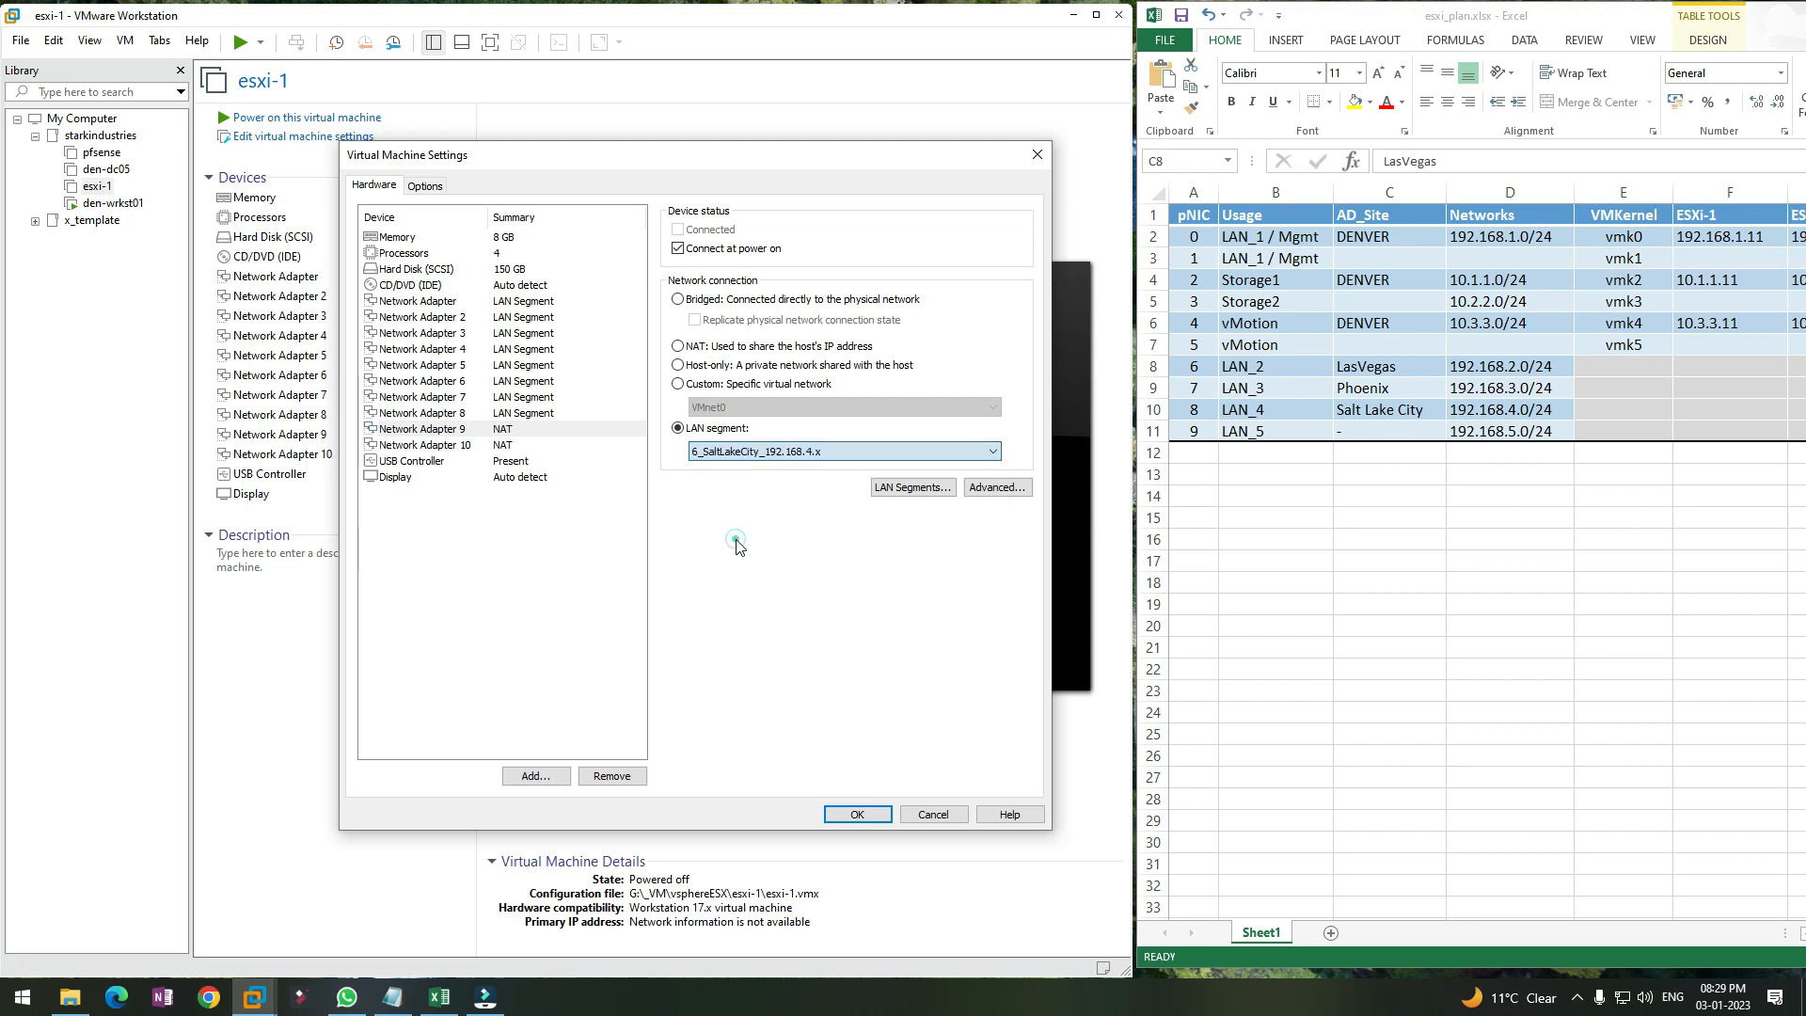
# Connect Network Adapter 10 to the LAN segment 7_TempNetwork_192.168.5.x
pyautogui.click(519, 445)
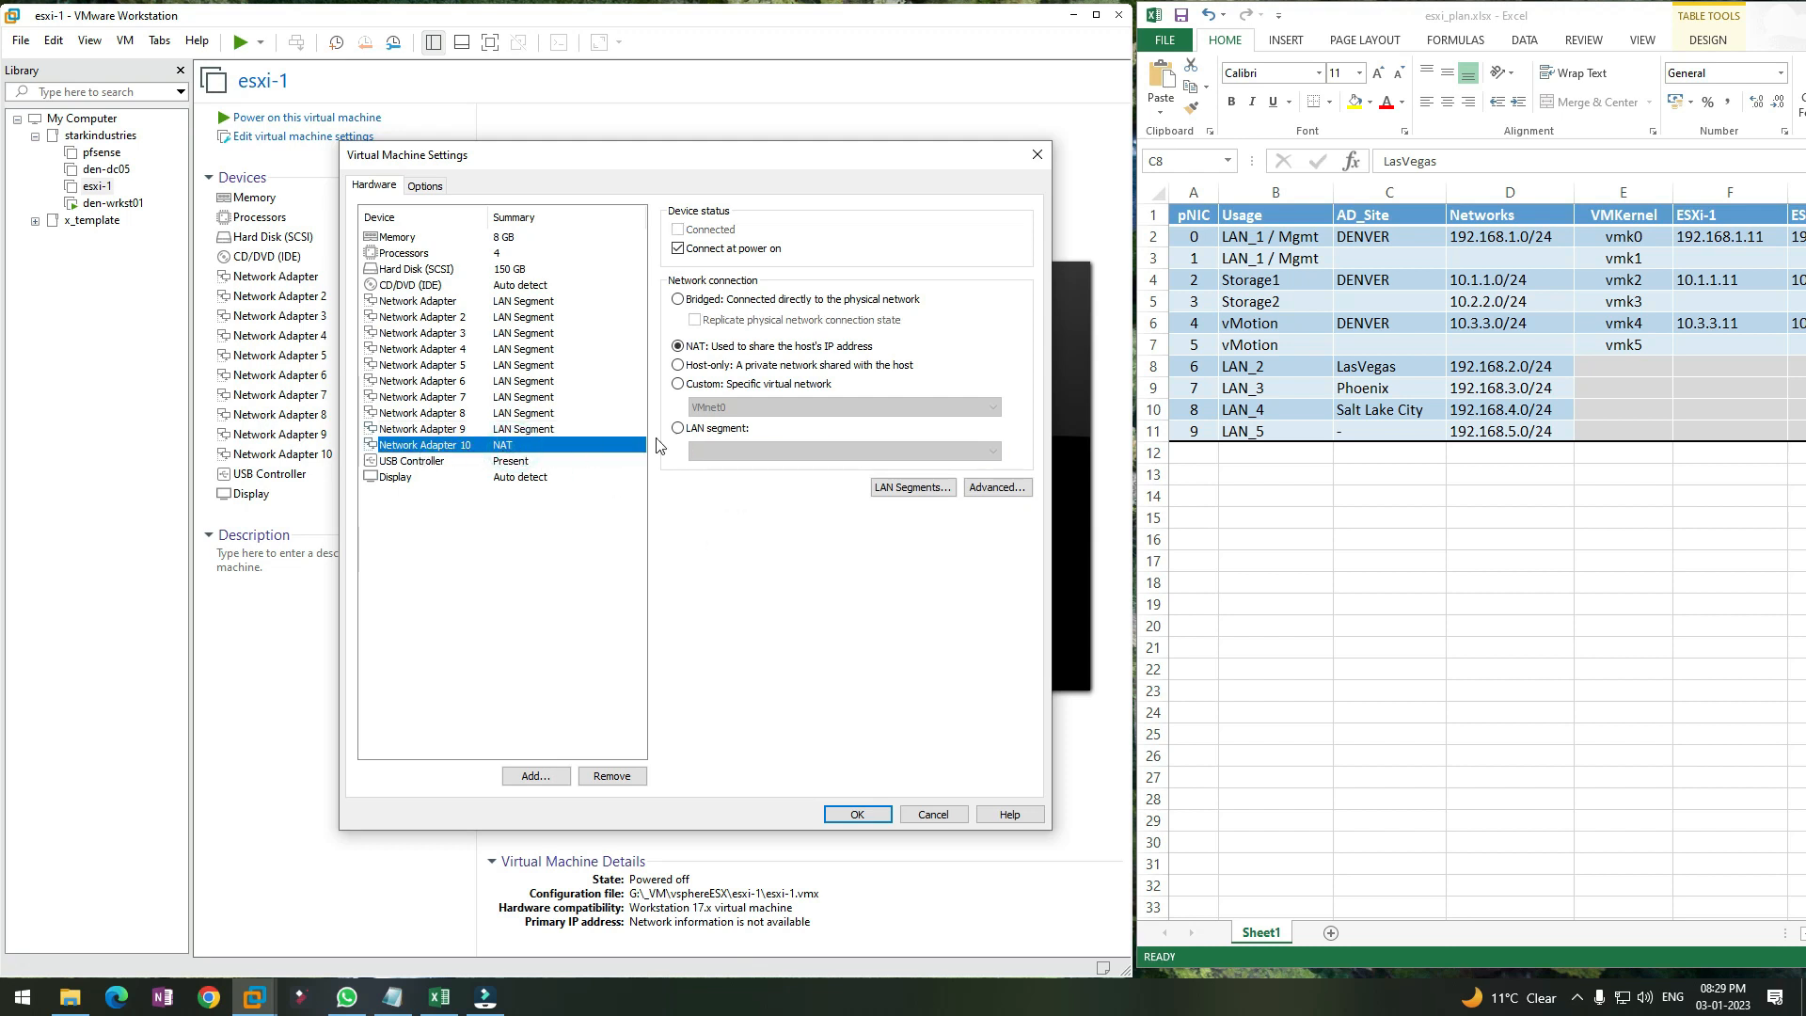
pyautogui.click(707, 428)
pyautogui.click(724, 451)
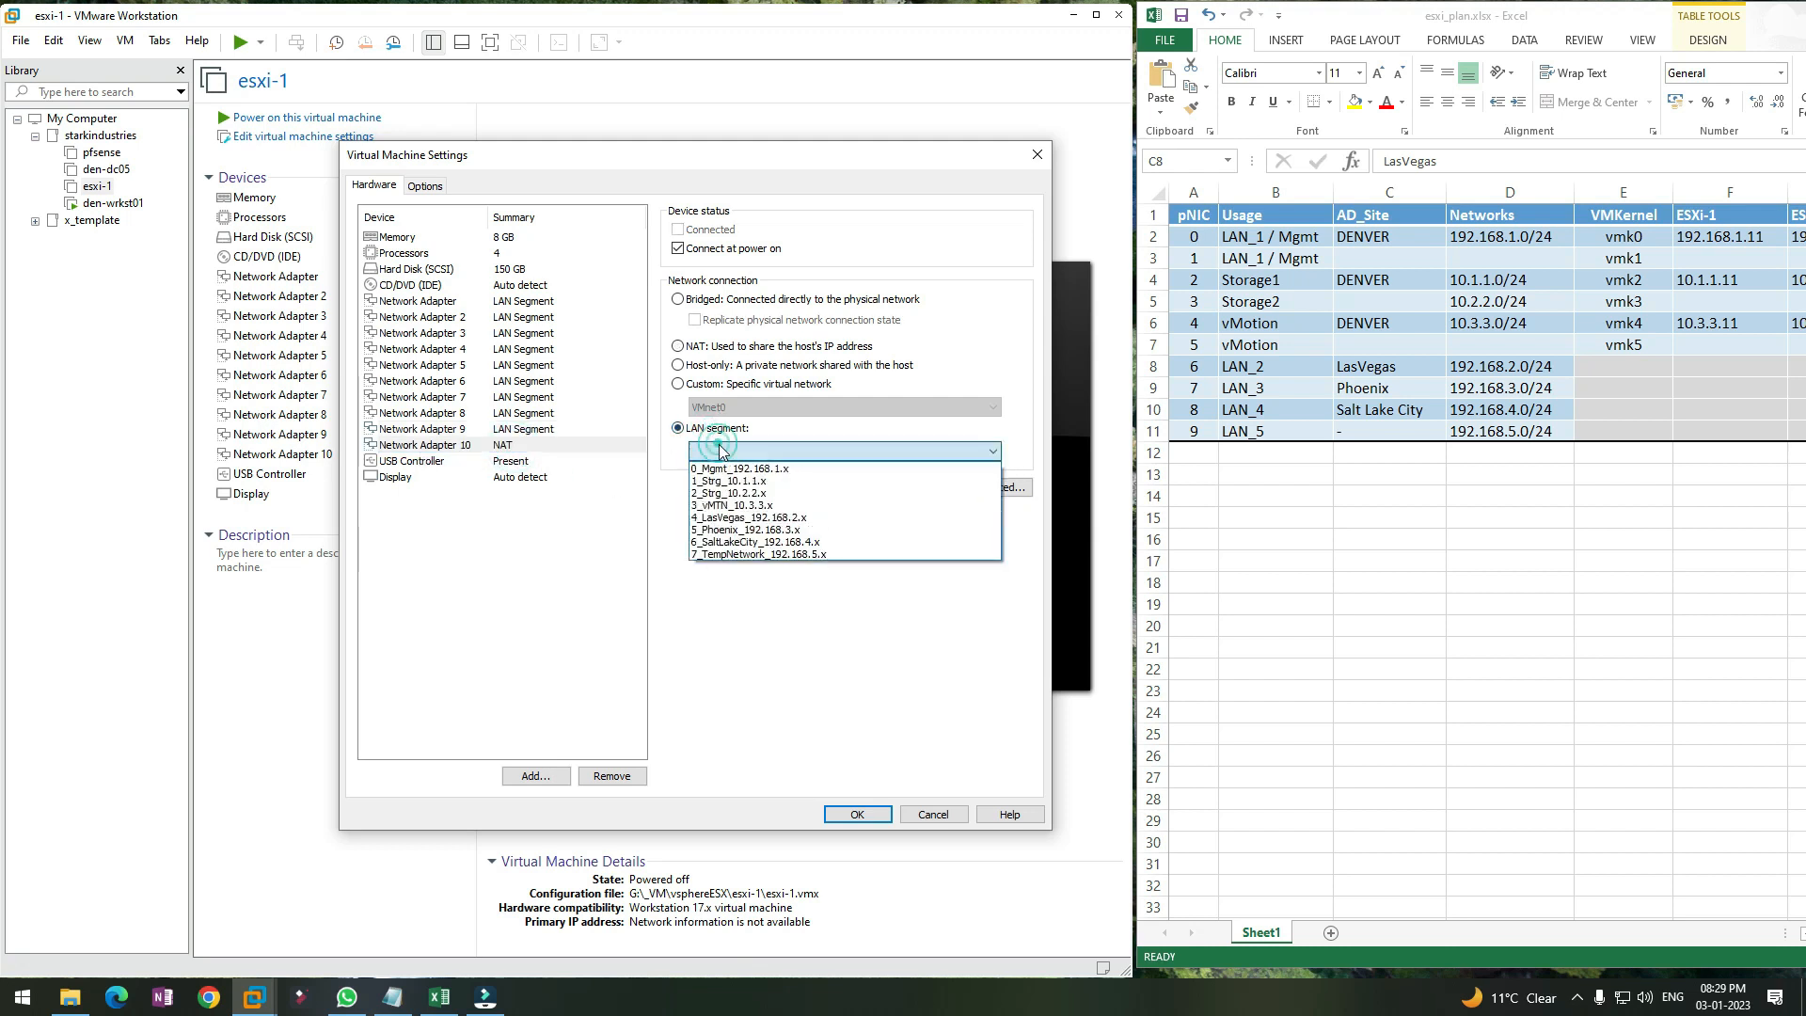
pyautogui.click(750, 553)
pyautogui.click(508, 448)
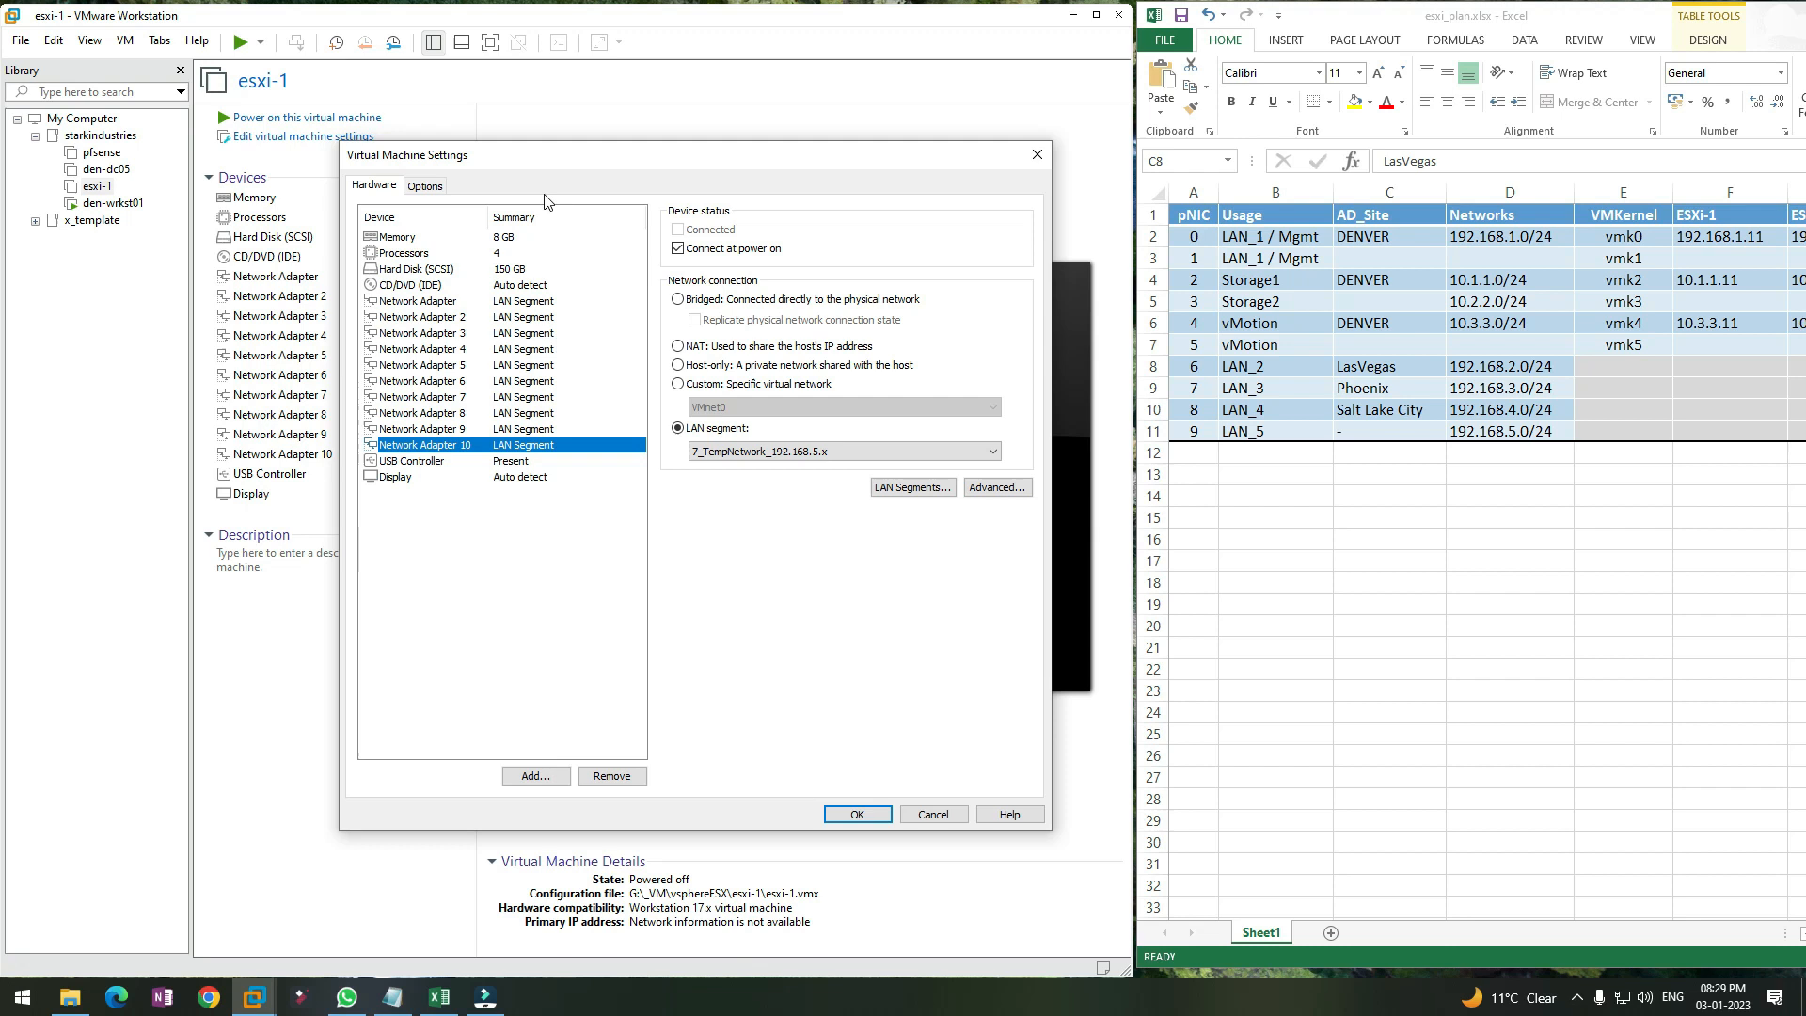
# Review the hard disk and first network adapter alongside the esxi_plan.xlsx table, and save the esxi-1 virtual machine settings
pyautogui.click(548, 273)
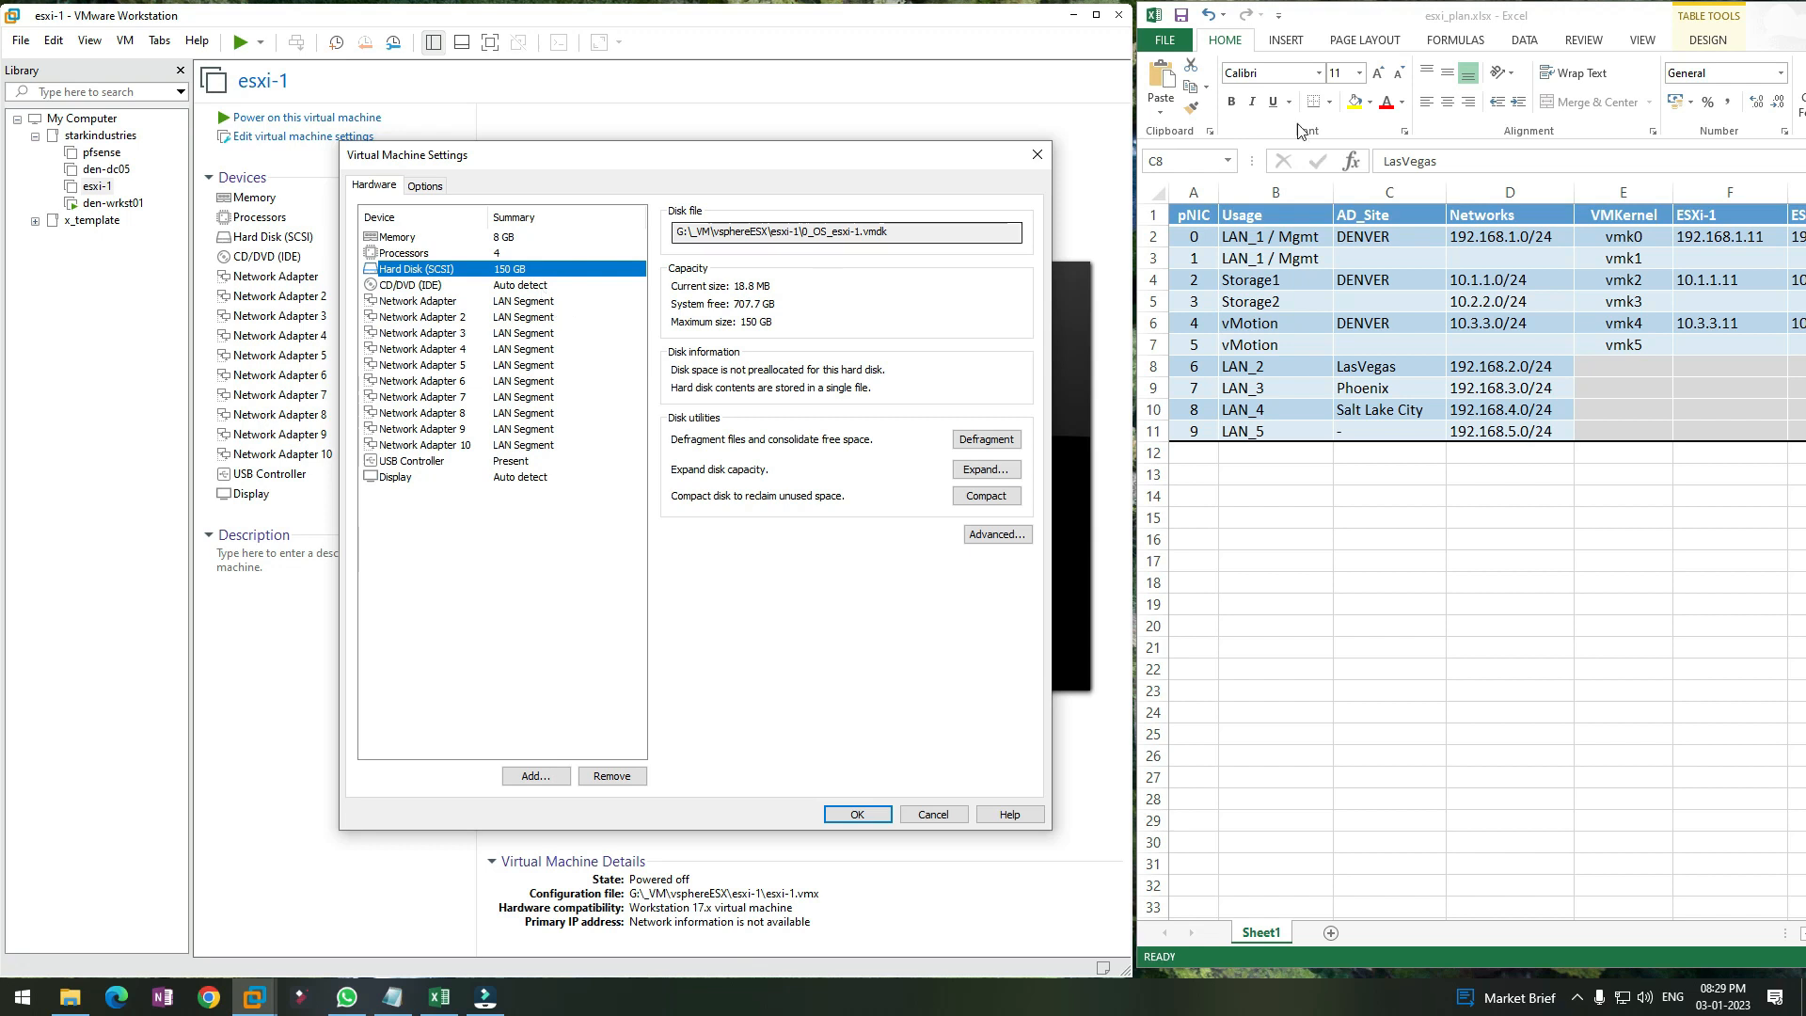
pyautogui.moveTo(1489, 21); pyautogui.dragTo(1419, 30)
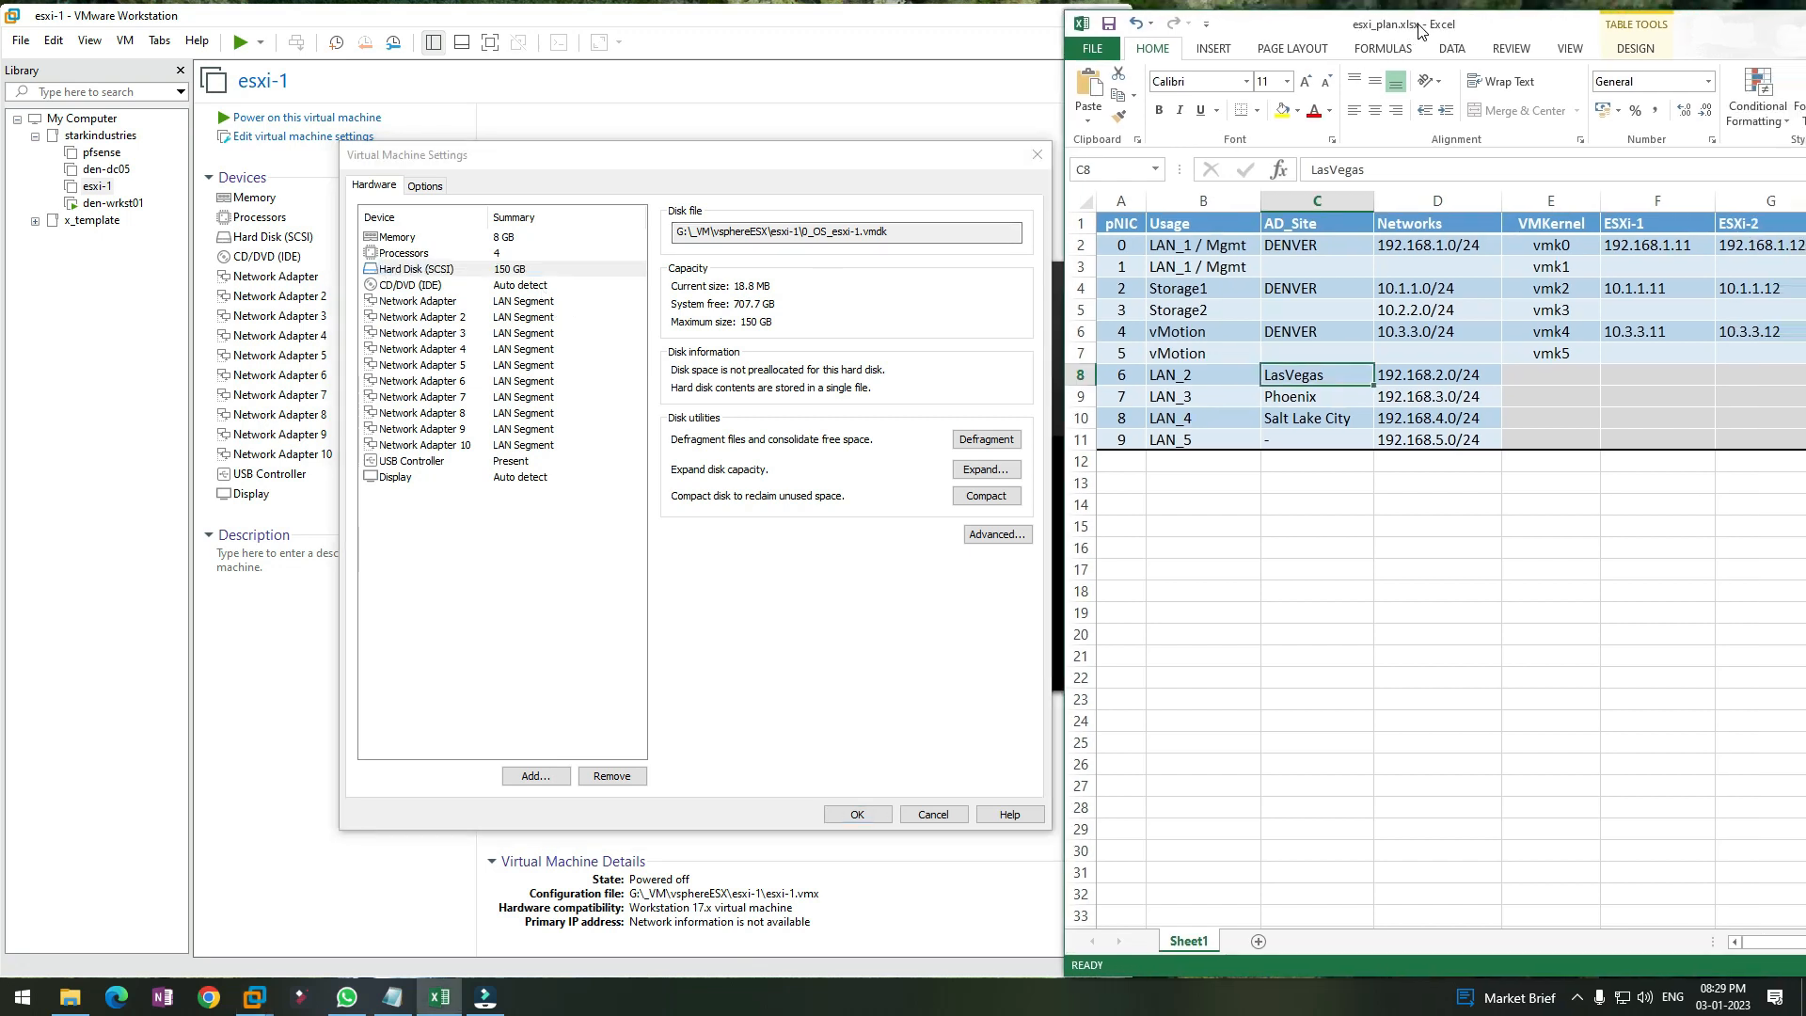
pyautogui.click(454, 300)
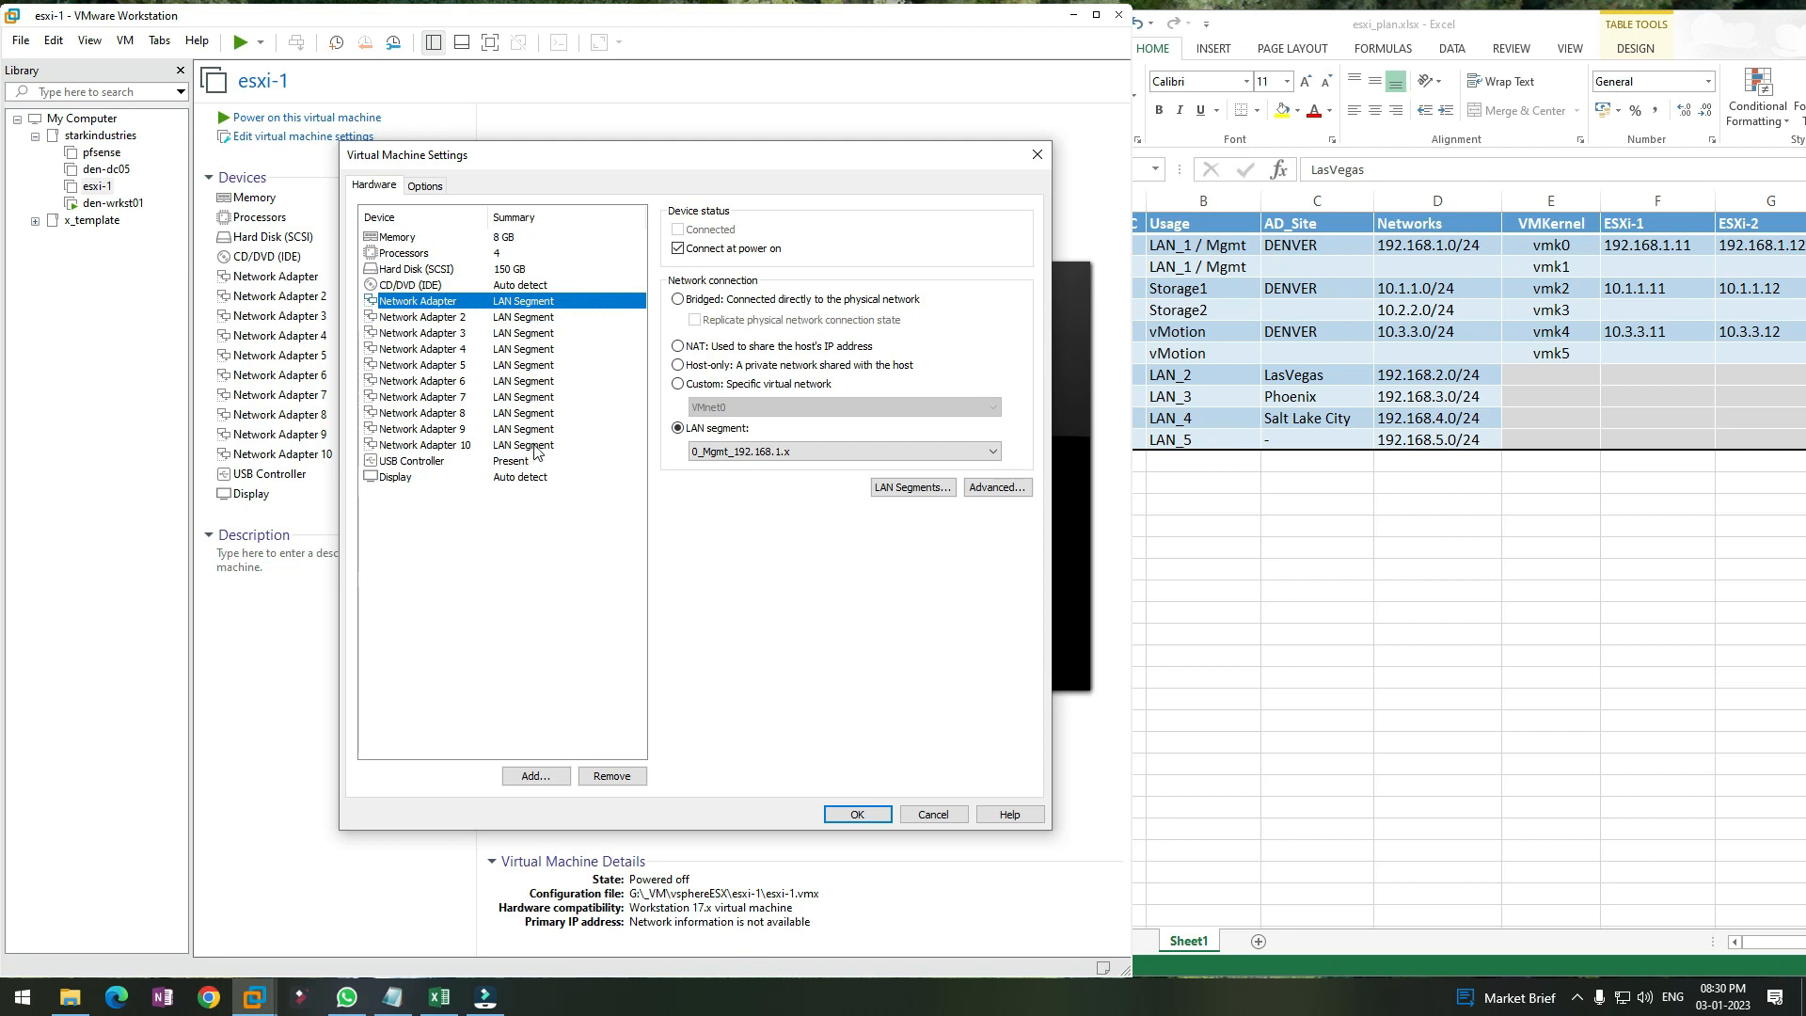
pyautogui.click(530, 271)
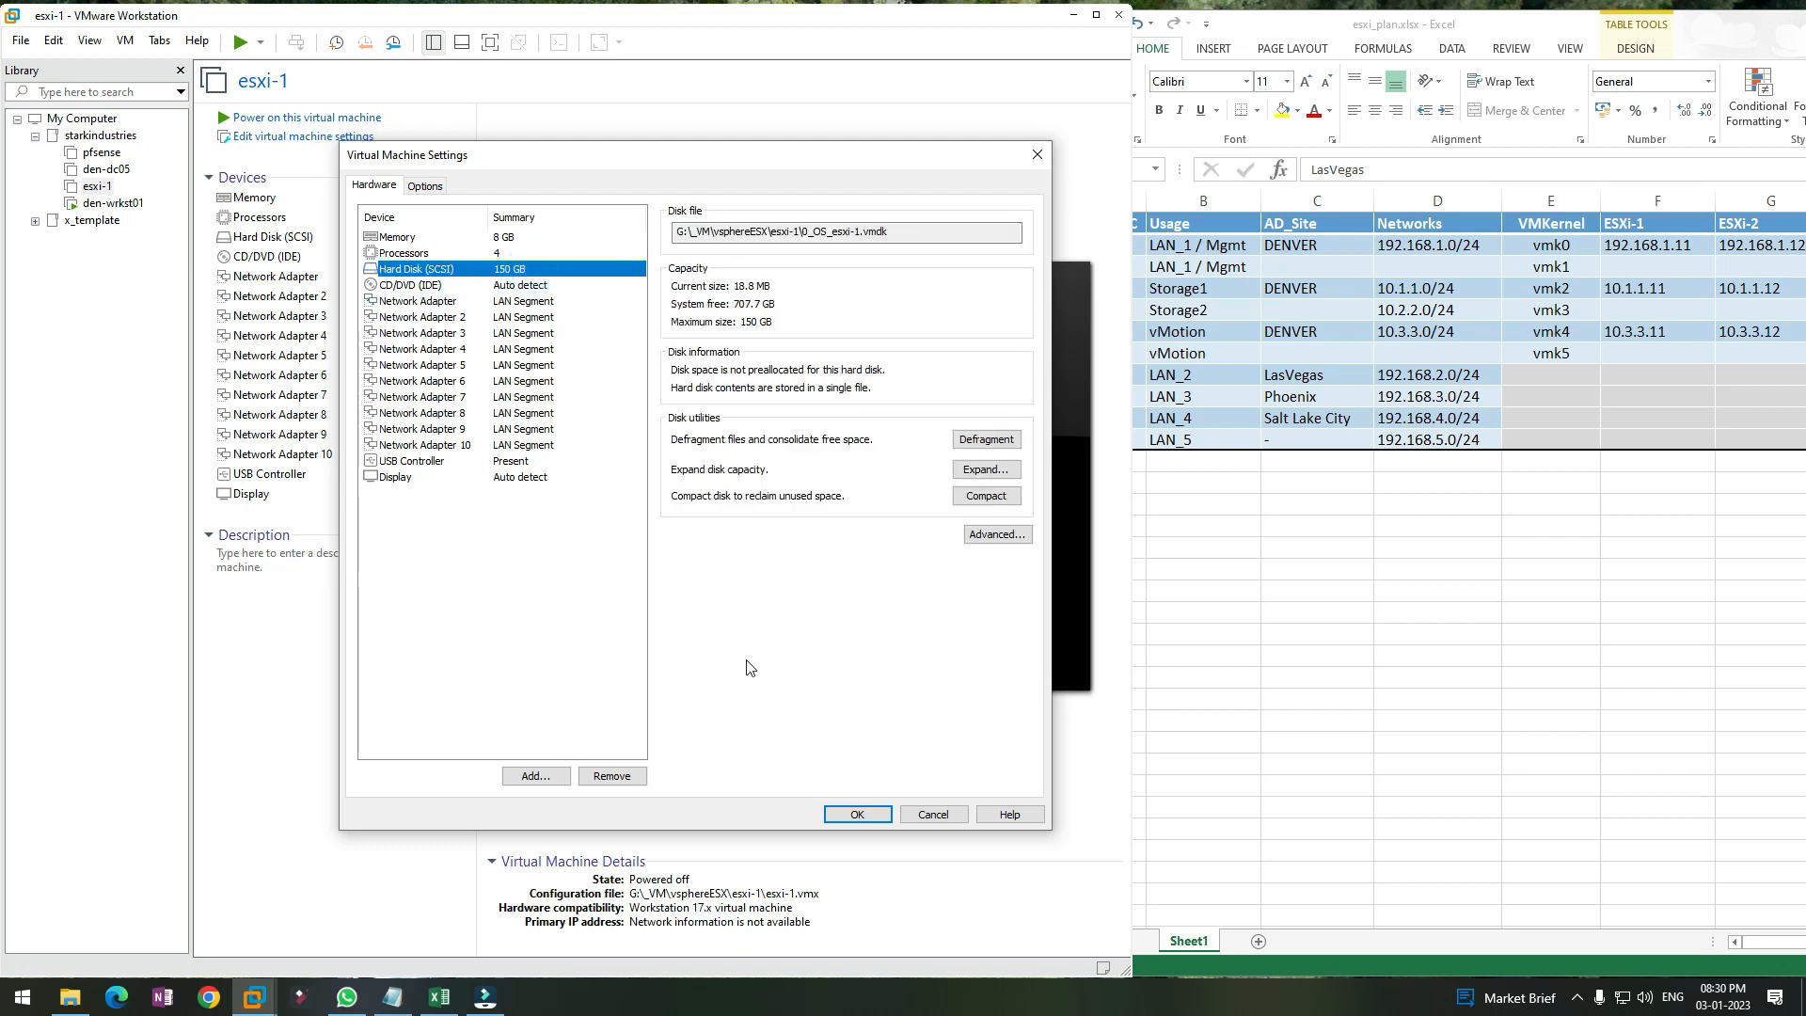
pyautogui.click(851, 816)
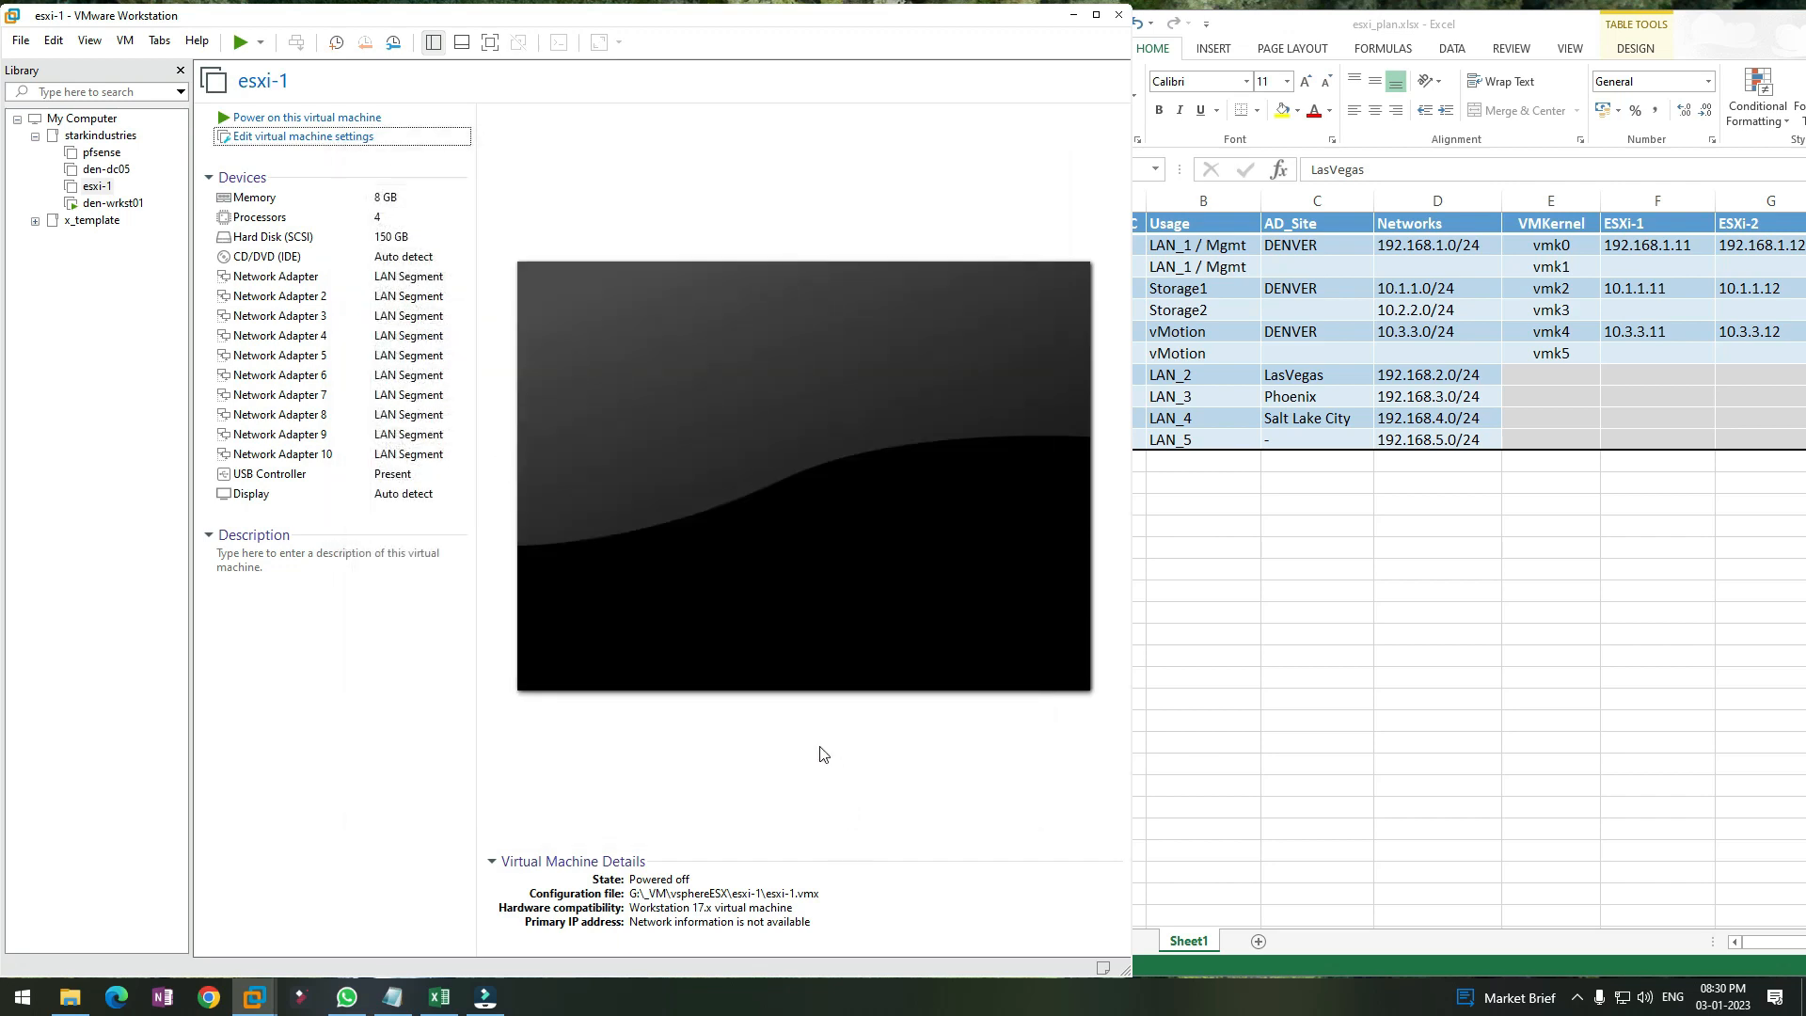